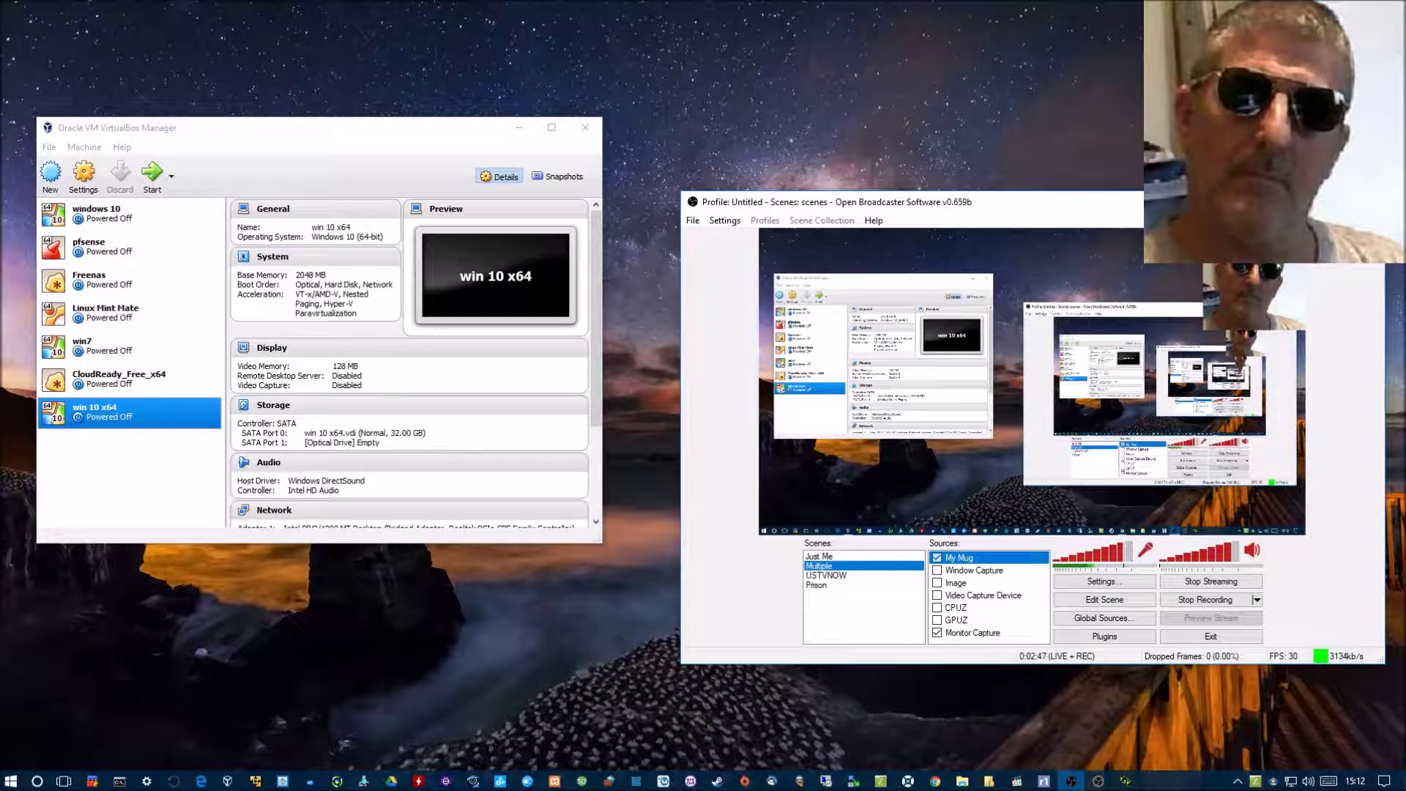
- Minimize the Open Broadcaster window and bring up Tftpd64, placing it beside the VirtualBox Manager window
key("super+Down")
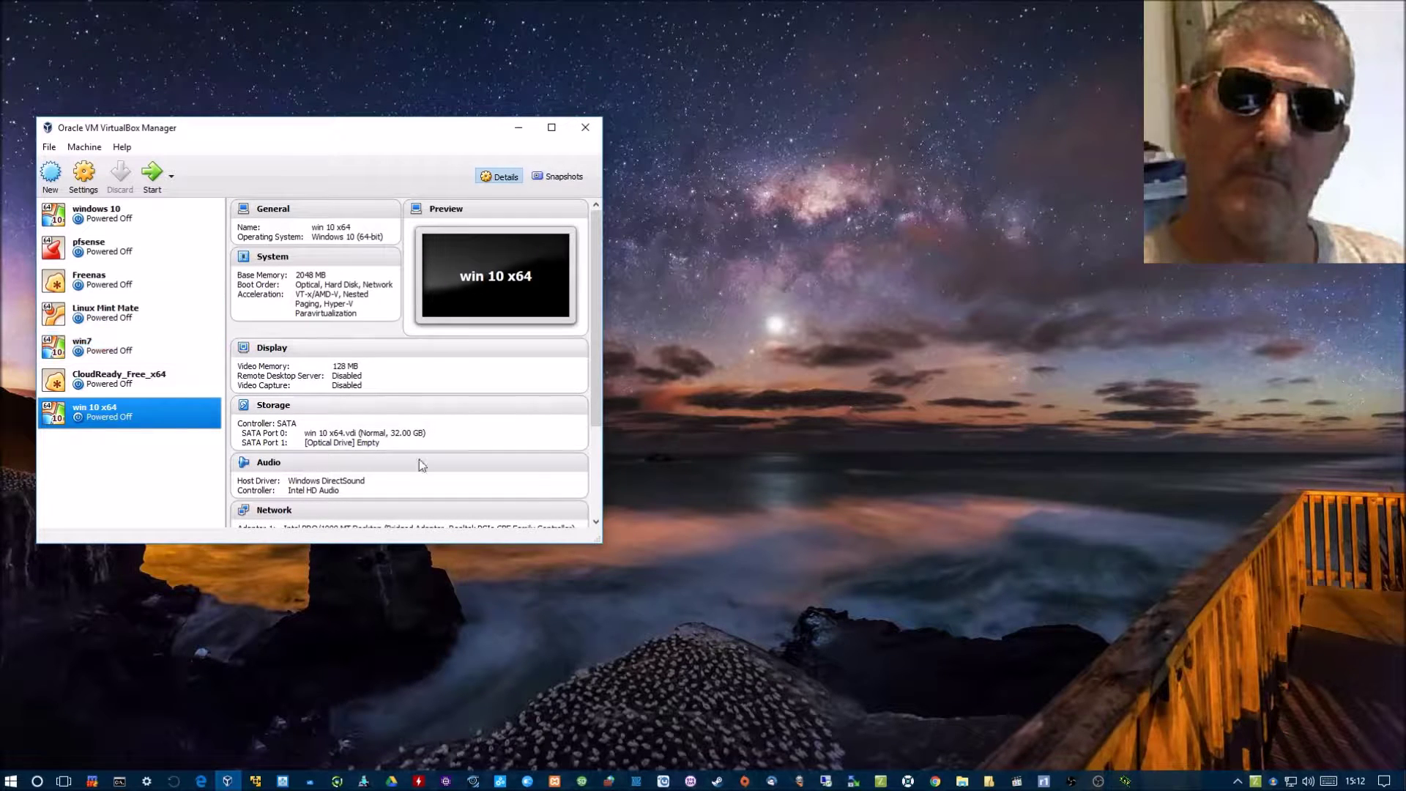
left_click(1125, 782)
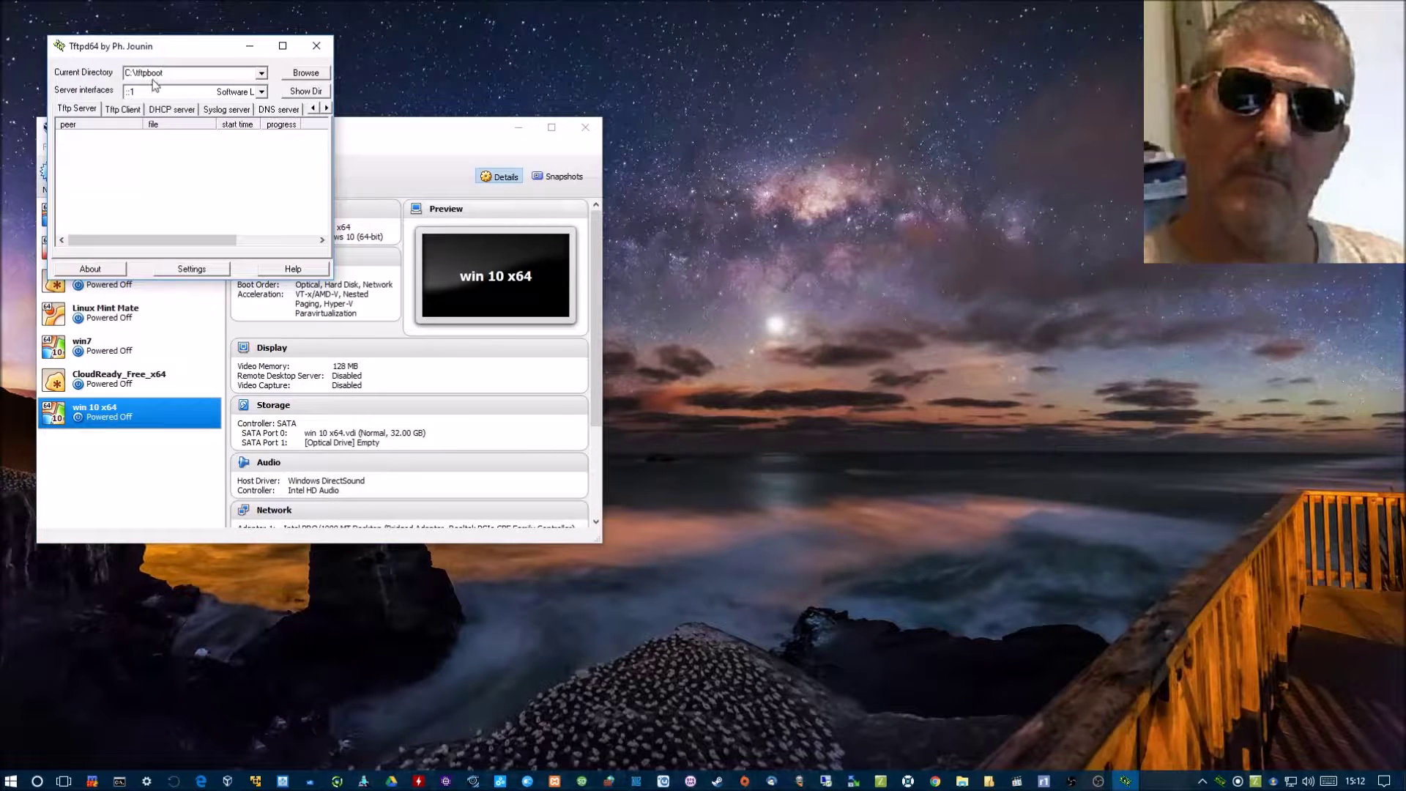
left_click_drag(136, 46, 798, 169)
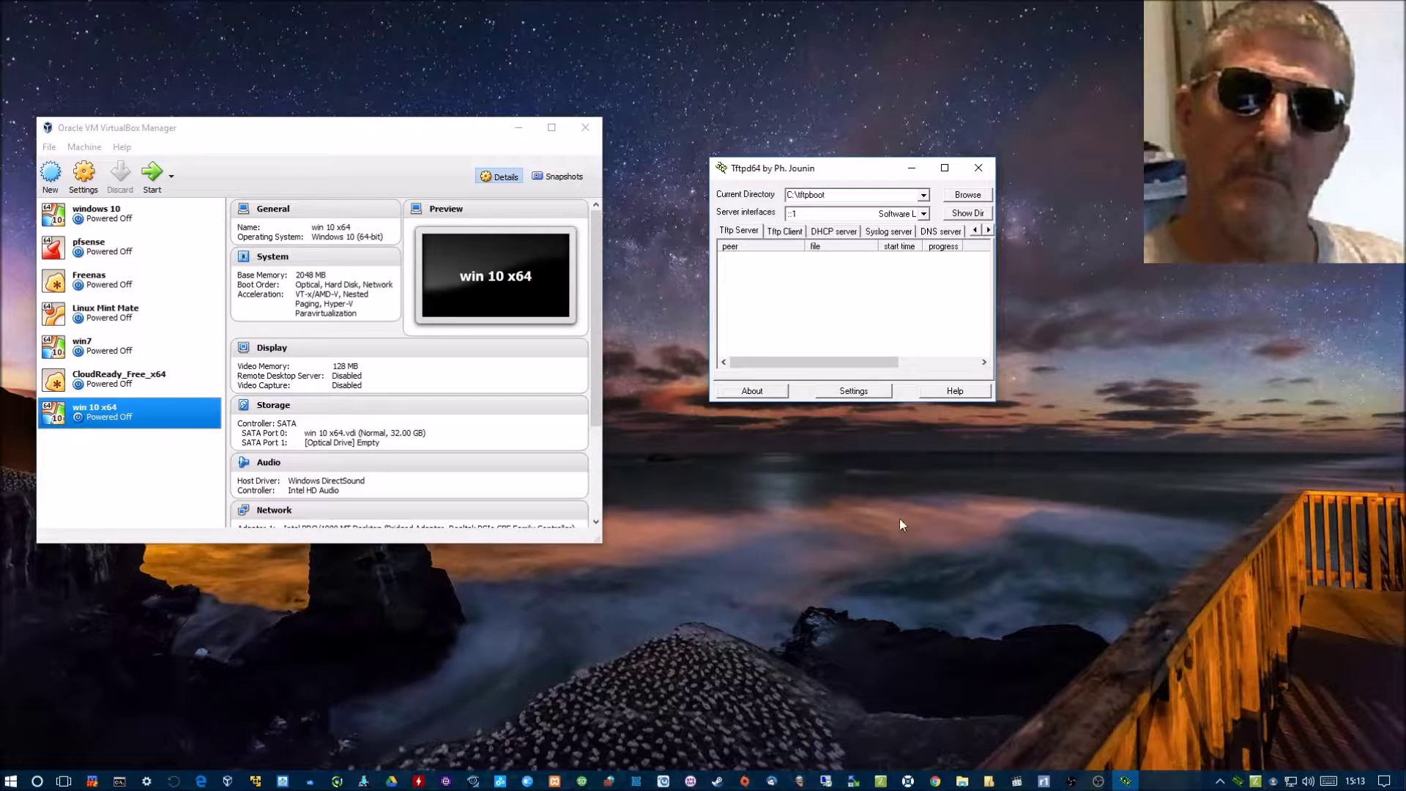
left_click(937, 781)
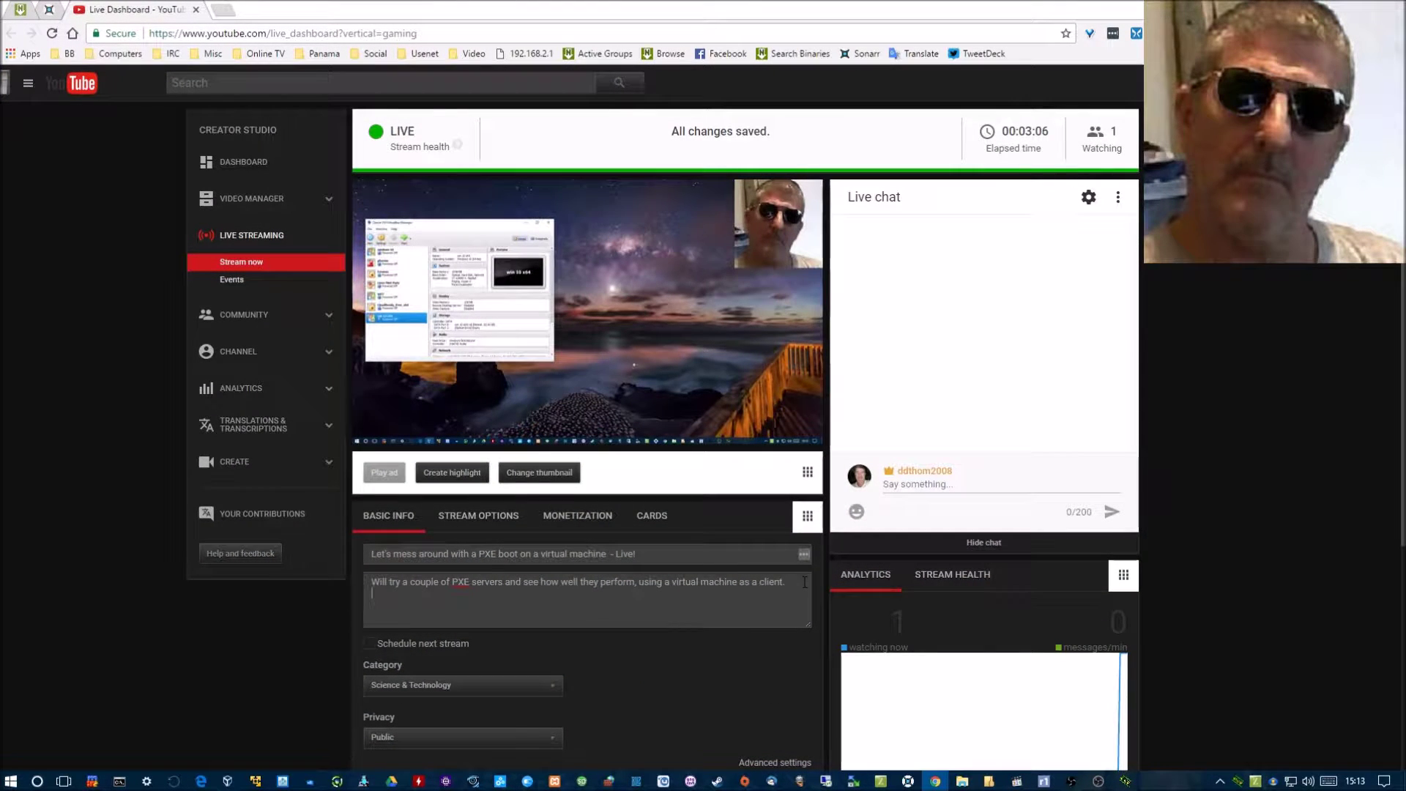
type("uxwbill")
left_click(804, 582)
type("client. http")
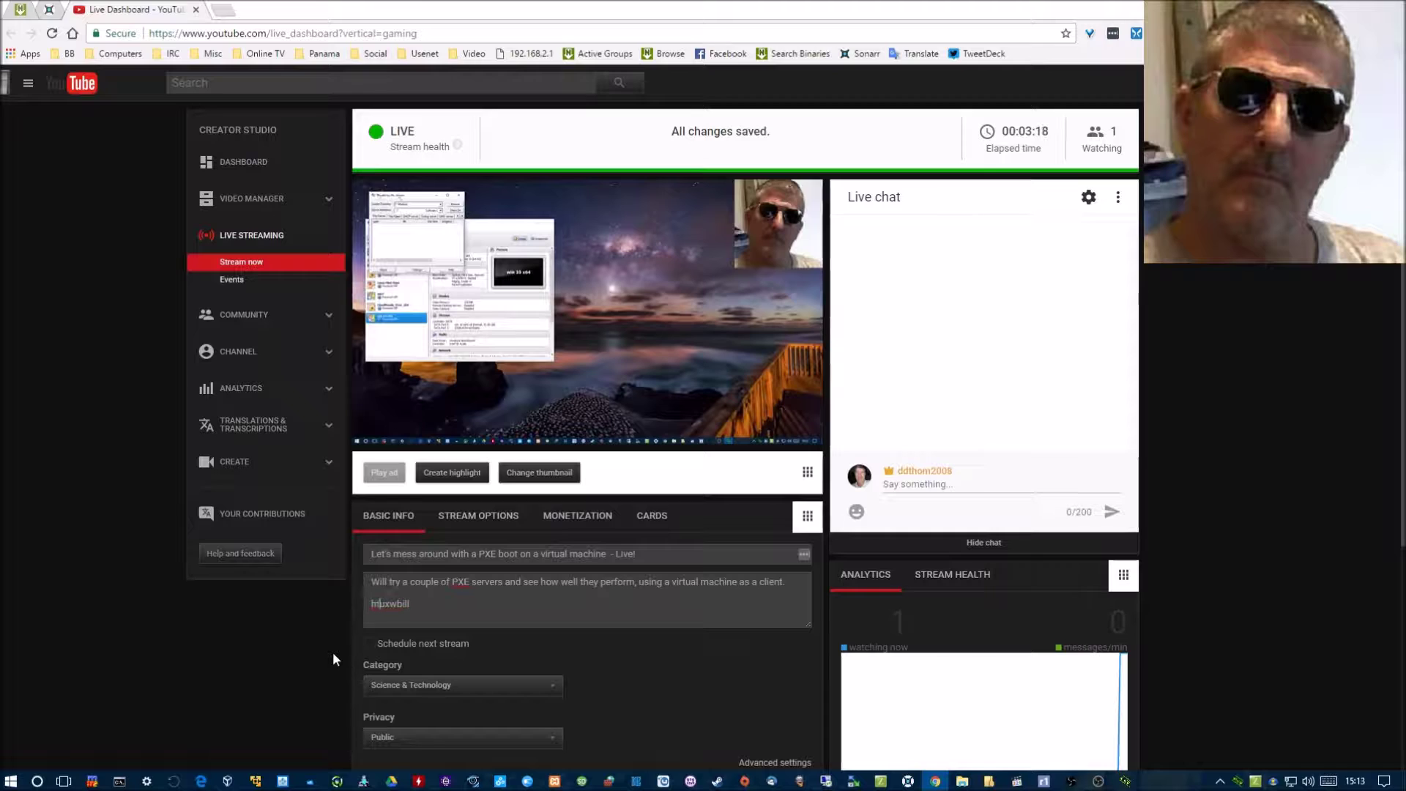
type("s")
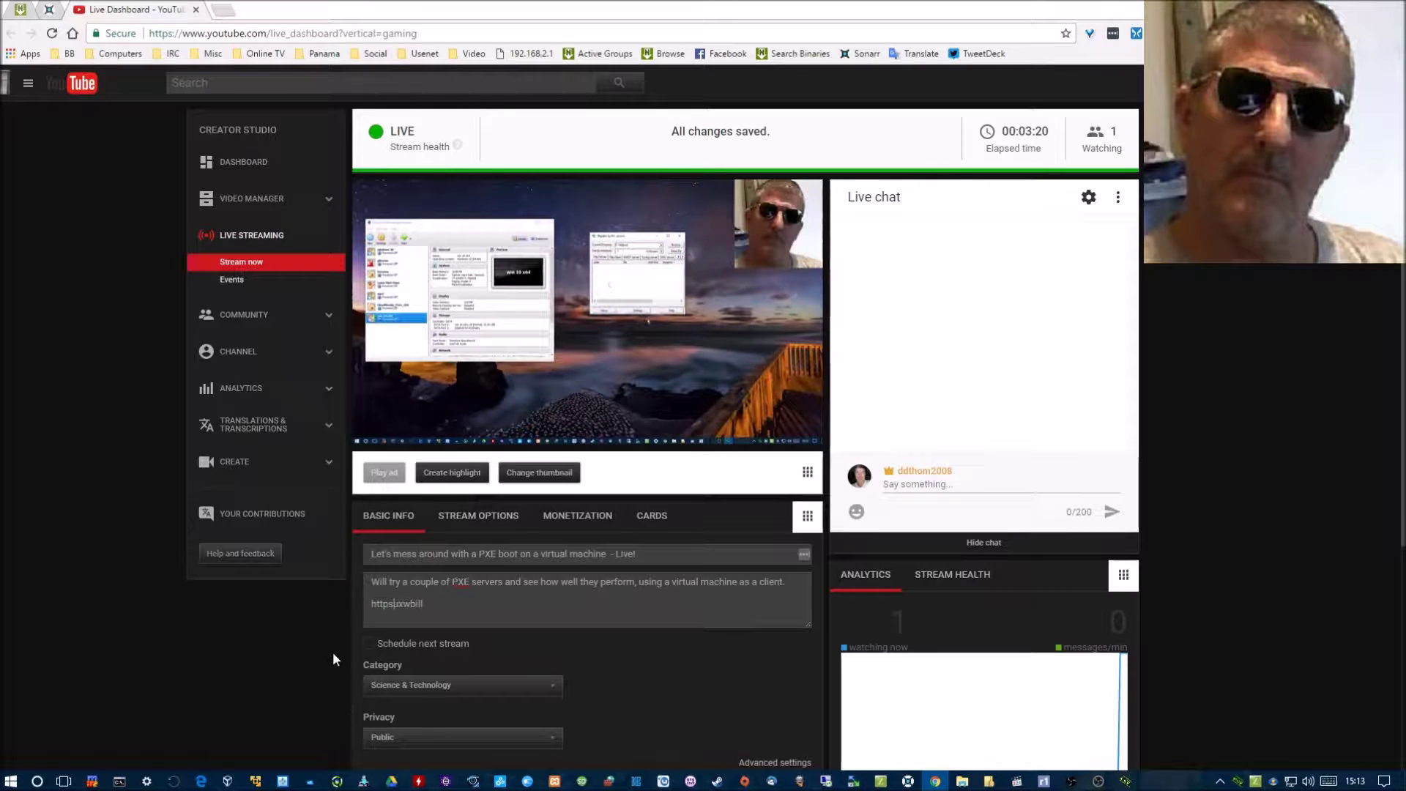
type("://")
type("www.yo")
type("utube.co")
type("m")
type("/users")
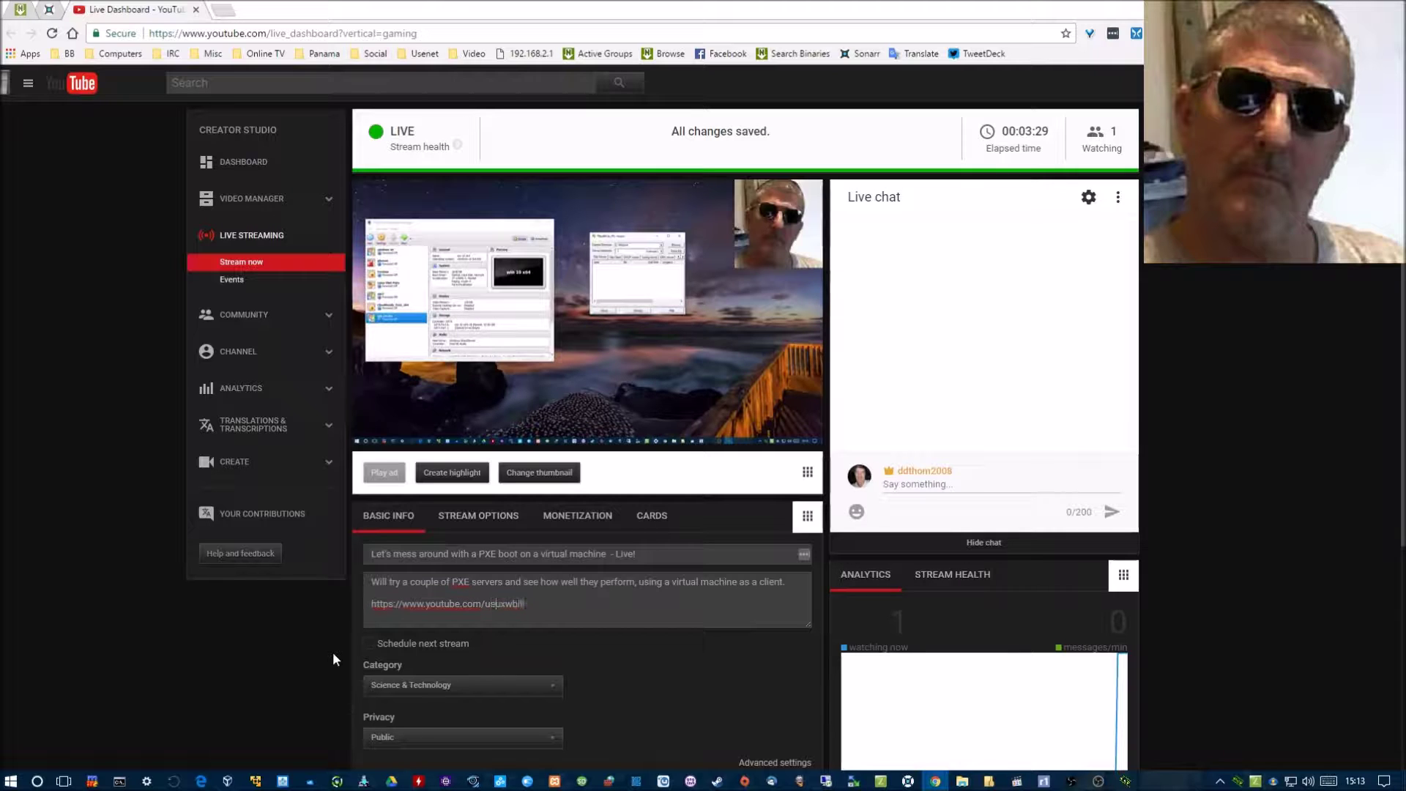
type("/")
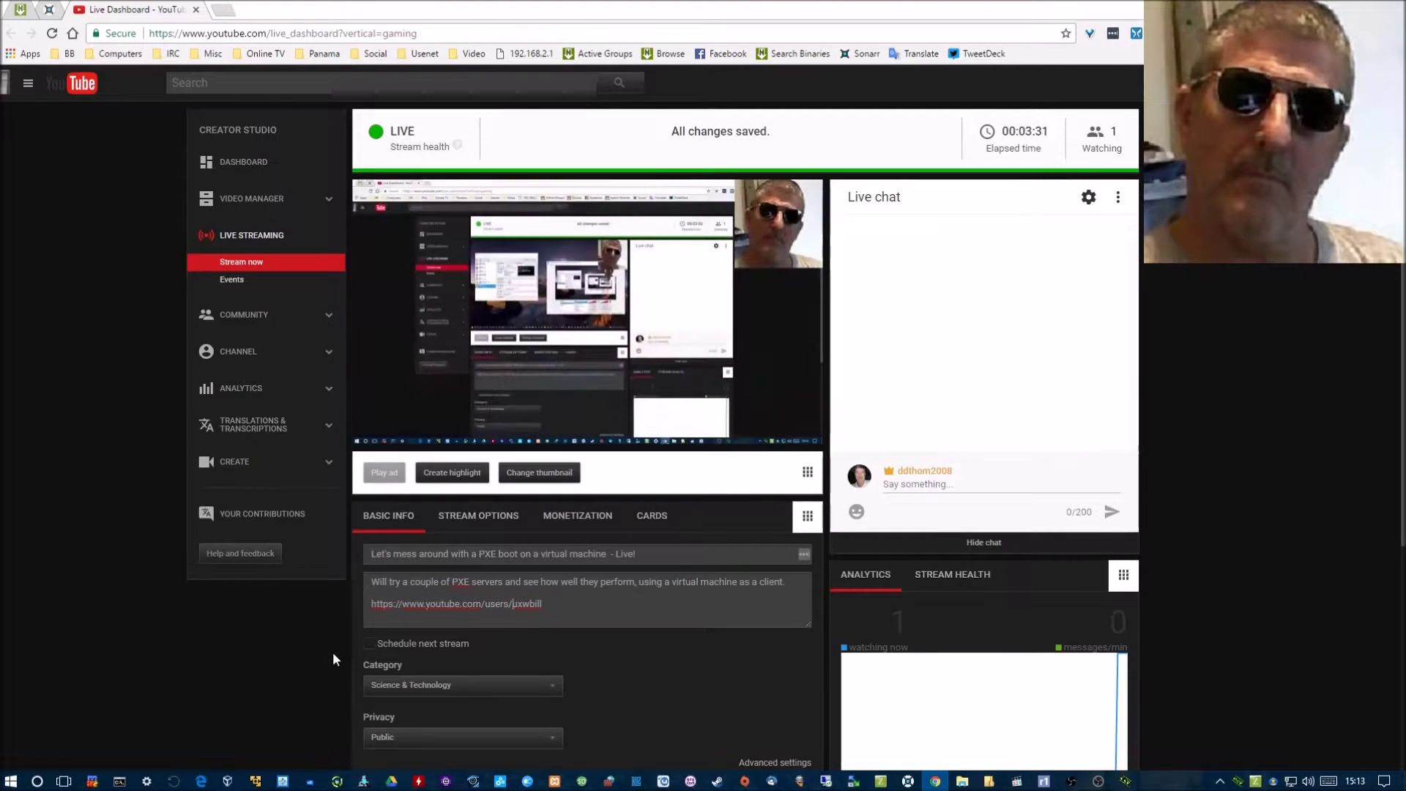
- Copy the channel link from the description, test it in a new browser tab, and close that tab
key("End")
key("shift+Home")
key("ctrl+c")
key("BackSpace")
key("ctrl+v")
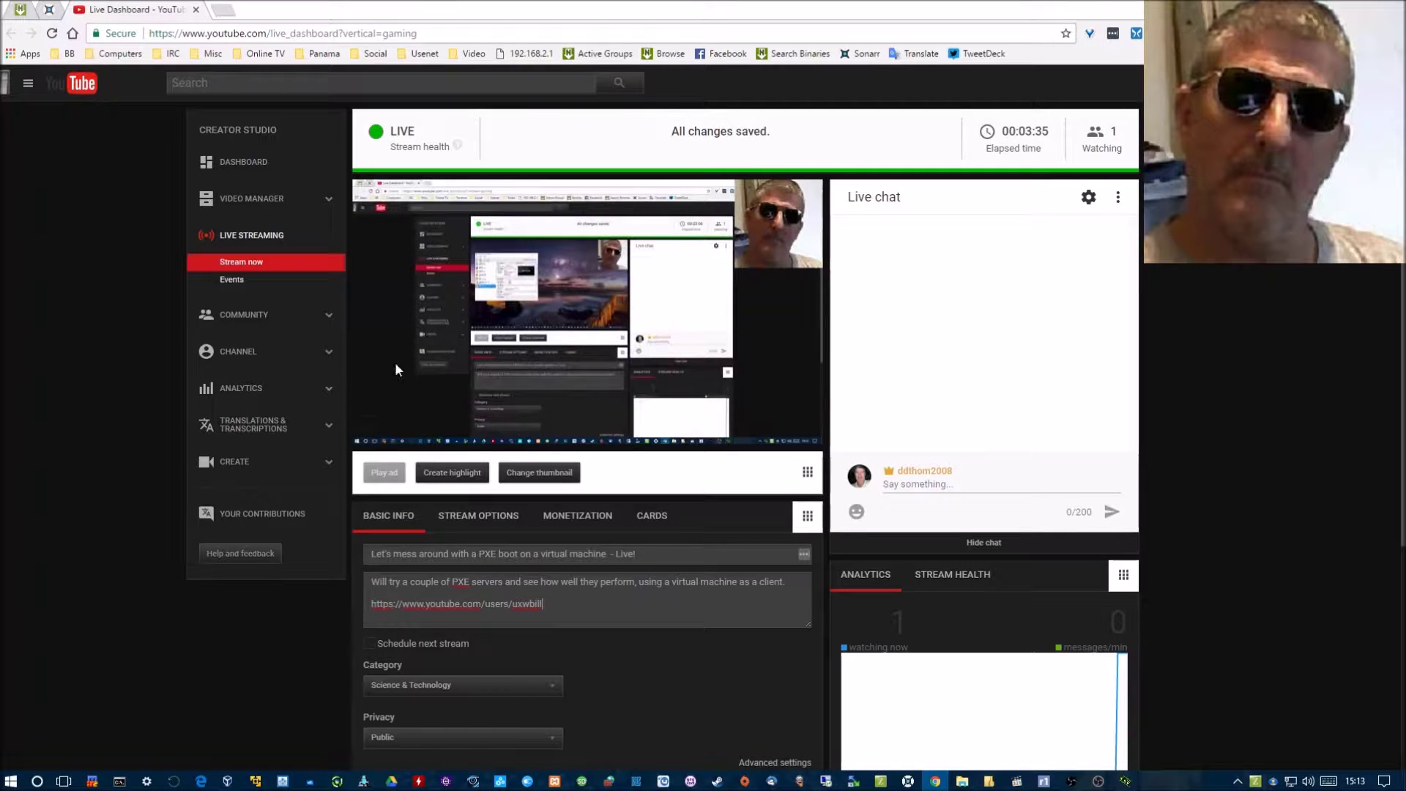
left_click(218, 11)
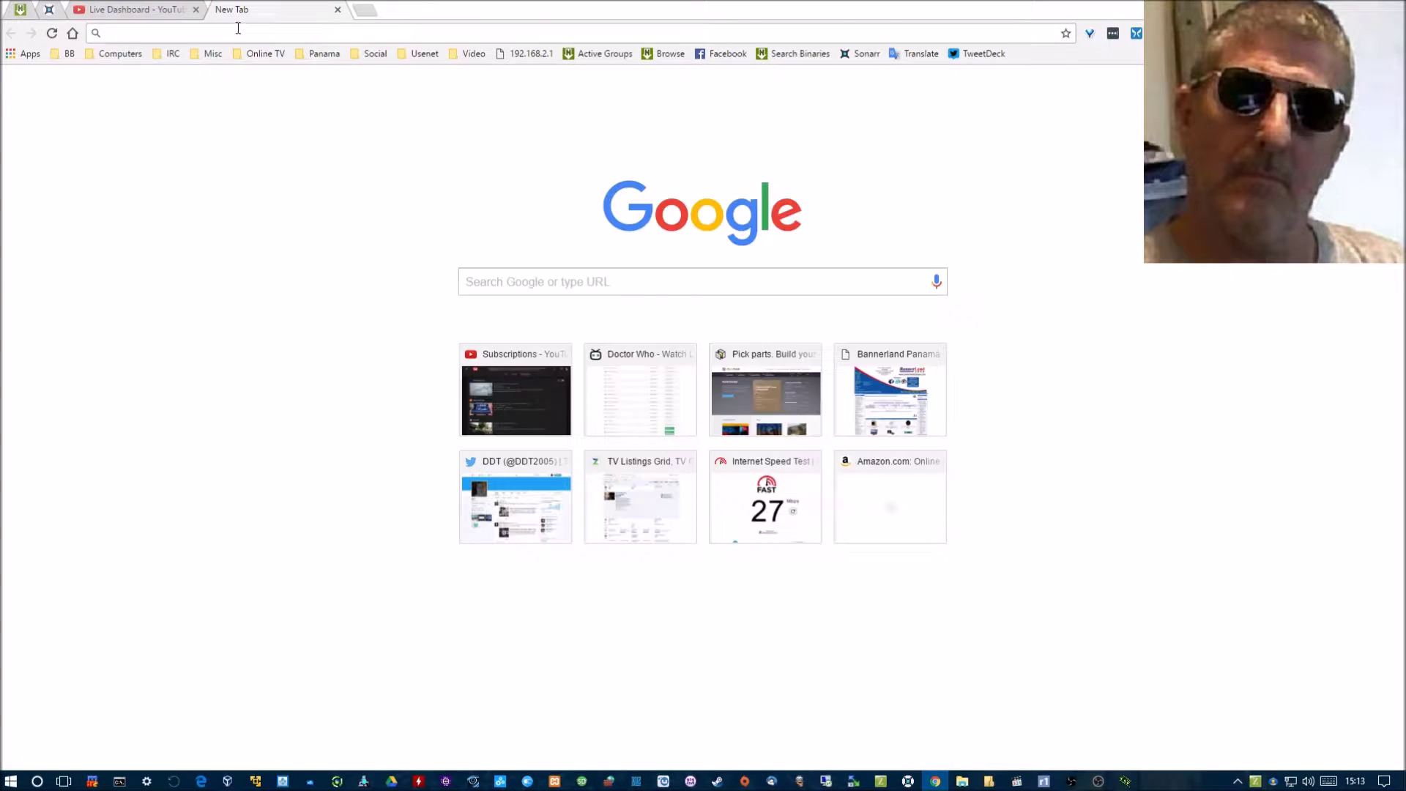
right_click(236, 32)
left_click(326, 118)
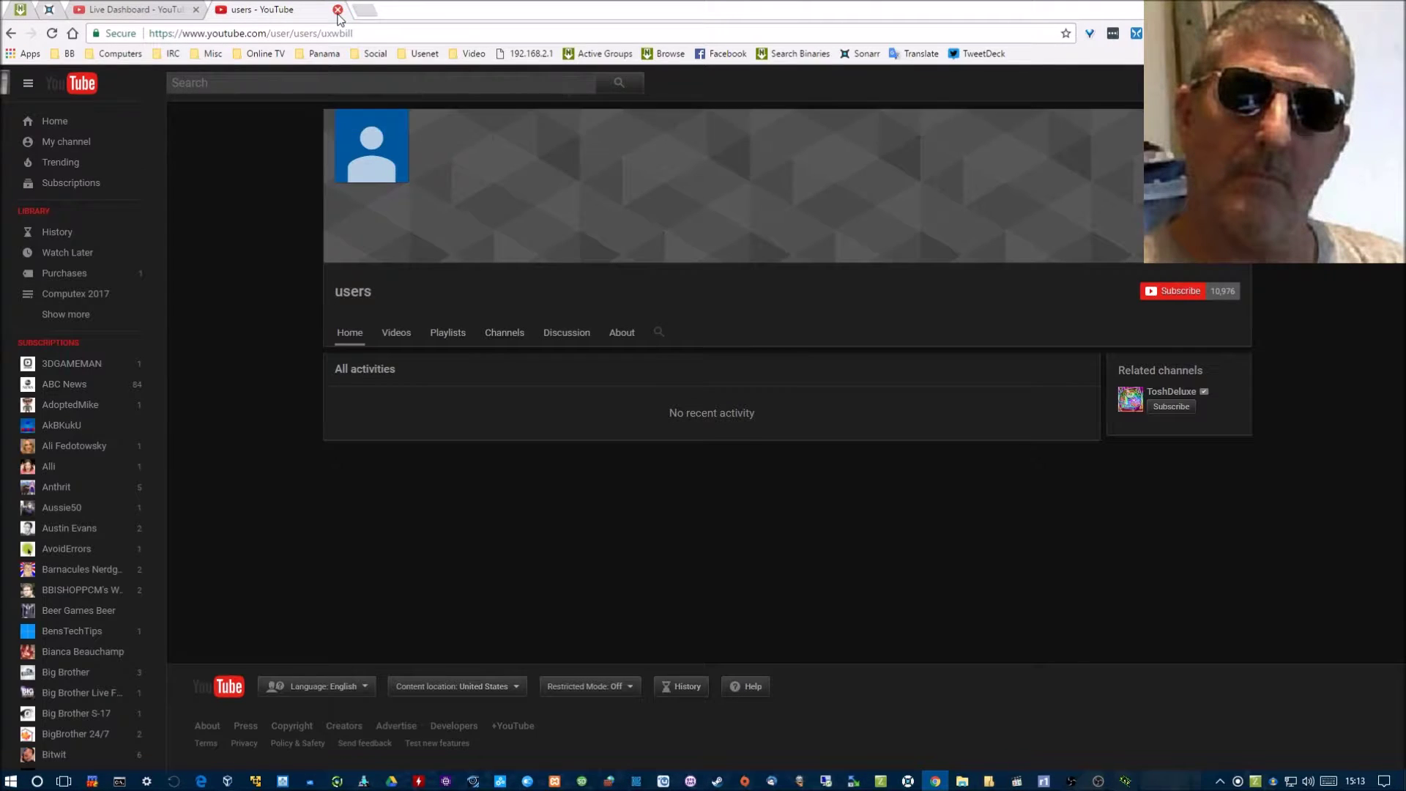
left_click(337, 9)
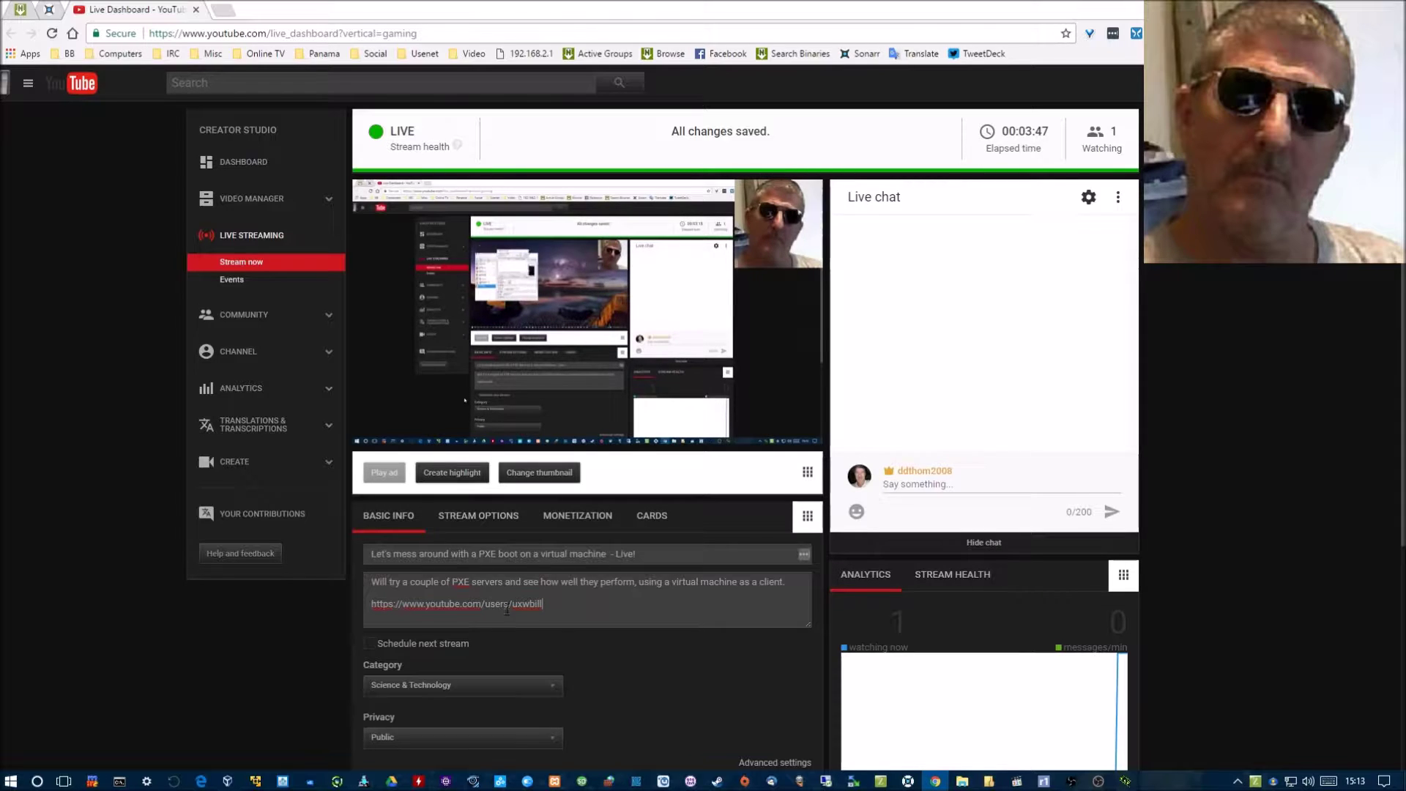
key("BackSpace")
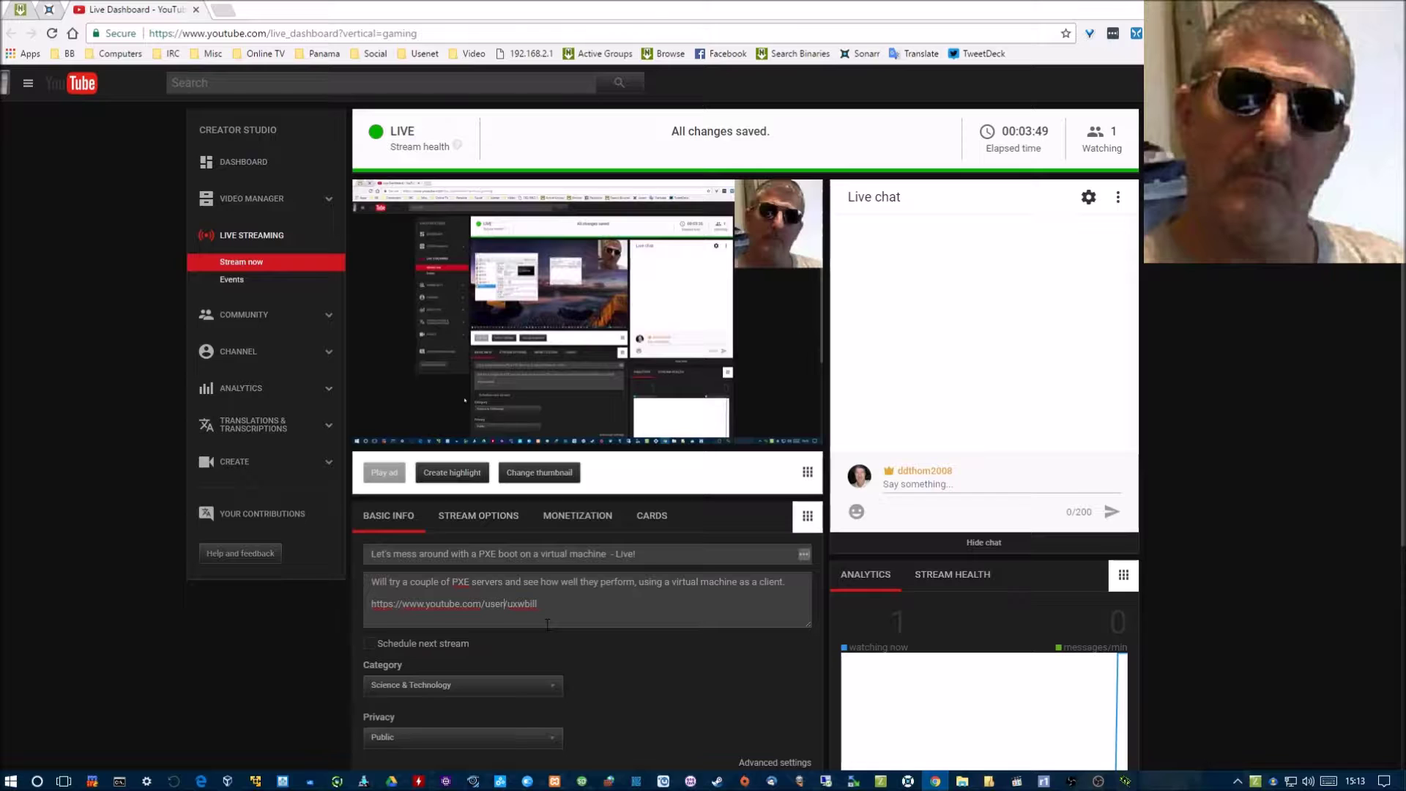
triple_click(547, 625)
key("super+c")
left_click(548, 625)
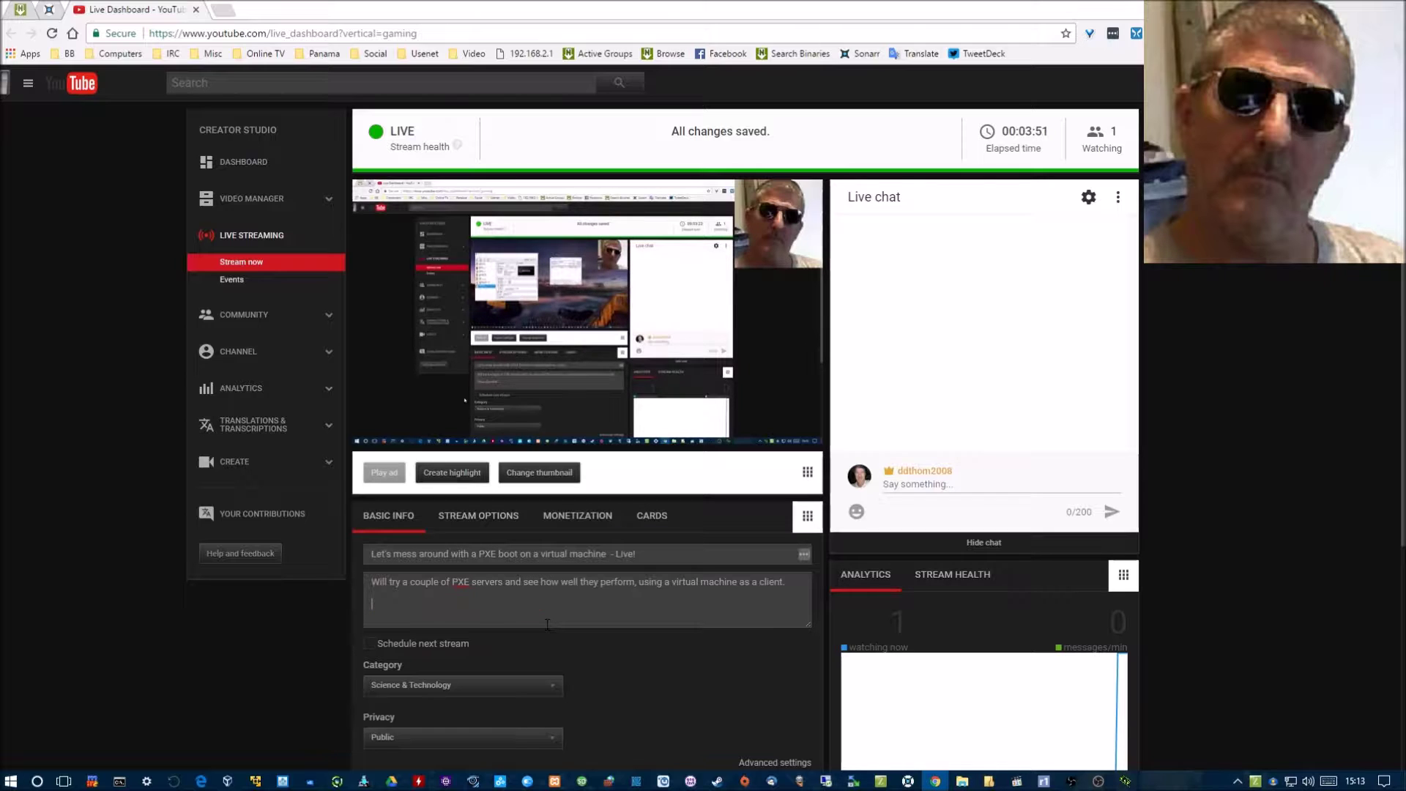
left_click(223, 11)
right_click(235, 34)
left_click(279, 119)
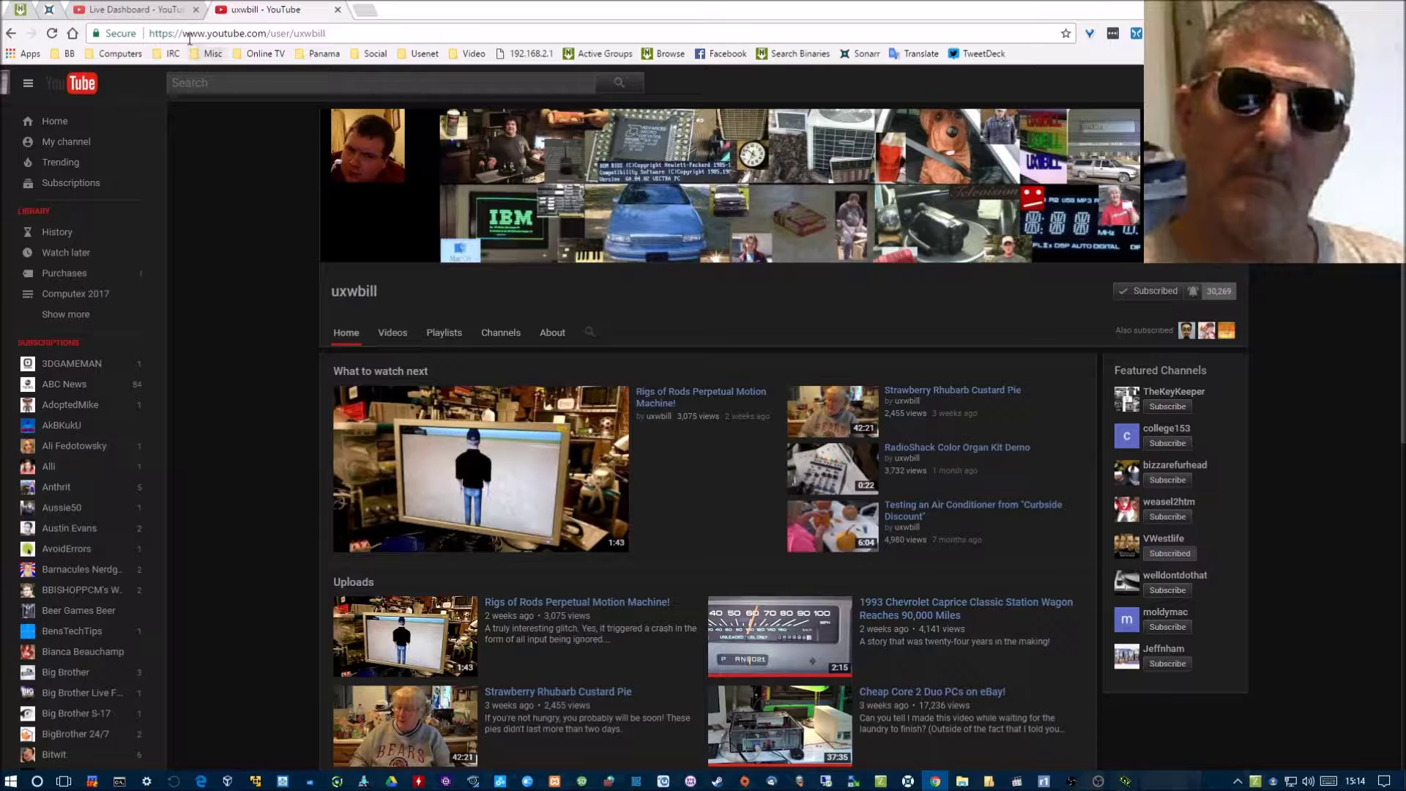
left_click(161, 10)
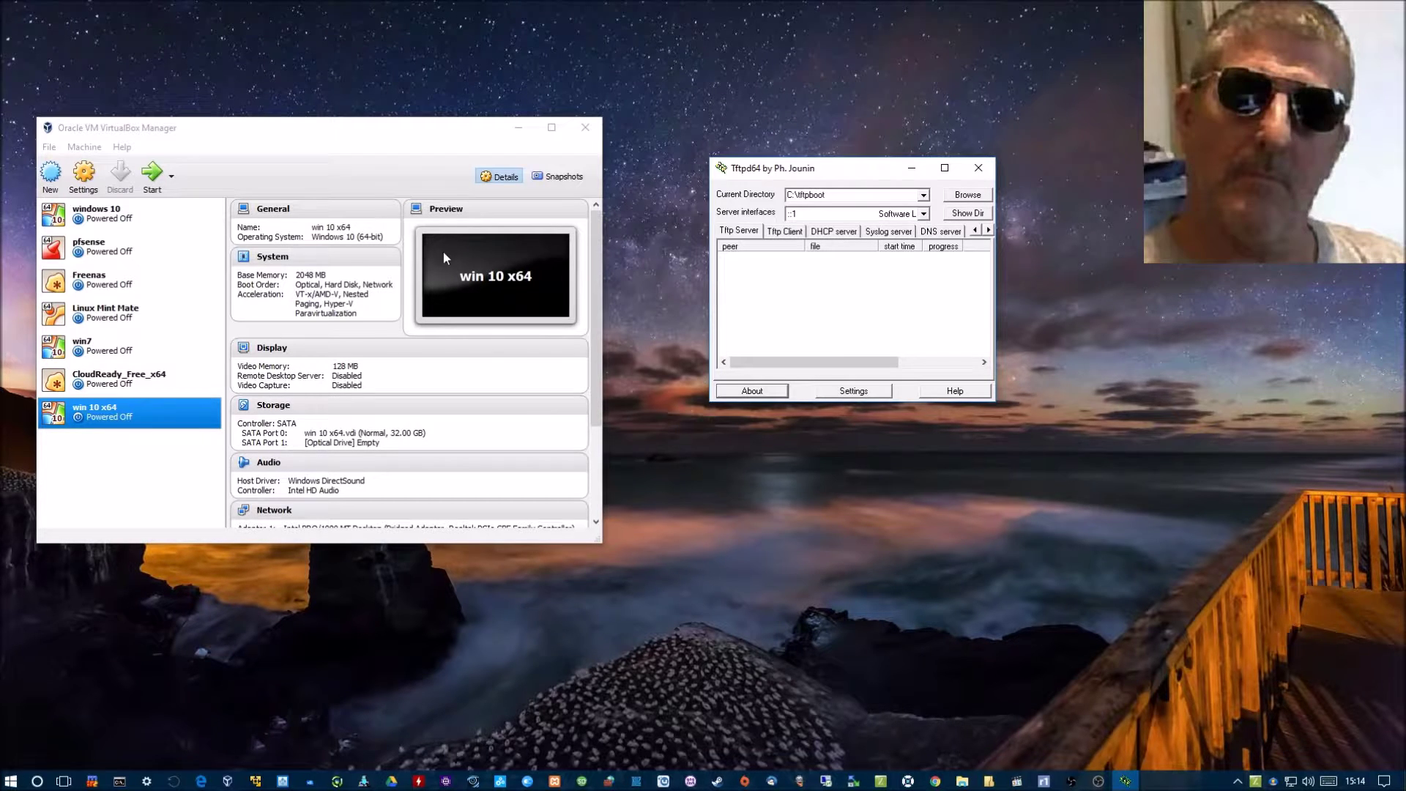
- Start the win 10 x64 virtual machine for a PXE boot and minimize the VirtualBox Manager window
left_click(155, 181)
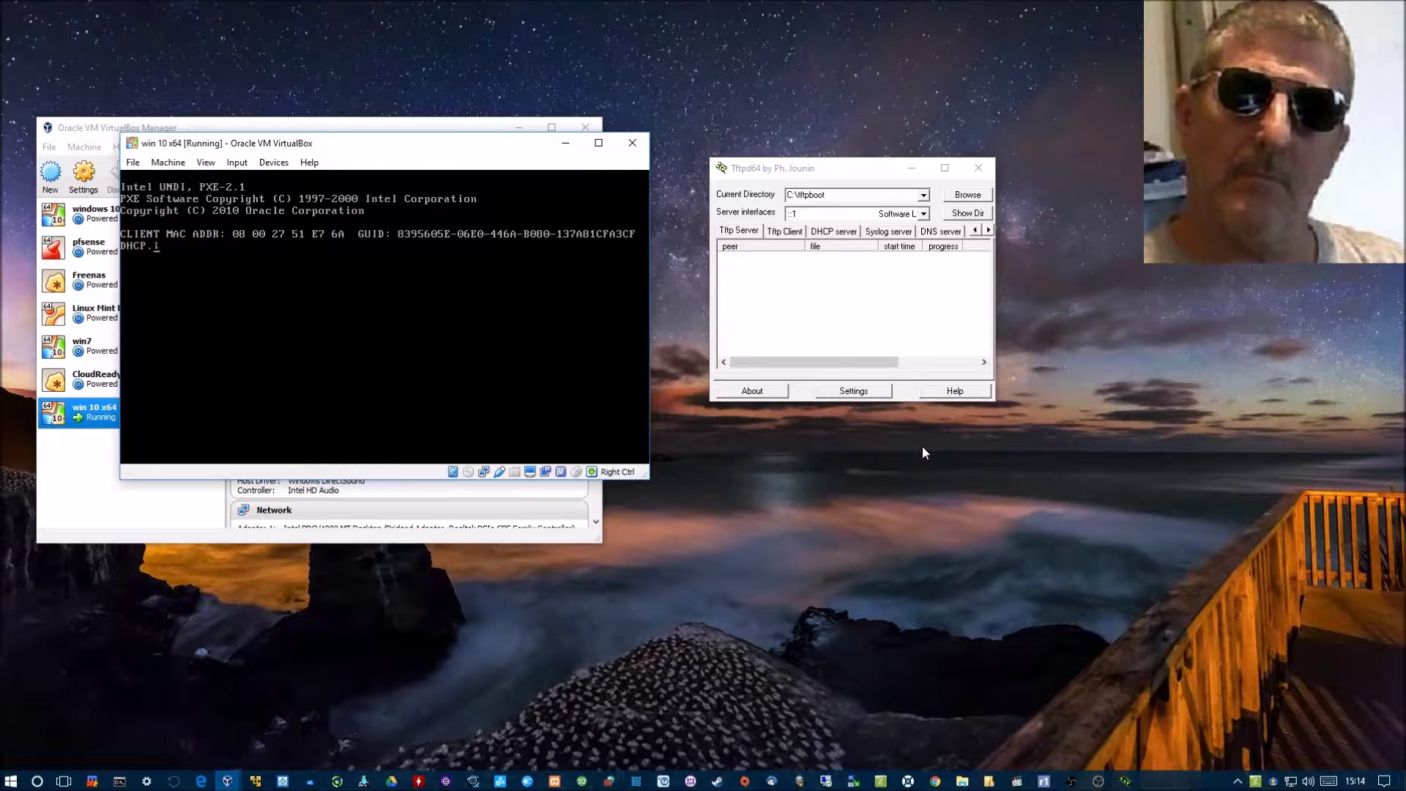
left_click(522, 127)
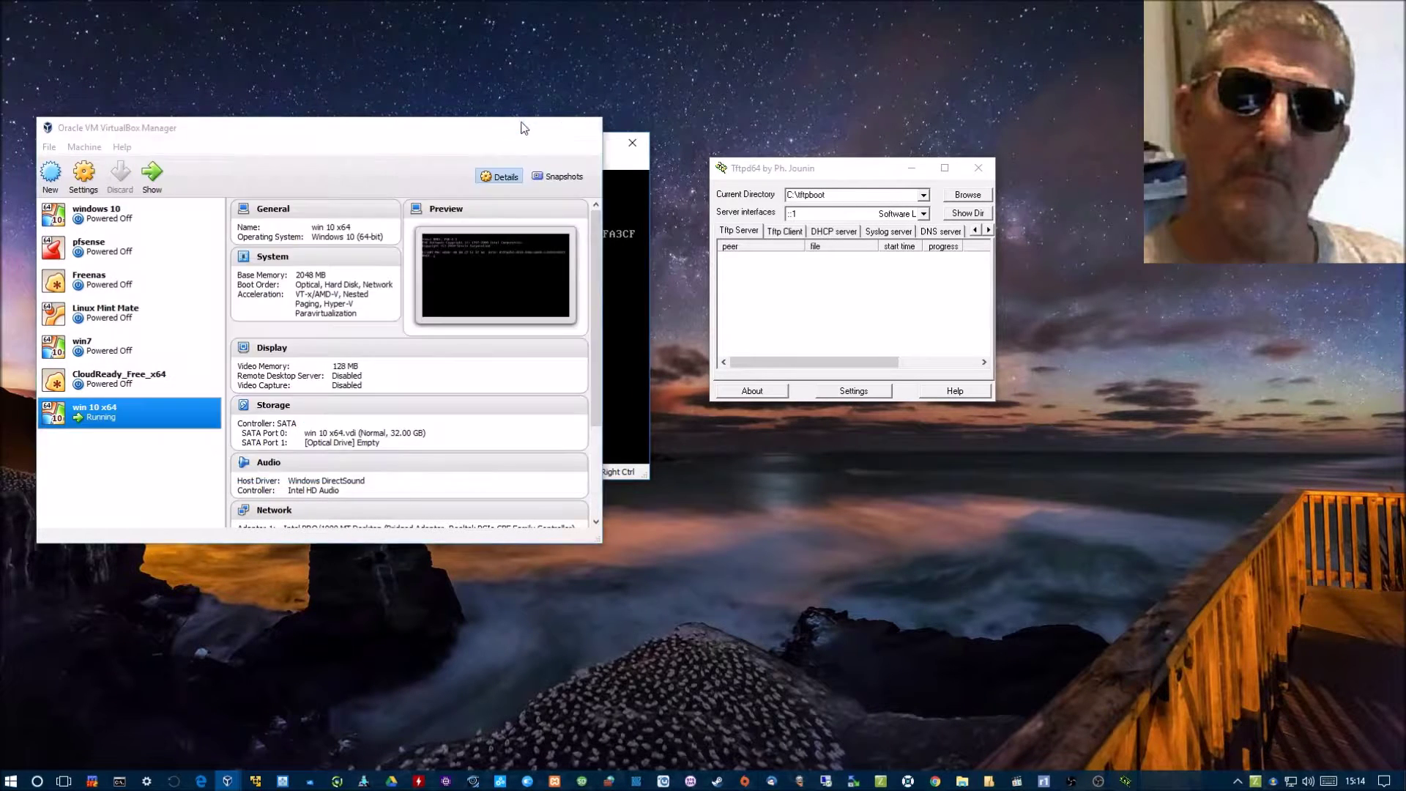
left_click(523, 127)
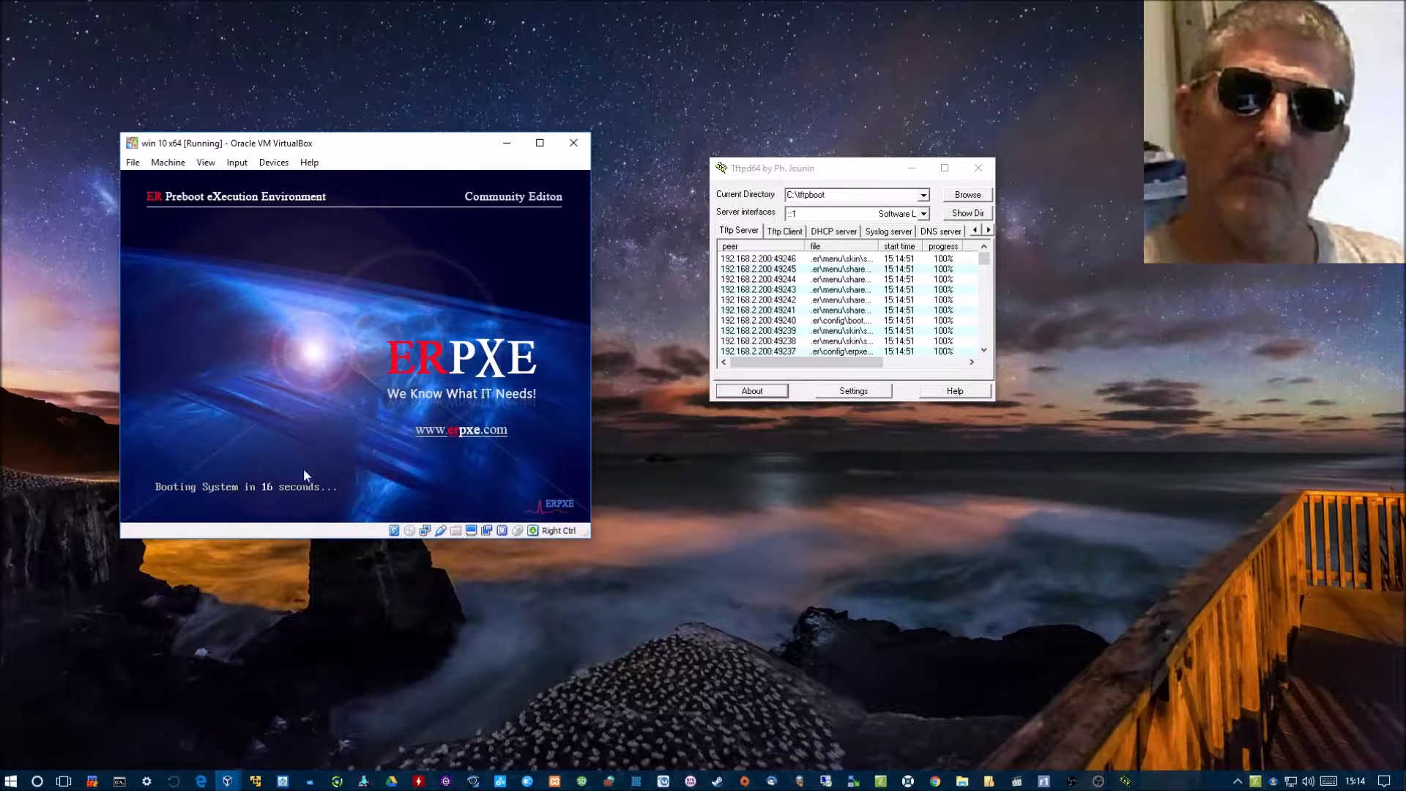
- Interrupt the boot countdown in the virtual machine, open ERPXE QuickLaunch and start the Hardware Detection Tool
left_click(297, 442)
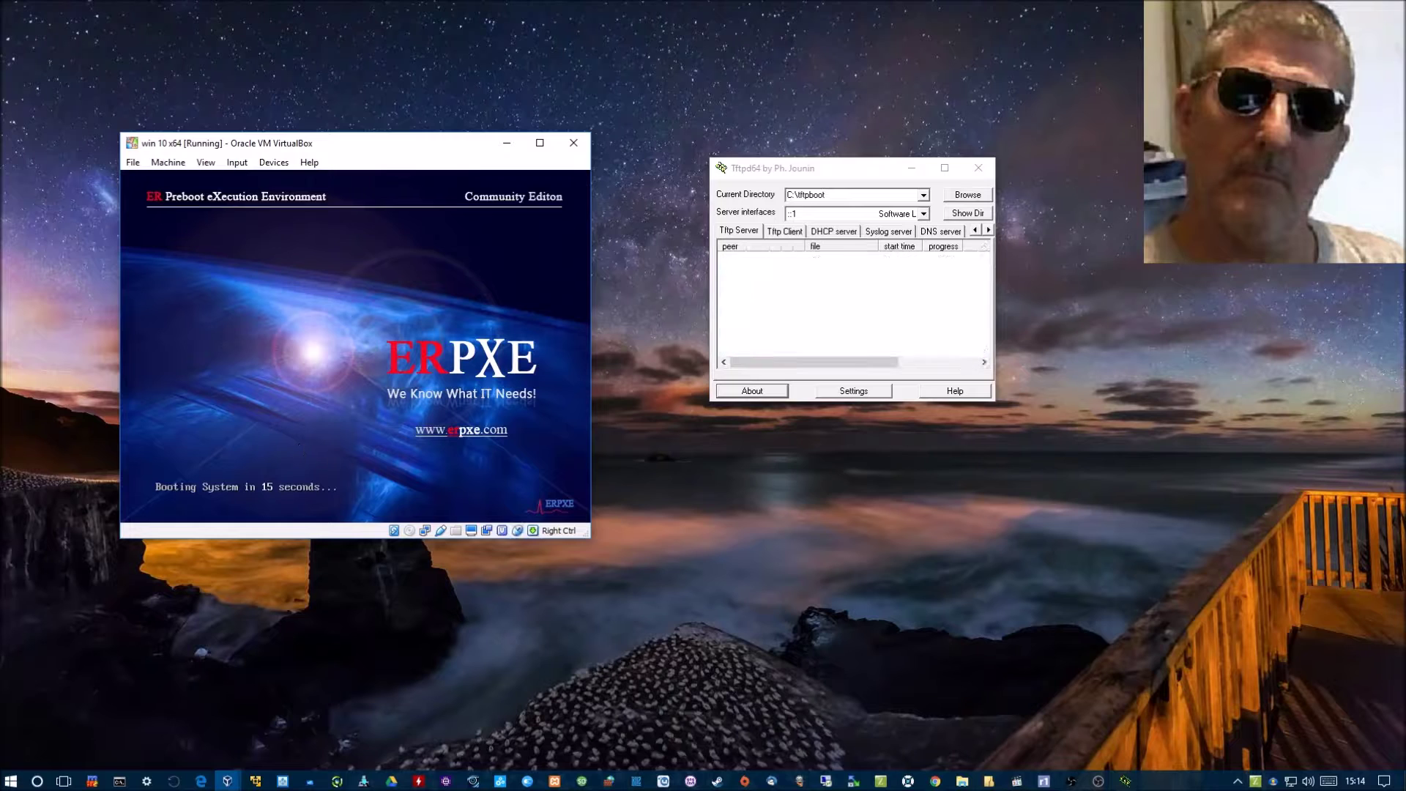
key("Escape")
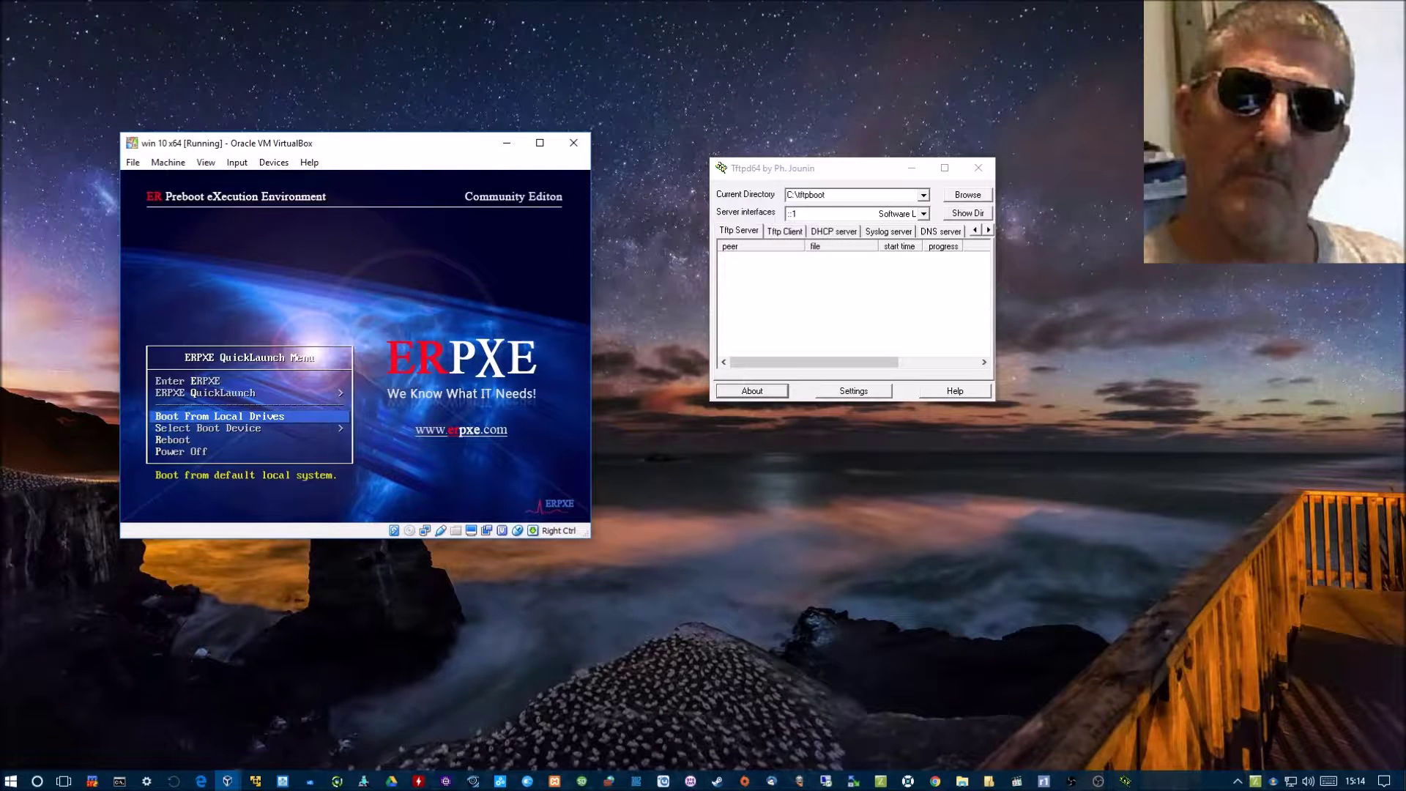
key("Up")
key("Return")
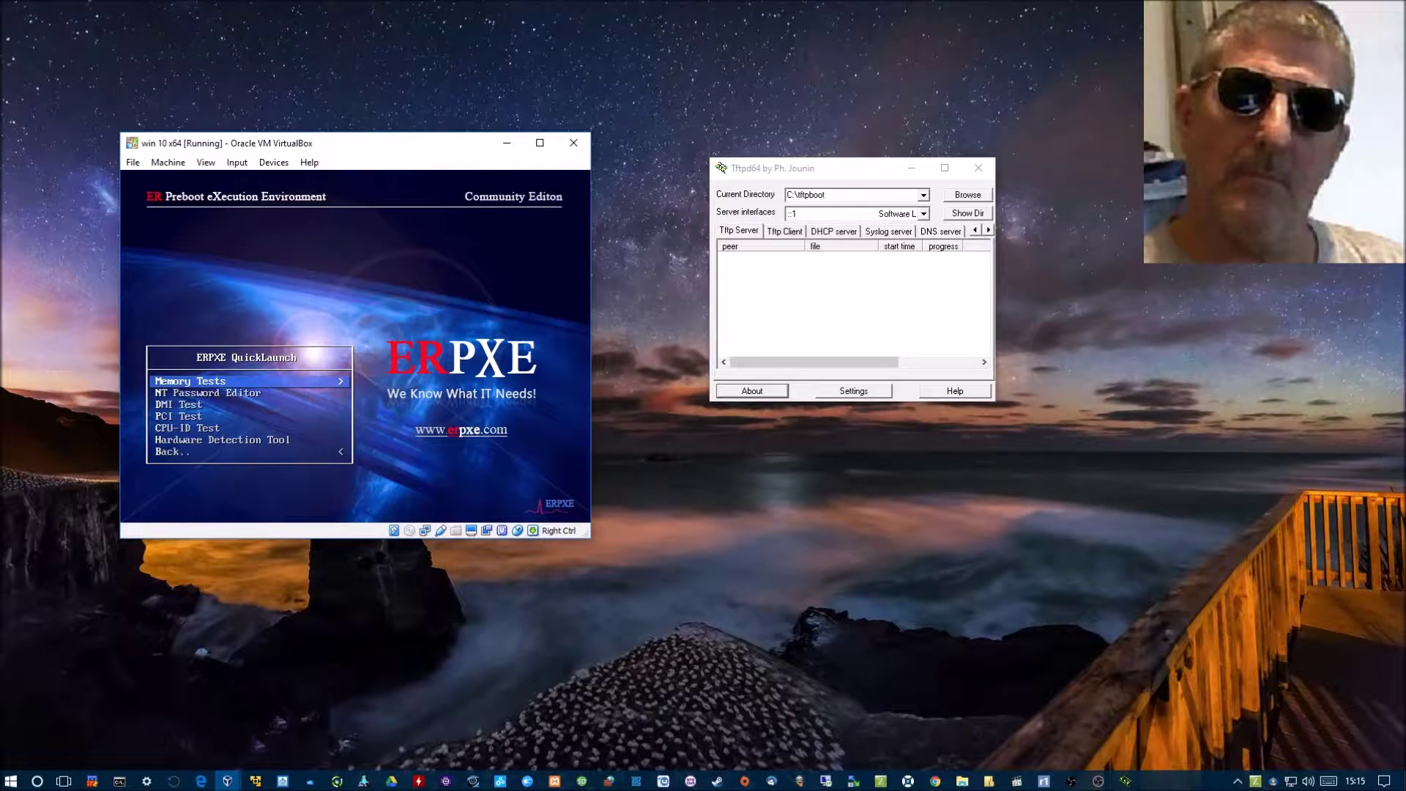
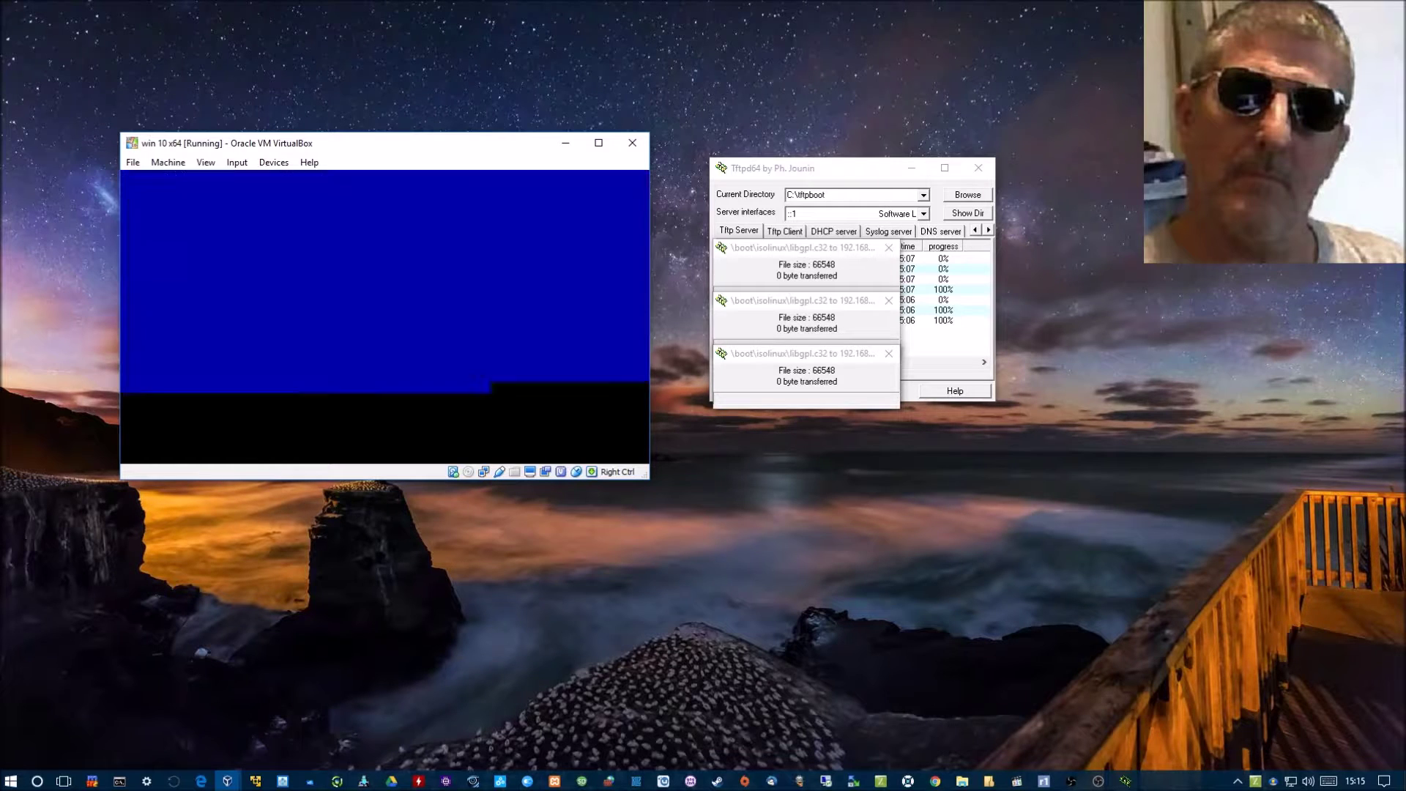
- View the Chassis details in the Hardware Detection Tool and return to its main menu
key("Down")
key("Down")
key("Down")
key("Down")
key("Down")
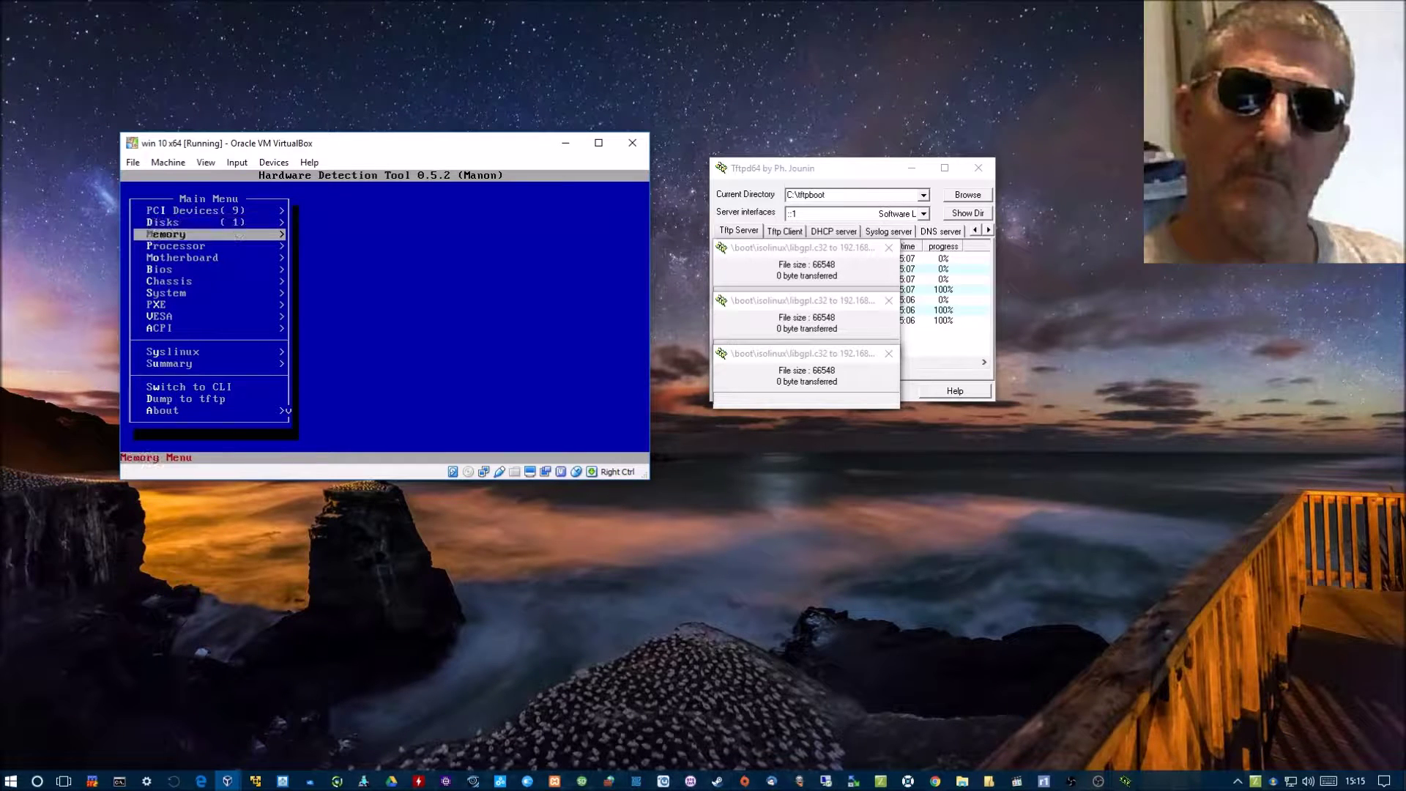
key("Down")
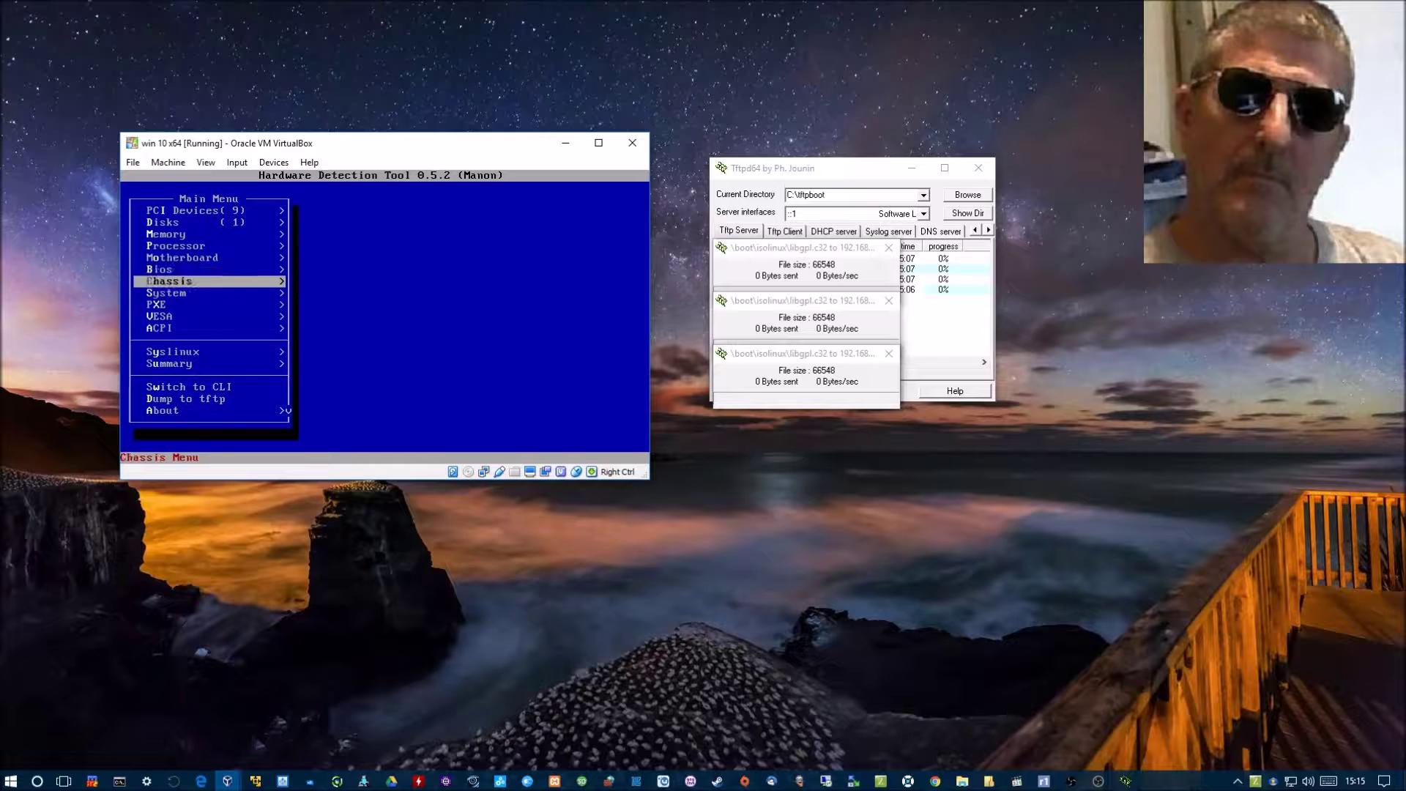
key("Return")
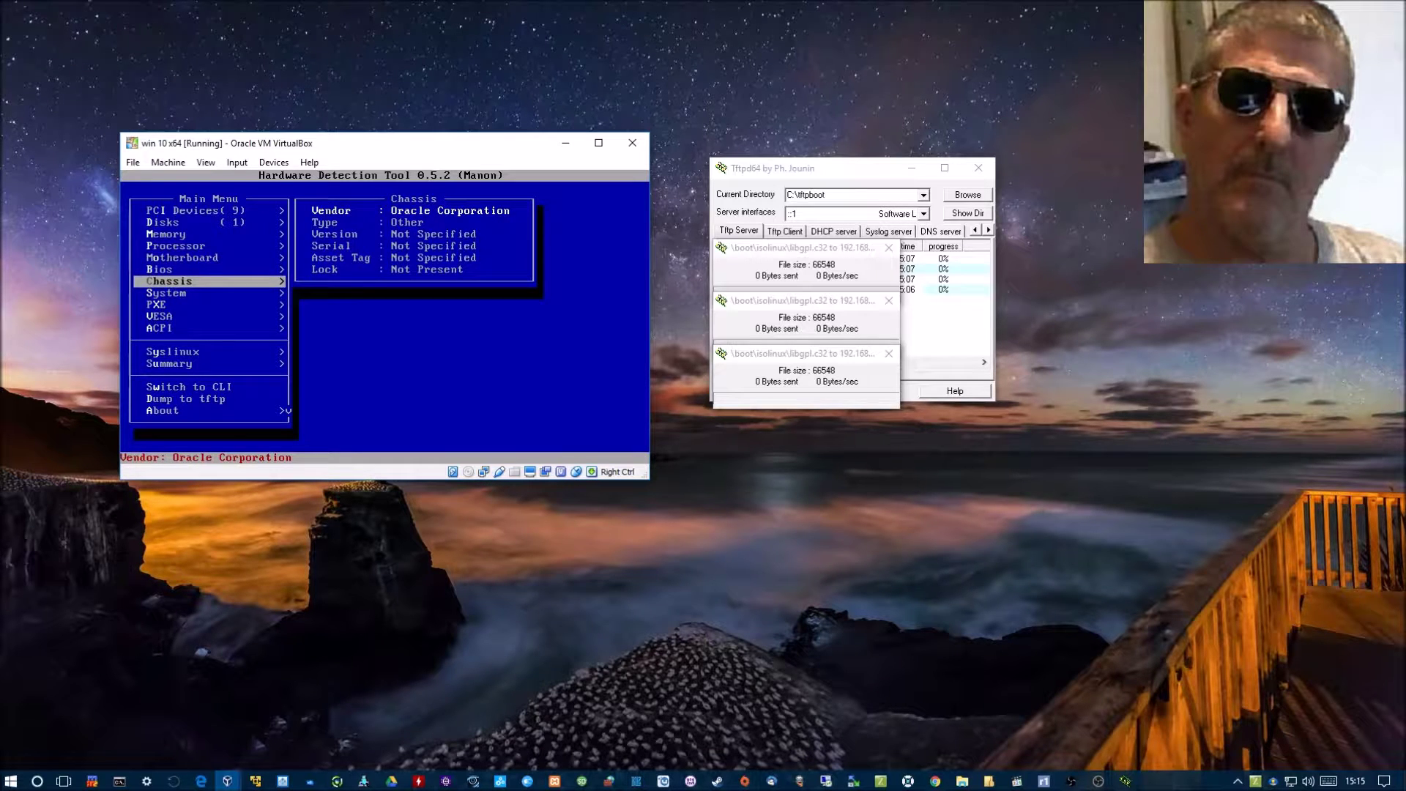
key("Escape")
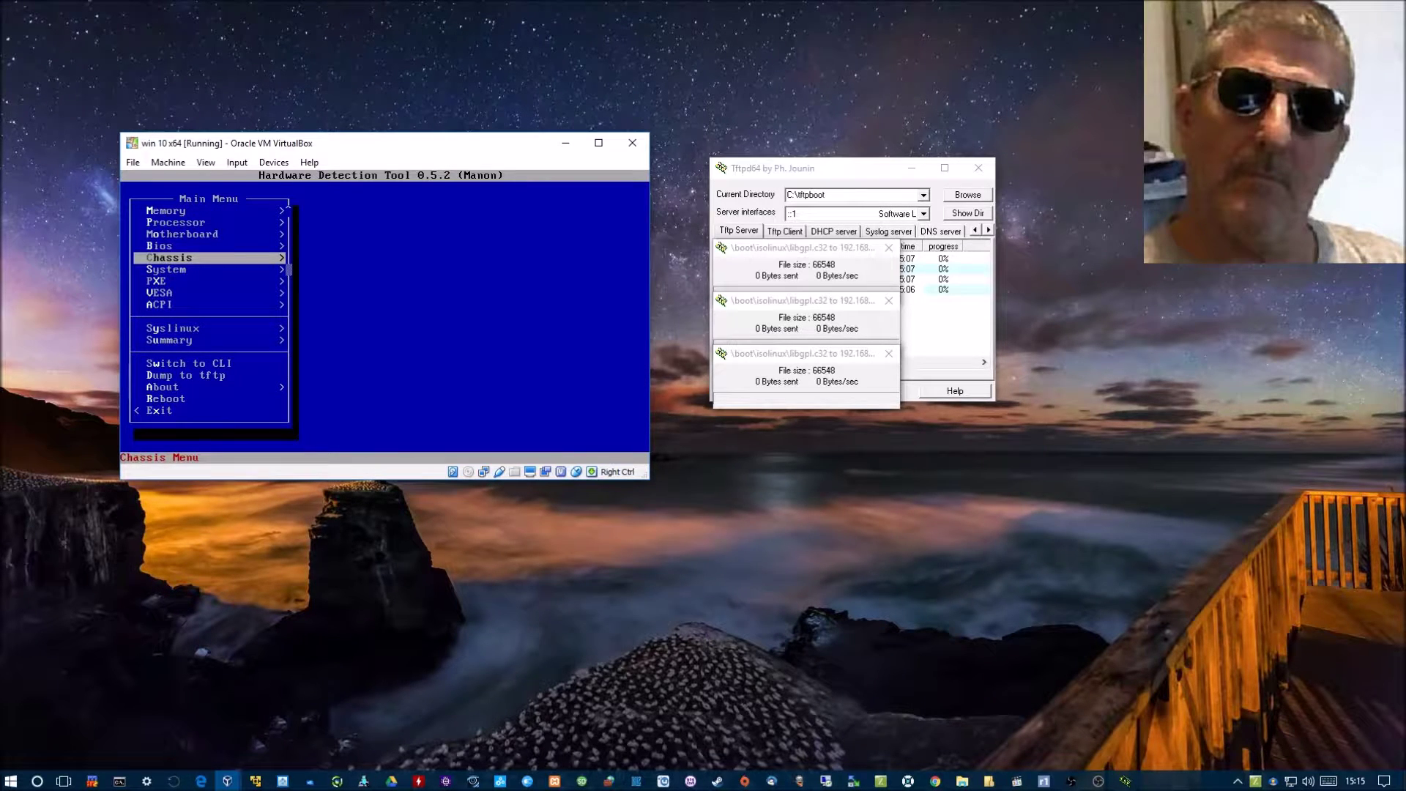
- View the Summary page of the virtual machine's hardware and return to the main menu
key("Down")
key("Down")
key("Down")
key("Down")
key("Down")
key("Down")
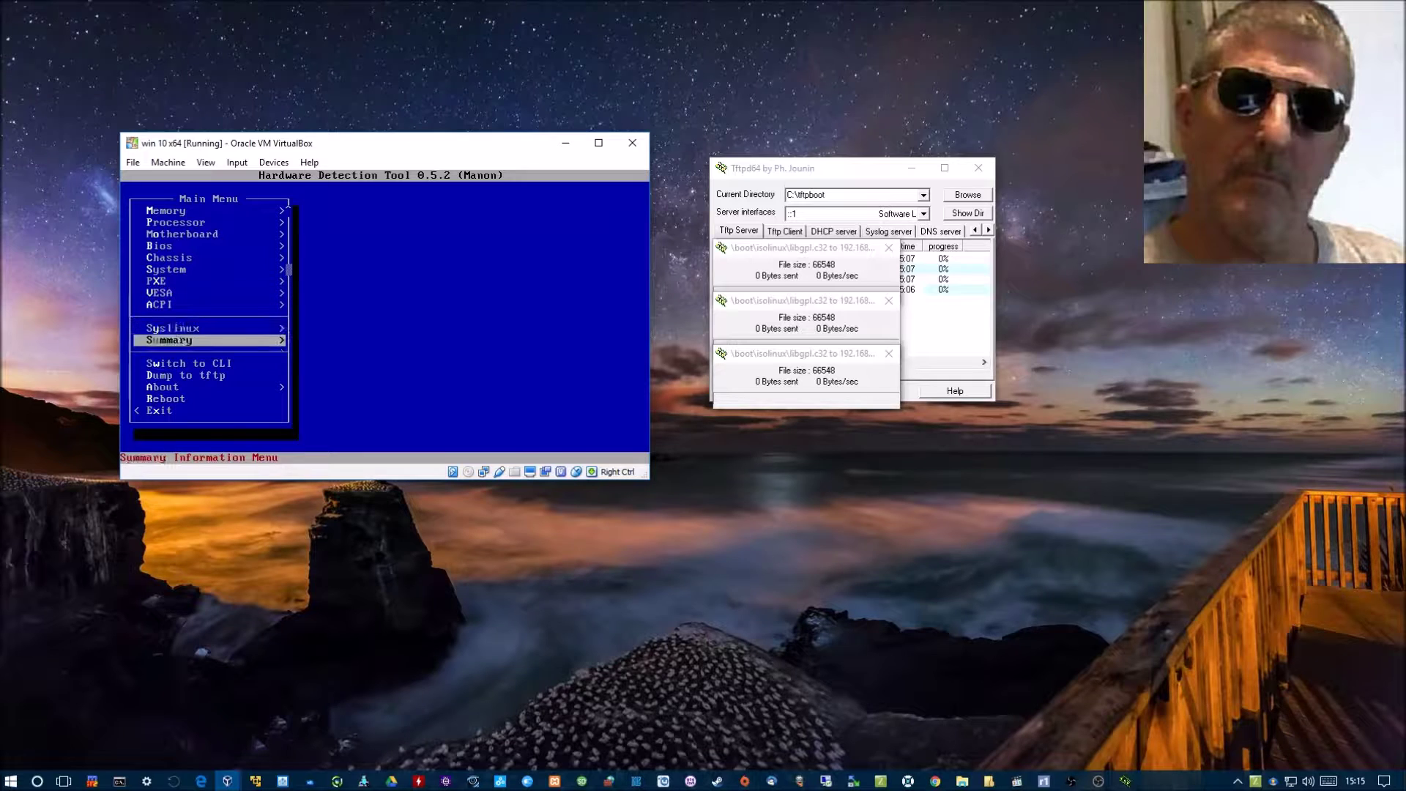
key("Return")
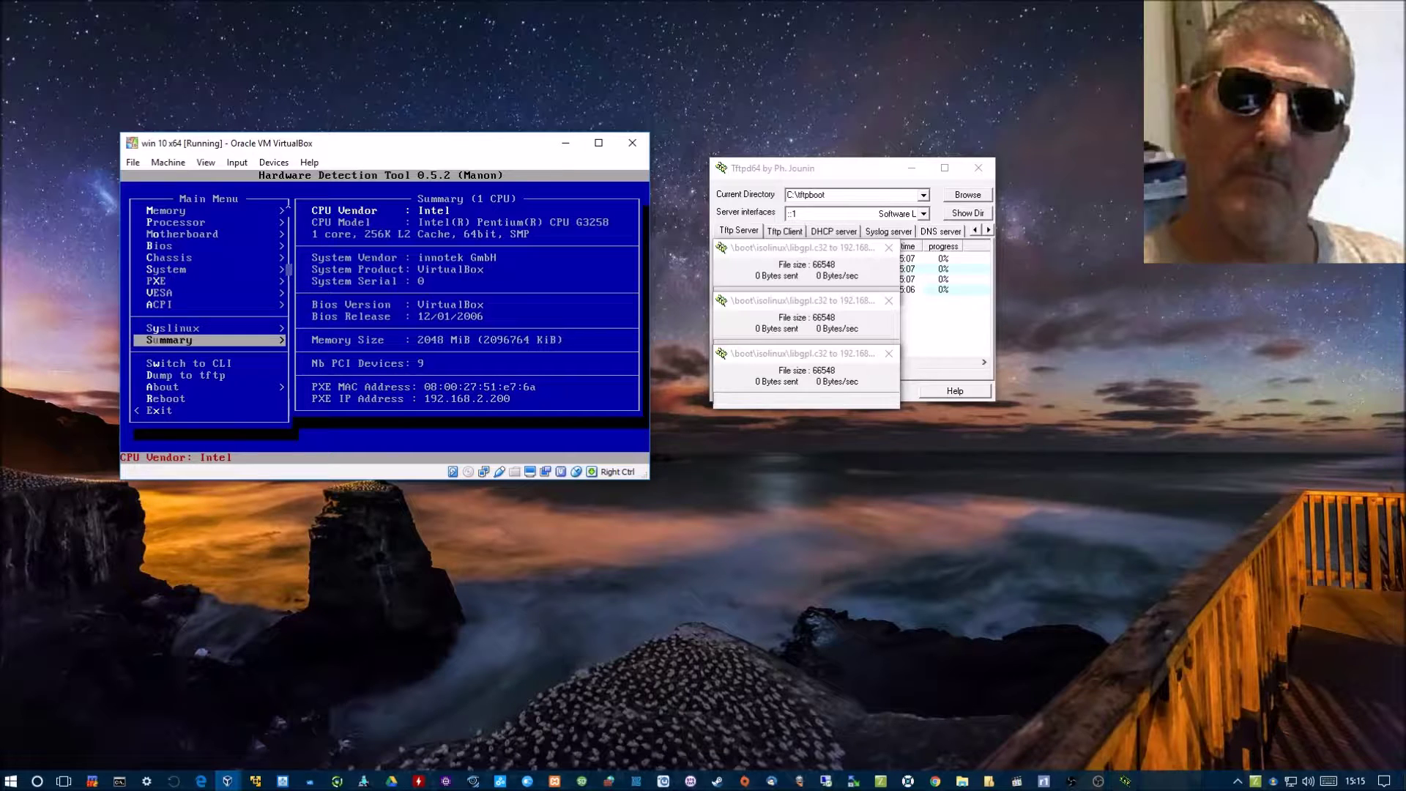
key("Down")
key("Down")
key("Left")
- Reboot the virtual machine from the Hardware Detection Tool's main menu
key("Down")
key("Down")
key("Down")
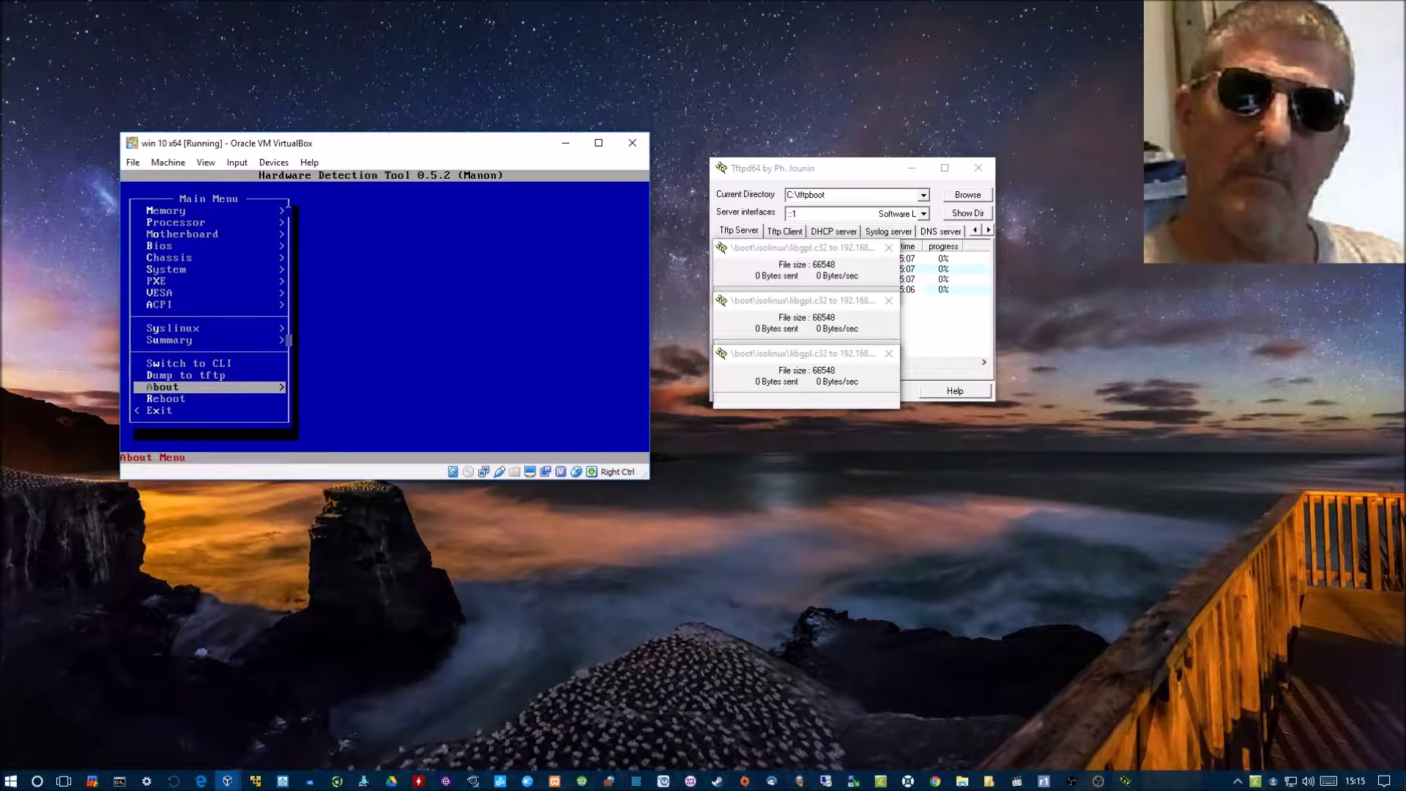
key("Down")
key("Return")
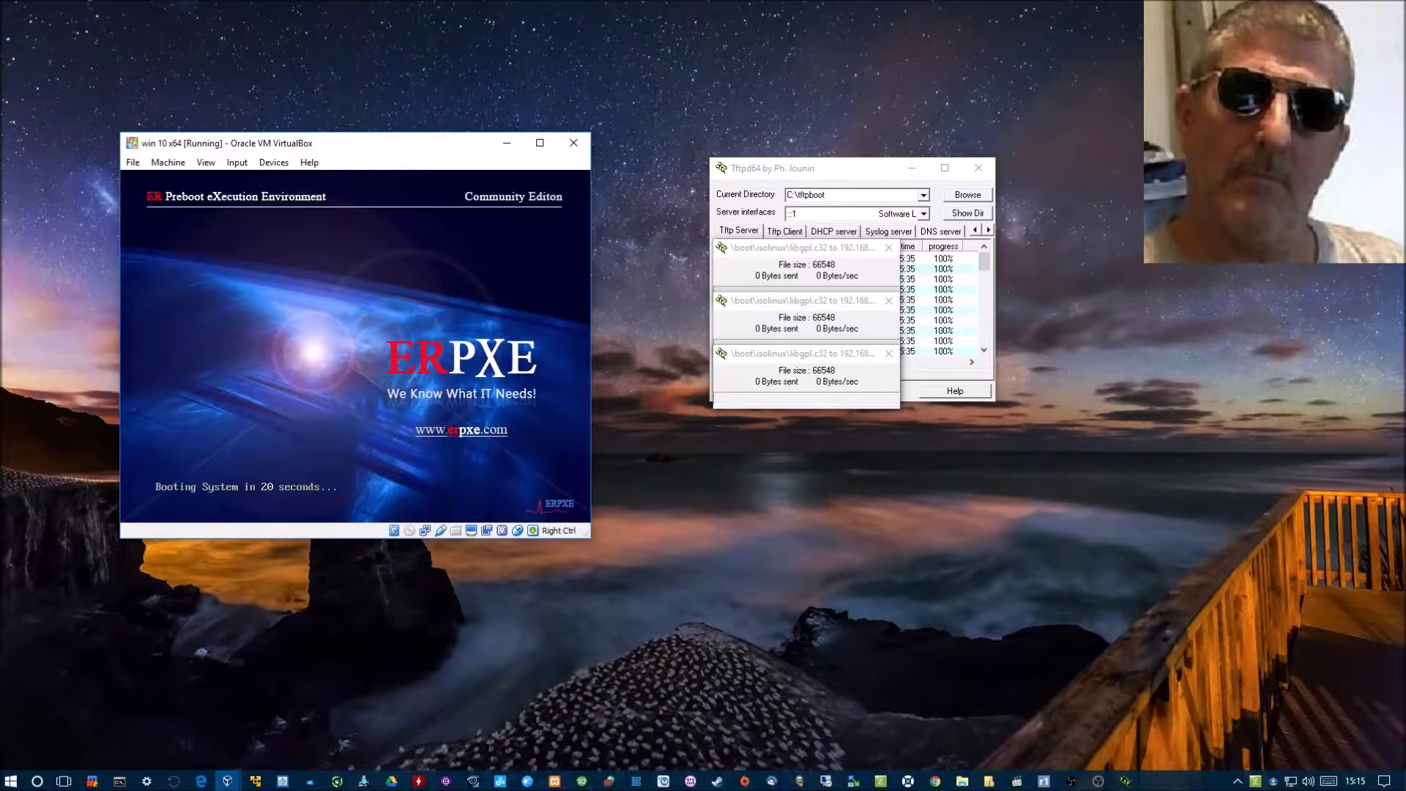
- Interrupt the boot countdown, look through the Select Boot Device options and leave that submenu
key("space")
key("Down")
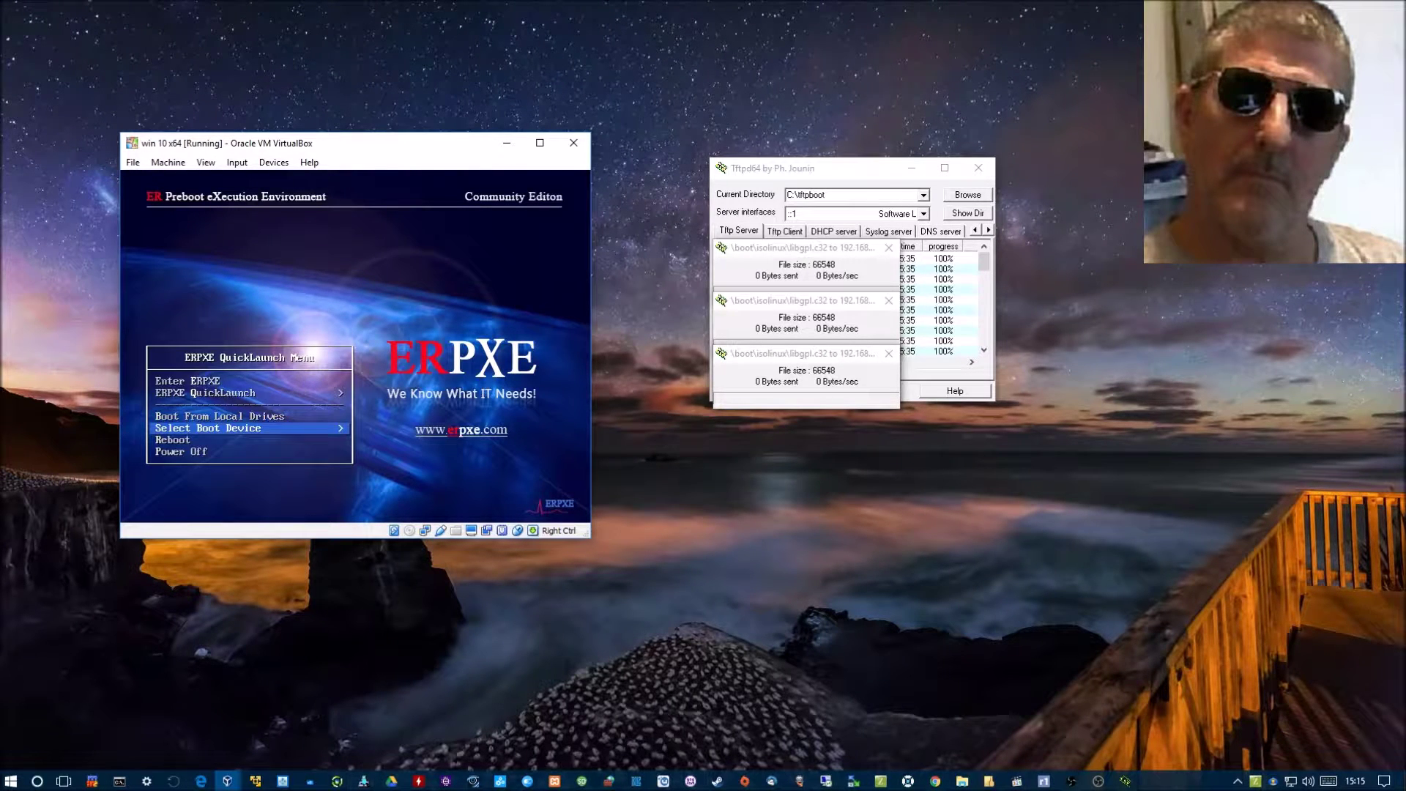
key("Return")
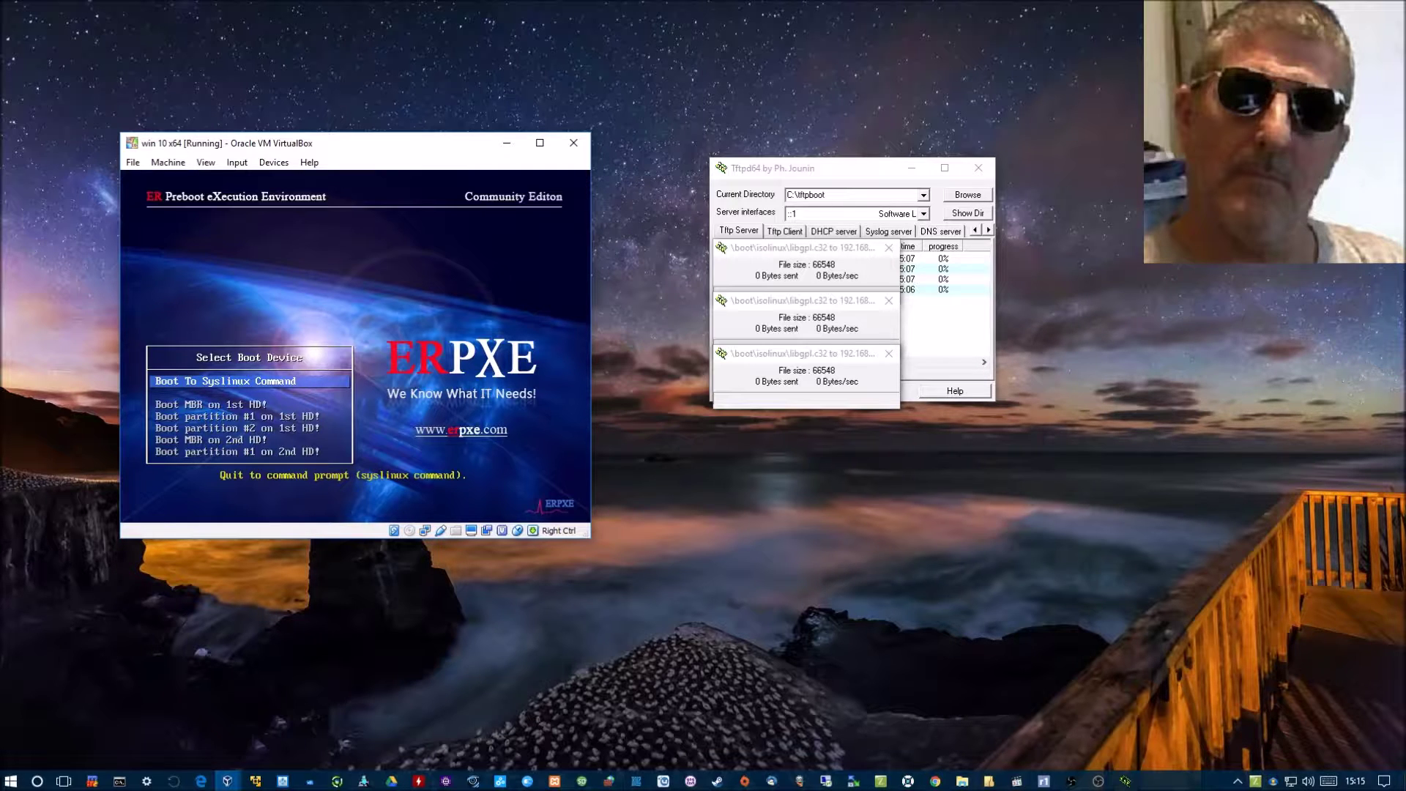
key("Escape")
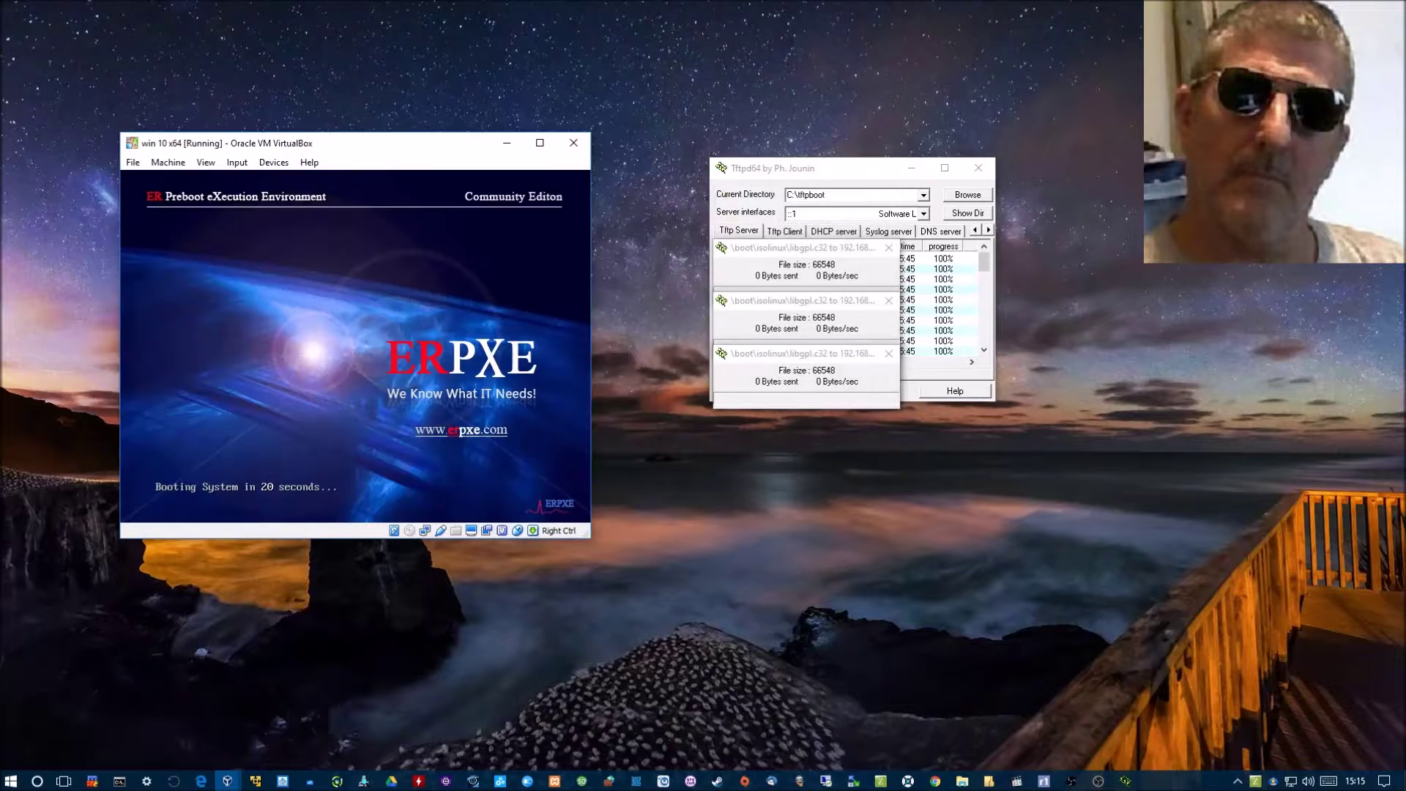
- Interrupt the boot countdown and launch Memtest86 from the Memory Tests of ERPXE QuickLaunch
key("Escape")
key("Up")
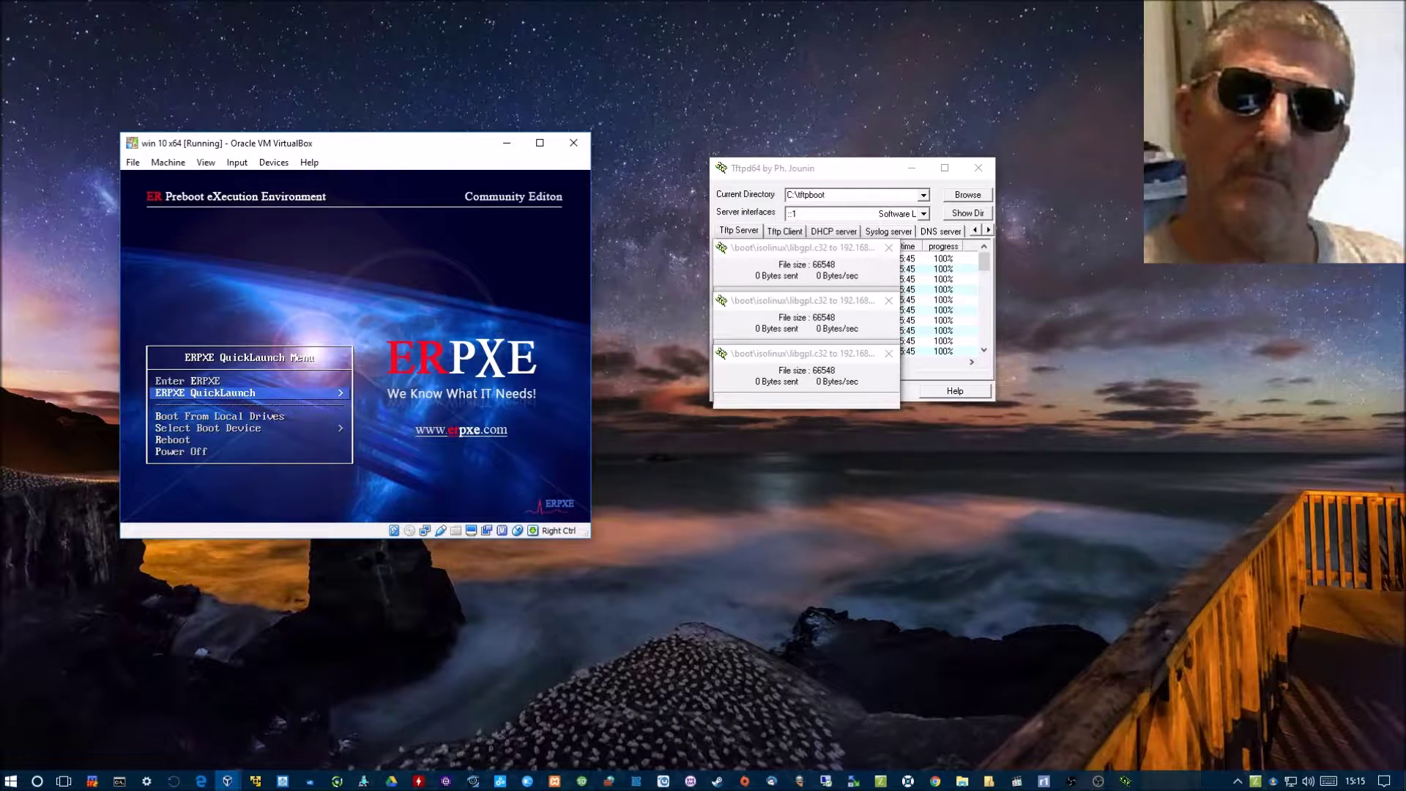
key("Return")
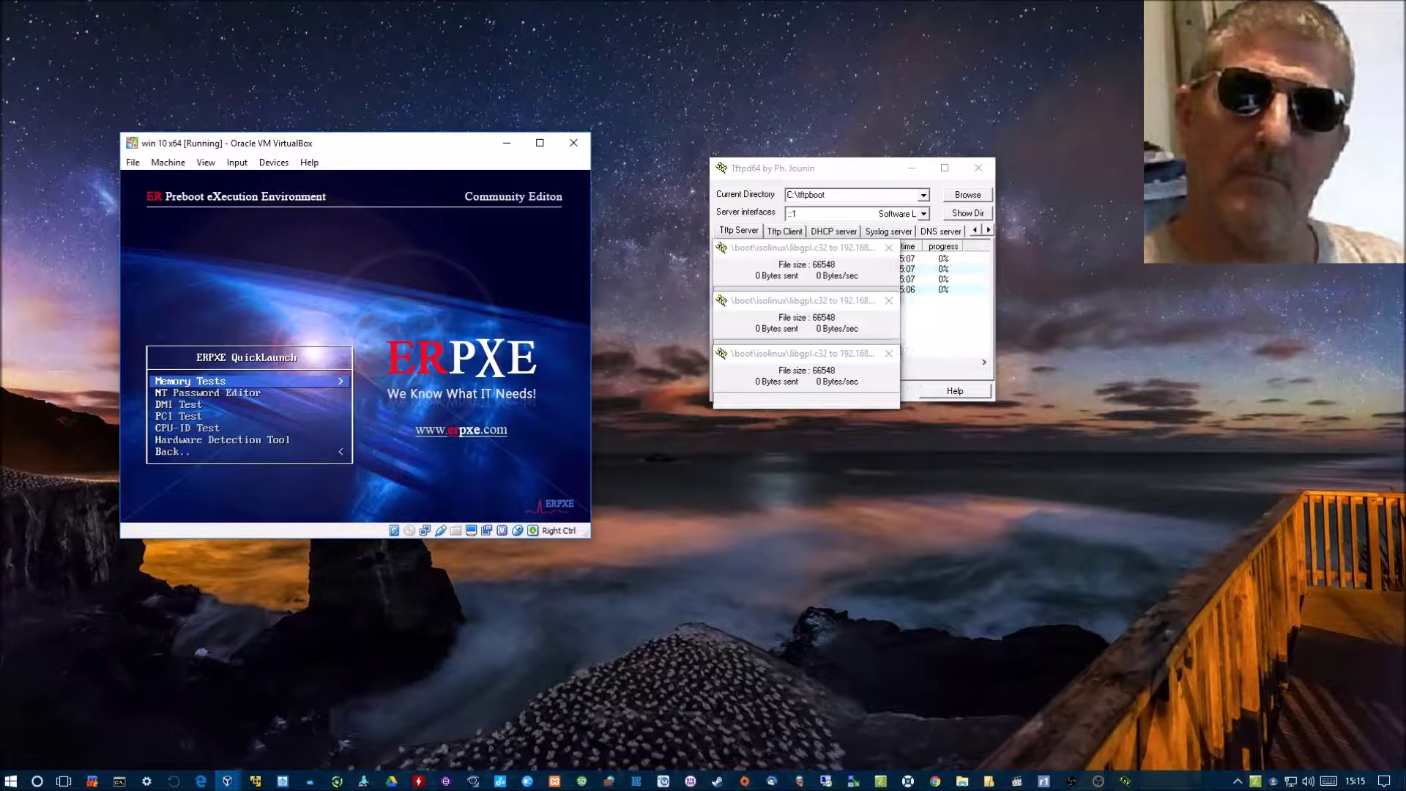
key("Return")
key("Return")
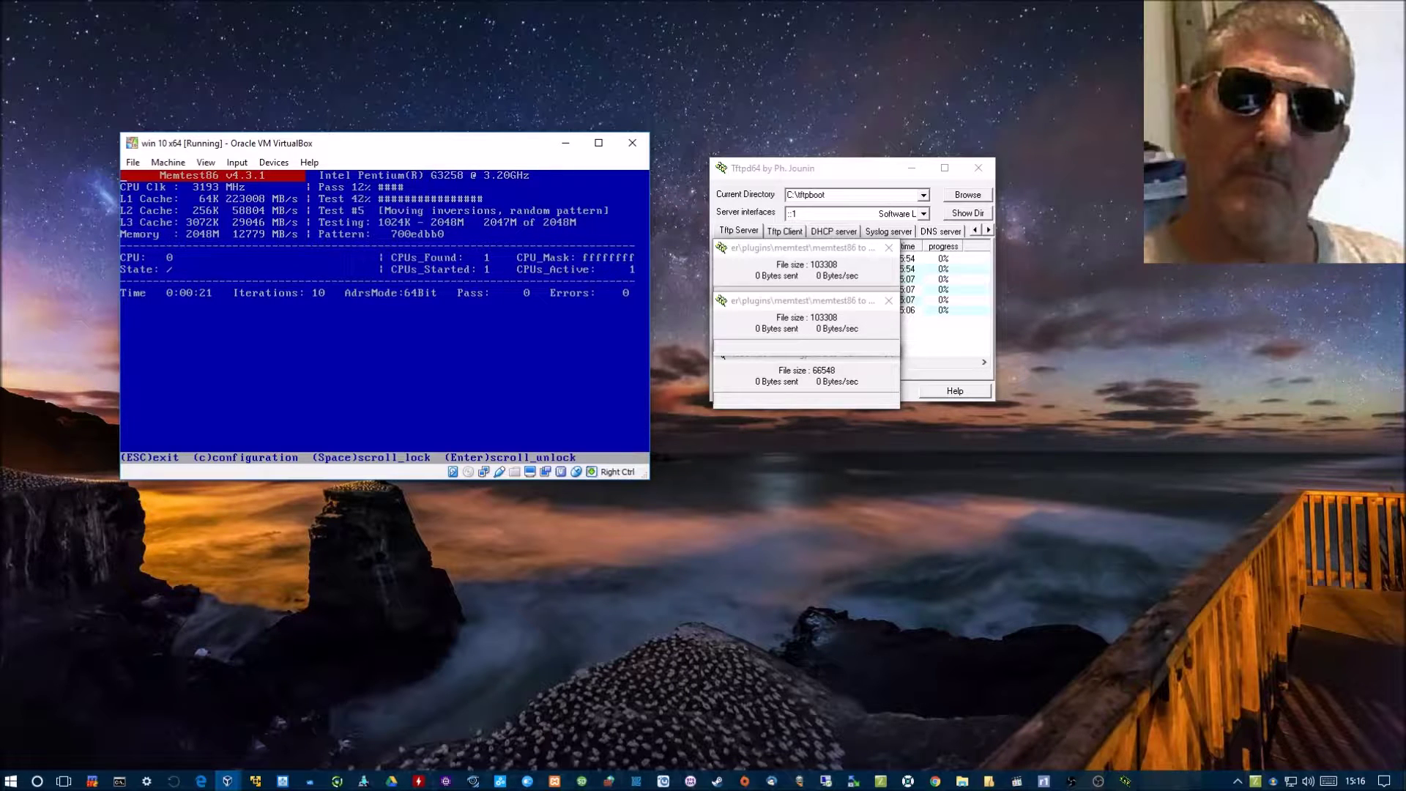
- Try an ACPI shutdown of the virtual machine, dismiss the notice and power off the machine instead
left_click(167, 163)
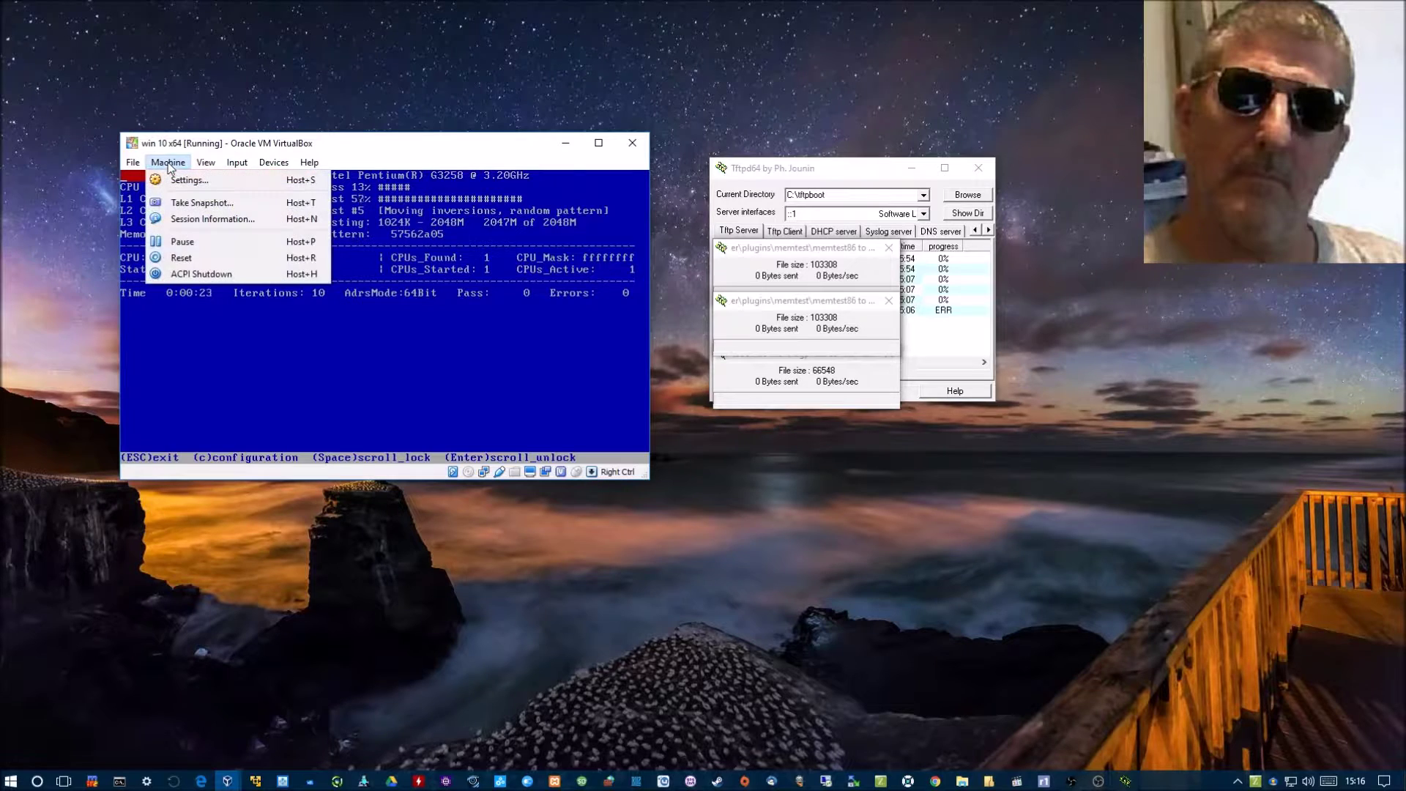
left_click(216, 276)
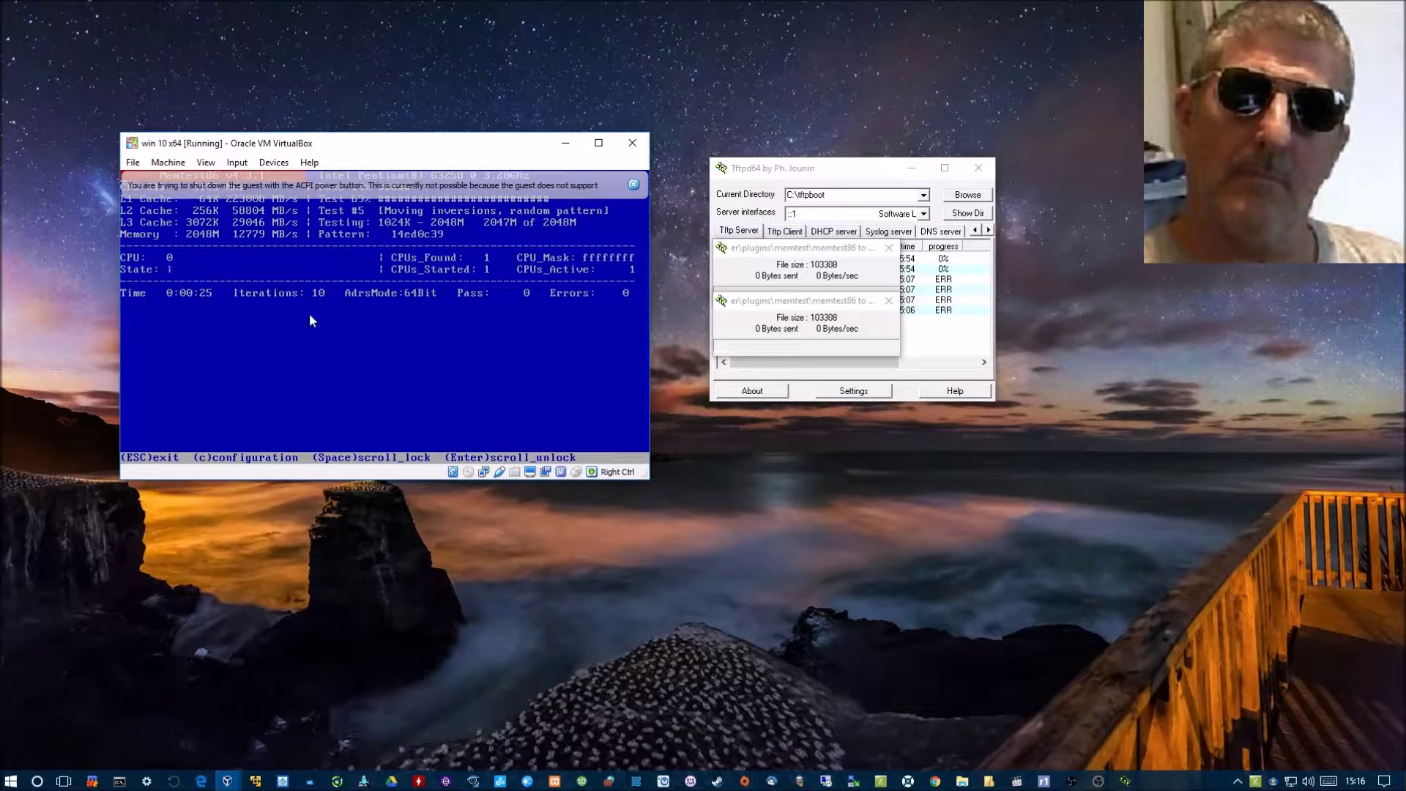
left_click(634, 185)
left_click(632, 143)
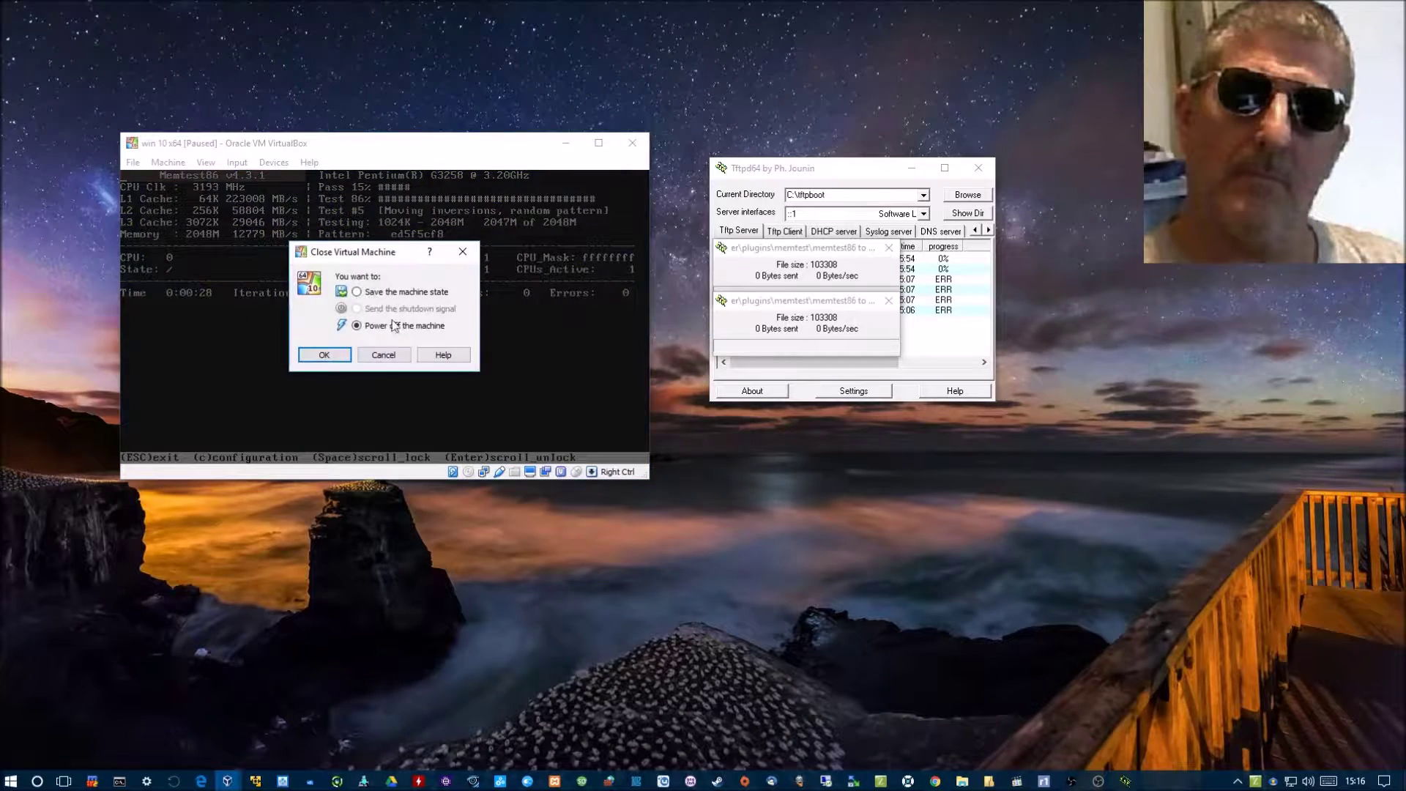
left_click(323, 355)
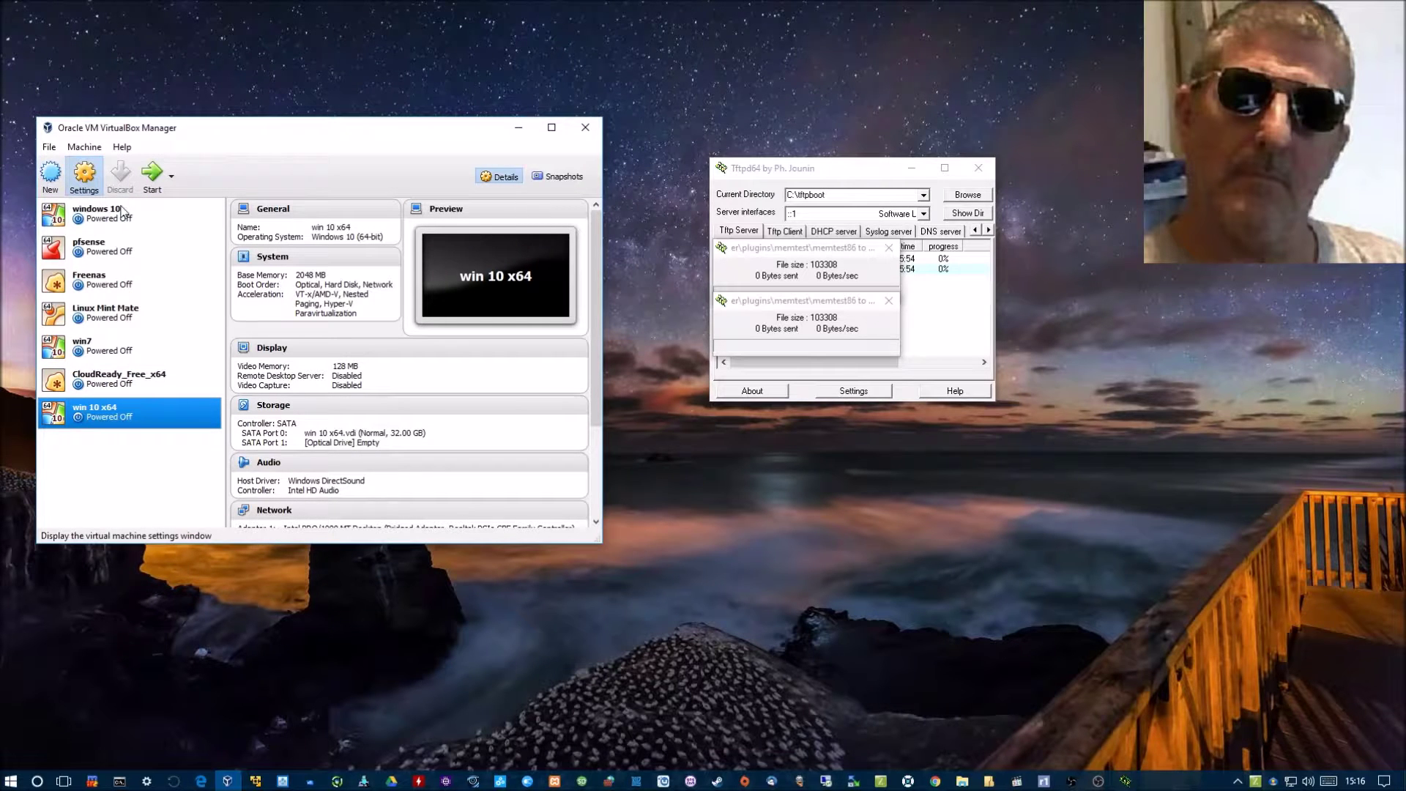
- Review the boot order and the network adapter in the win 10 x64 settings, then cancel the dialog
left_click(84, 175)
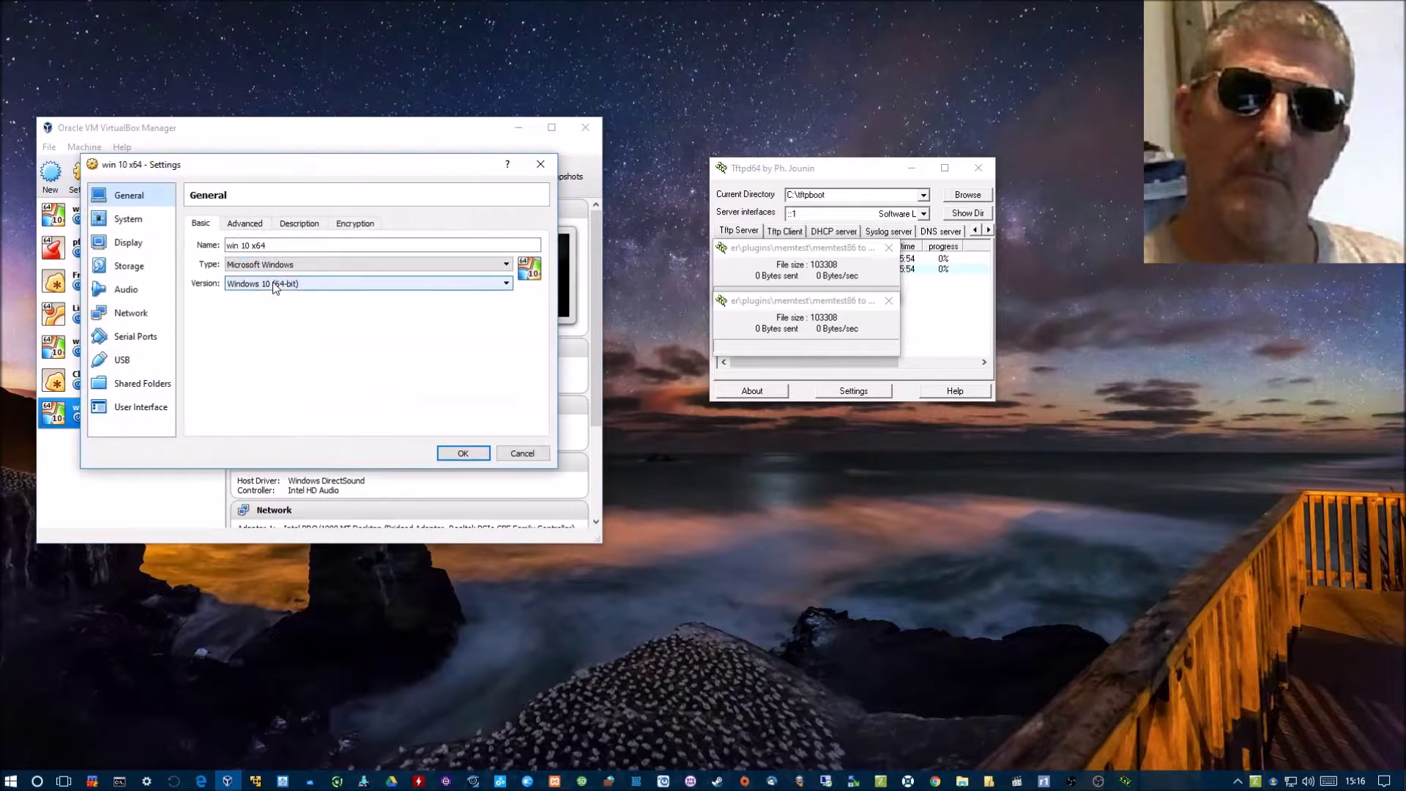
left_click(139, 223)
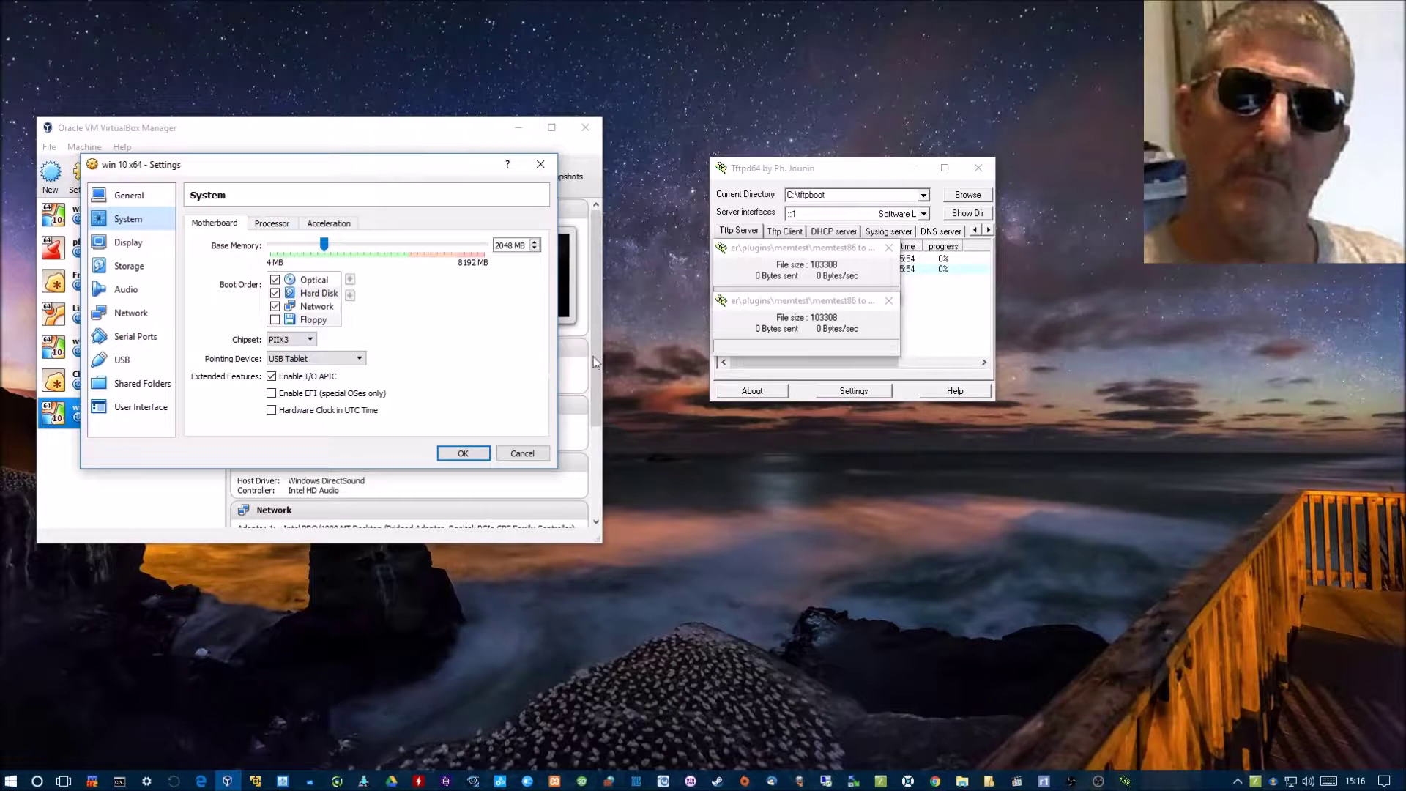
left_click(314, 307)
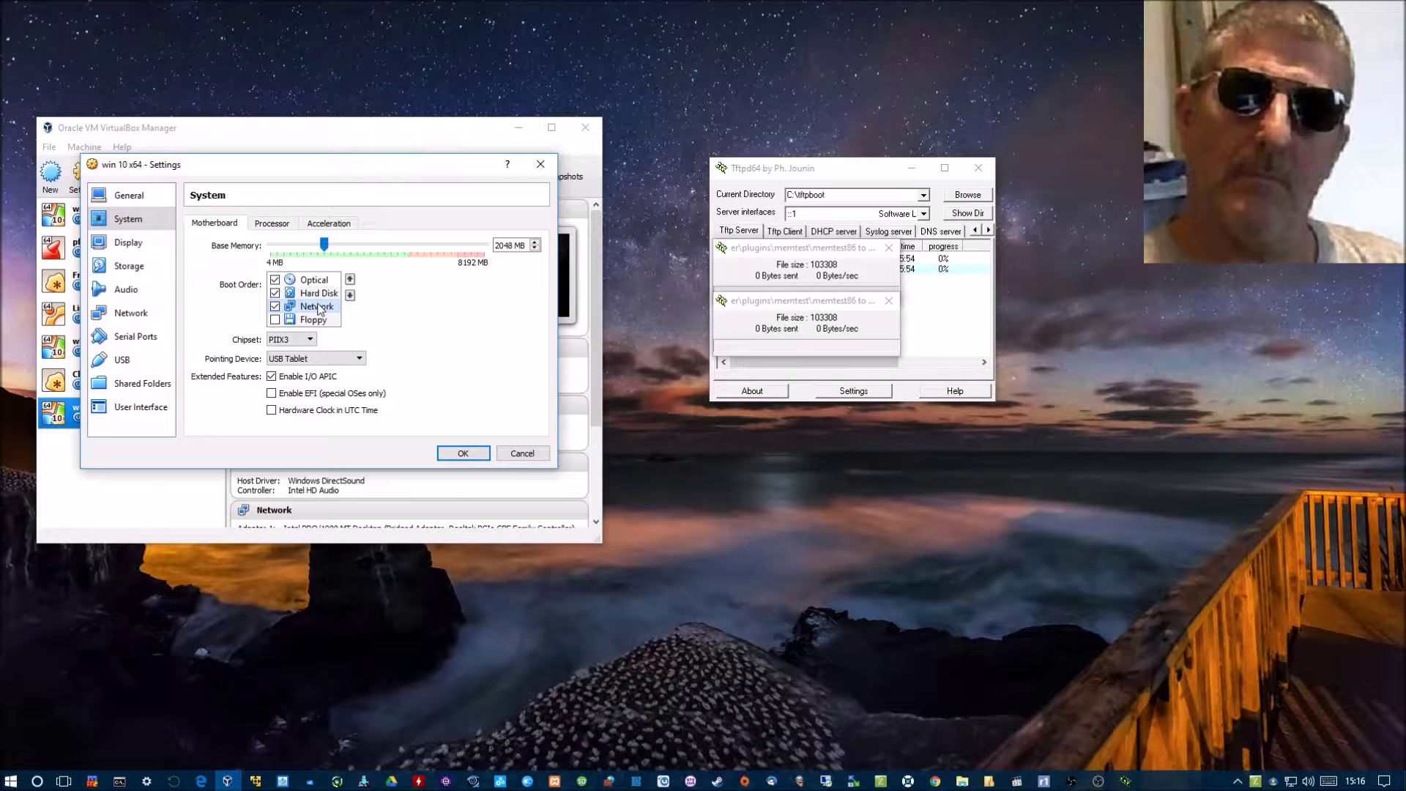
left_click(147, 317)
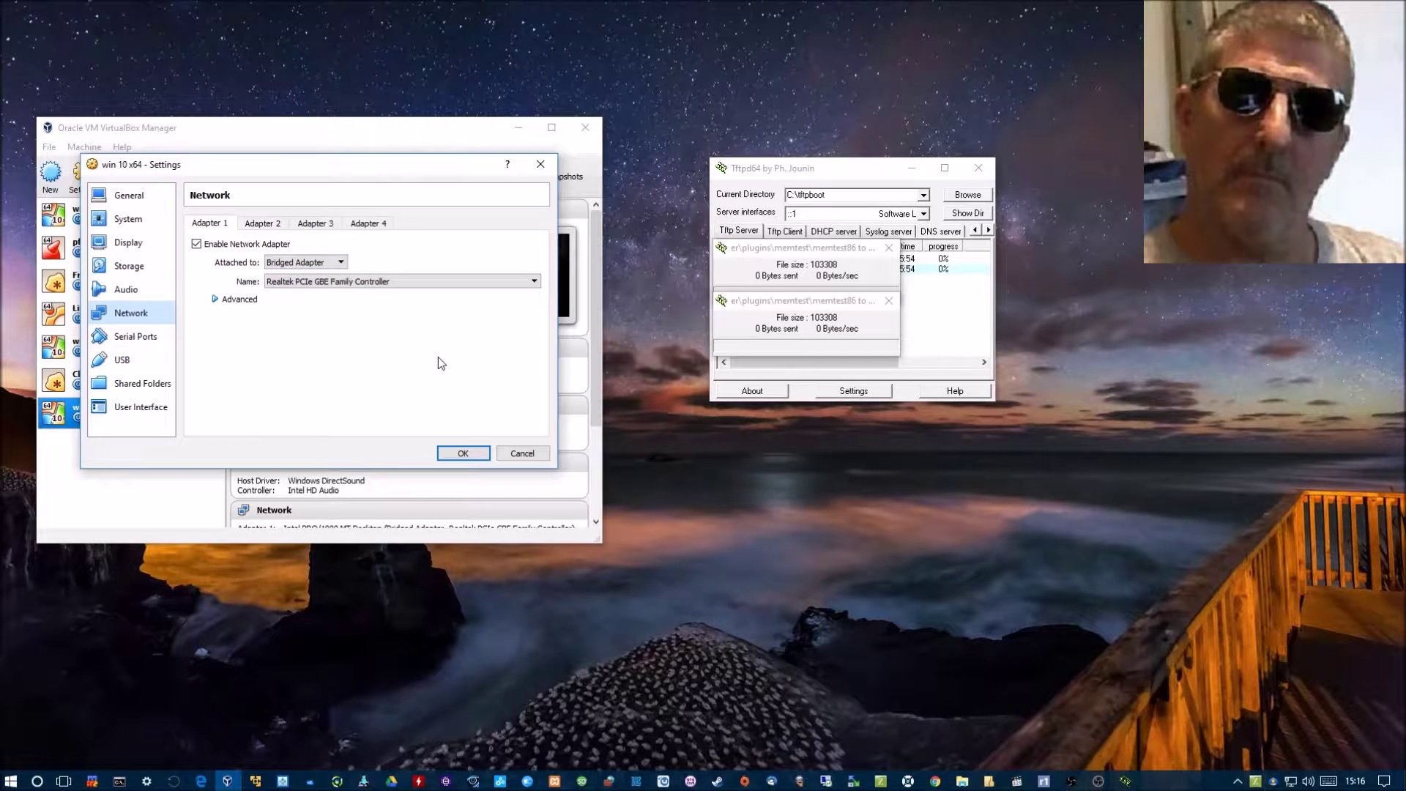
left_click(524, 453)
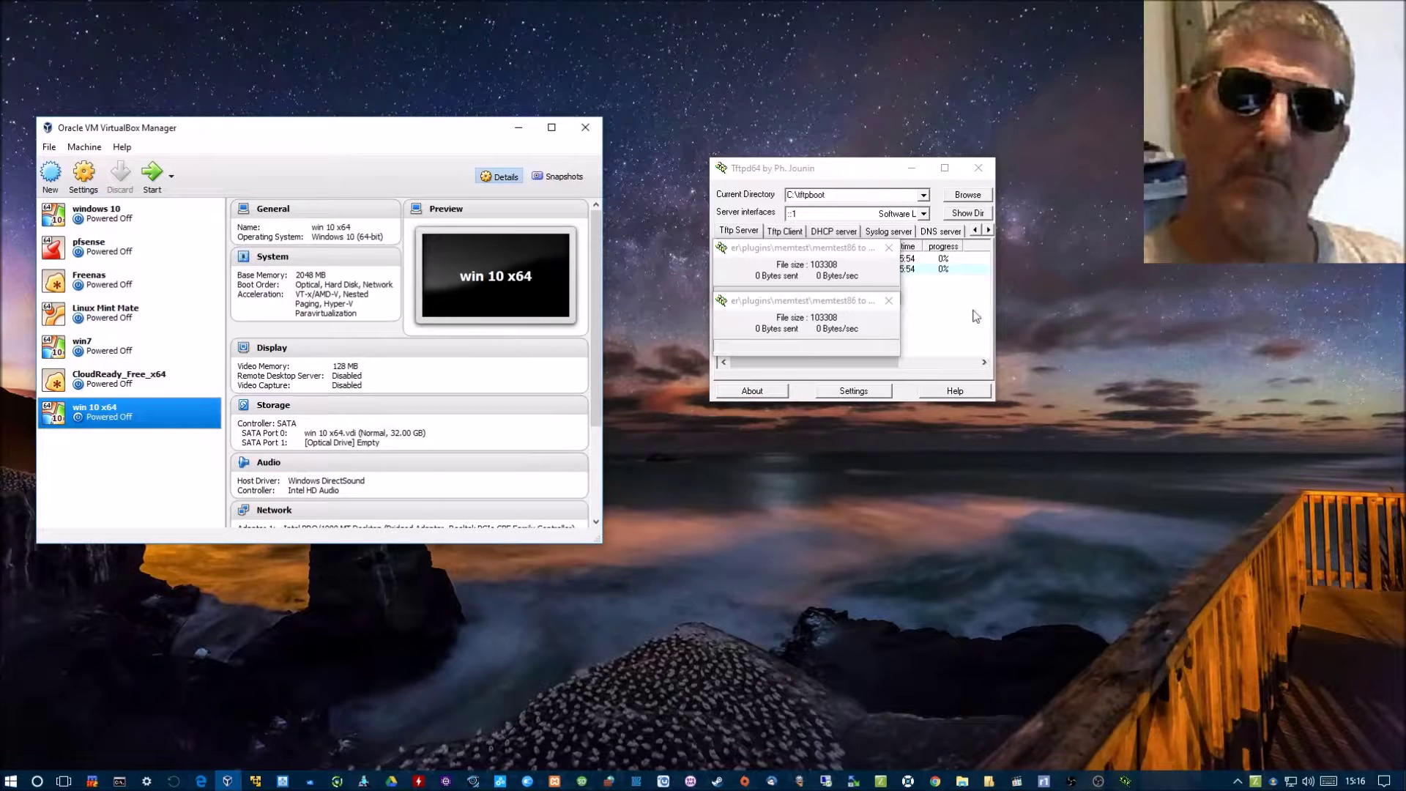
- Close Tftpd64, cancelling its current transfer, and shift the VirtualBox Manager window slightly
left_click(980, 170)
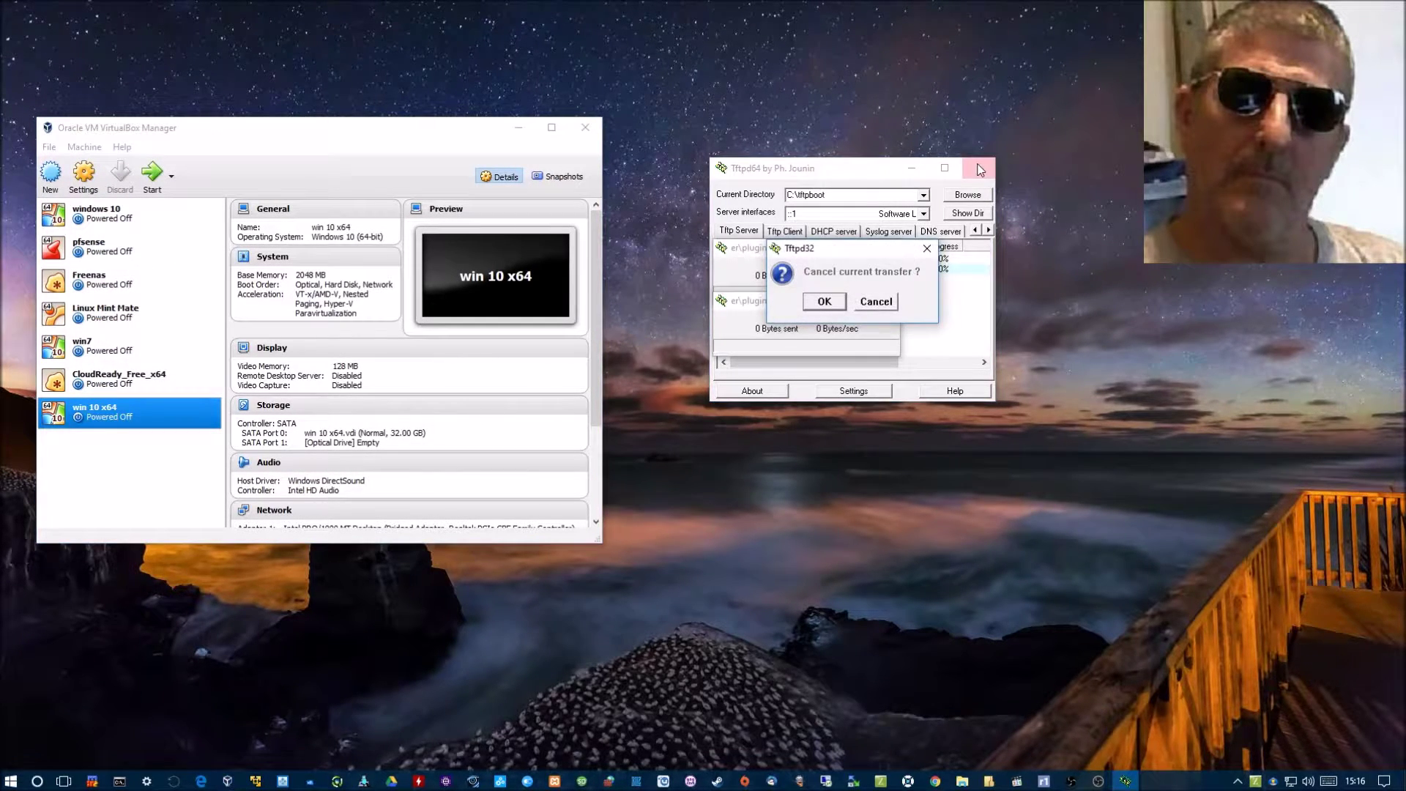
left_click(818, 303)
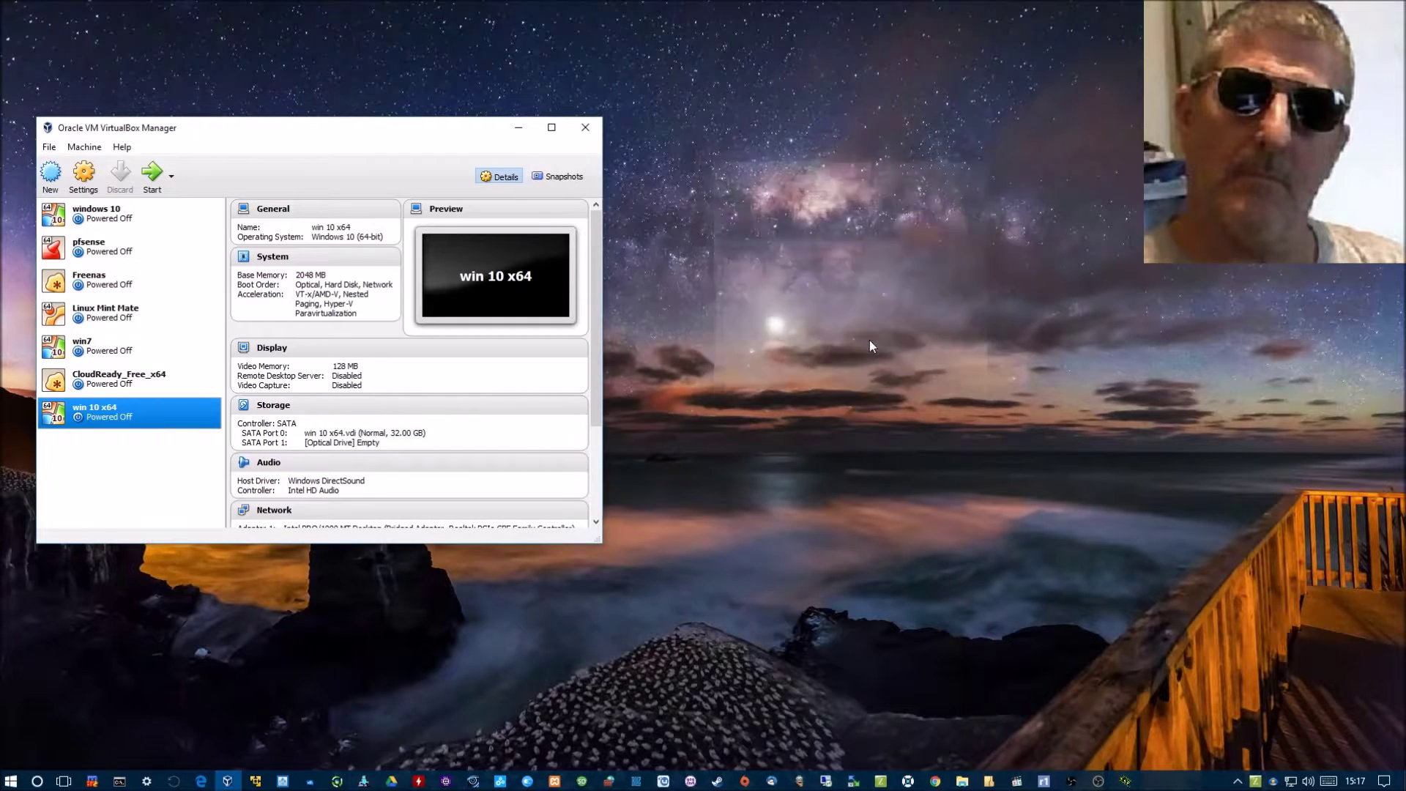
left_click_drag(456, 128, 479, 153)
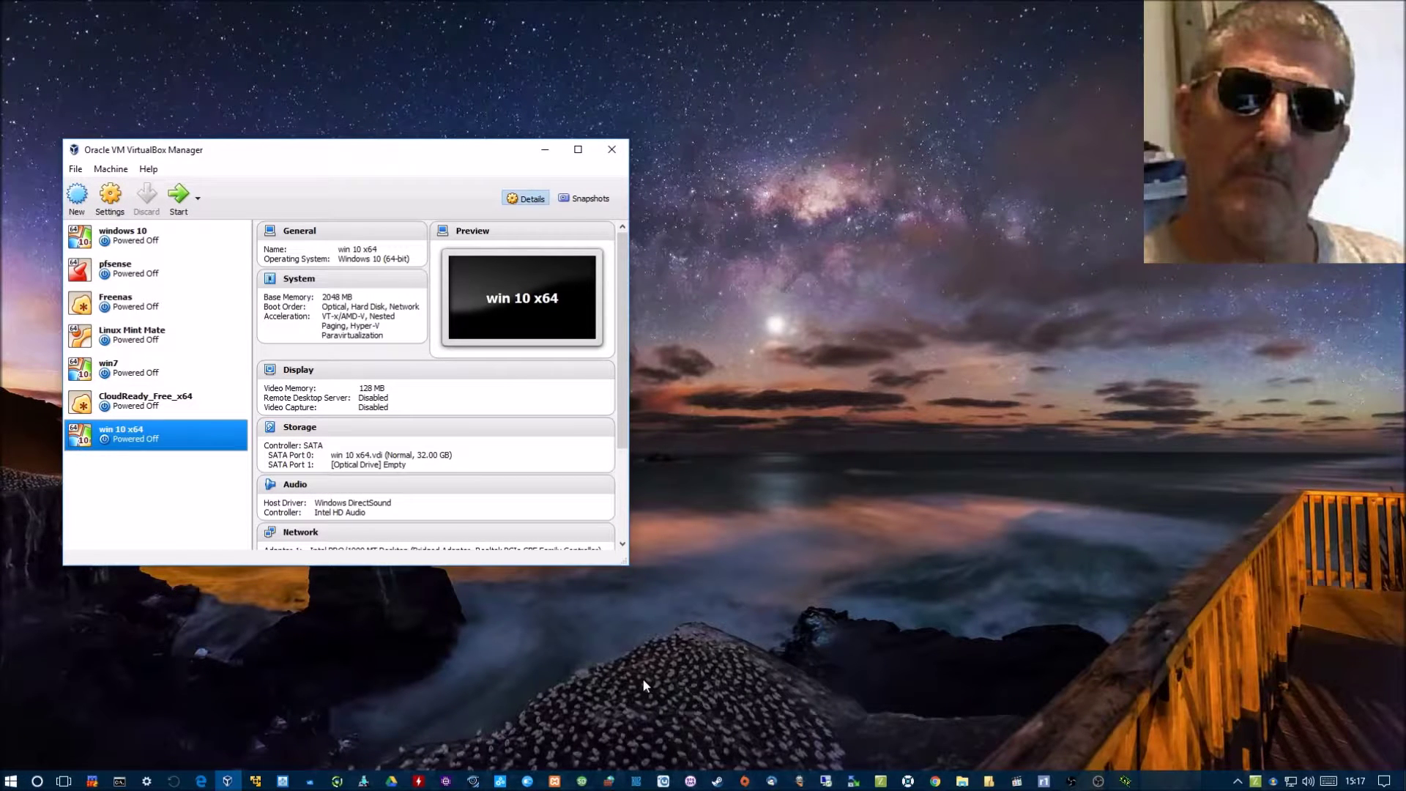
- Switch to Open Broadcaster Software and turn off the Monitor Capture source of the Multiple scene
left_click(1073, 782)
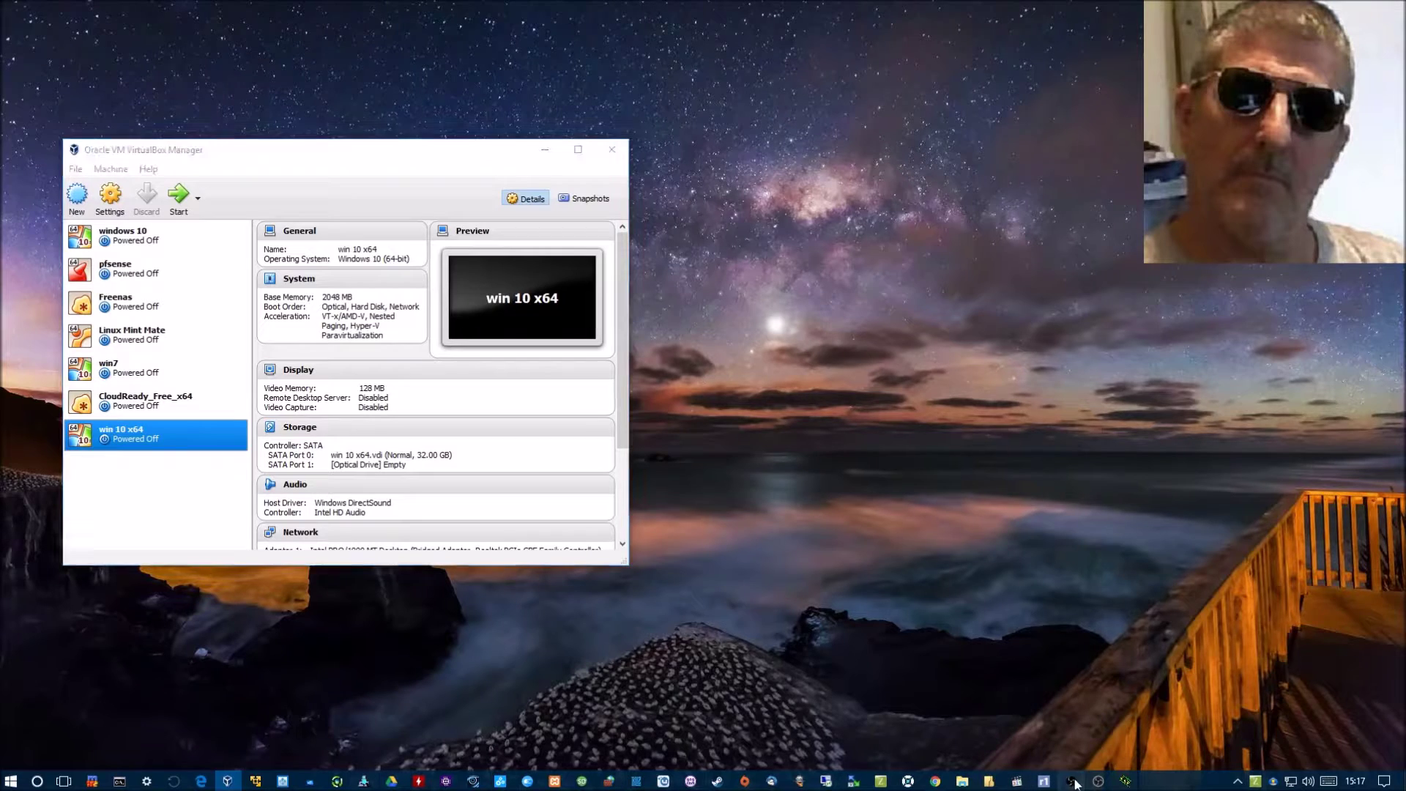
left_click(945, 634)
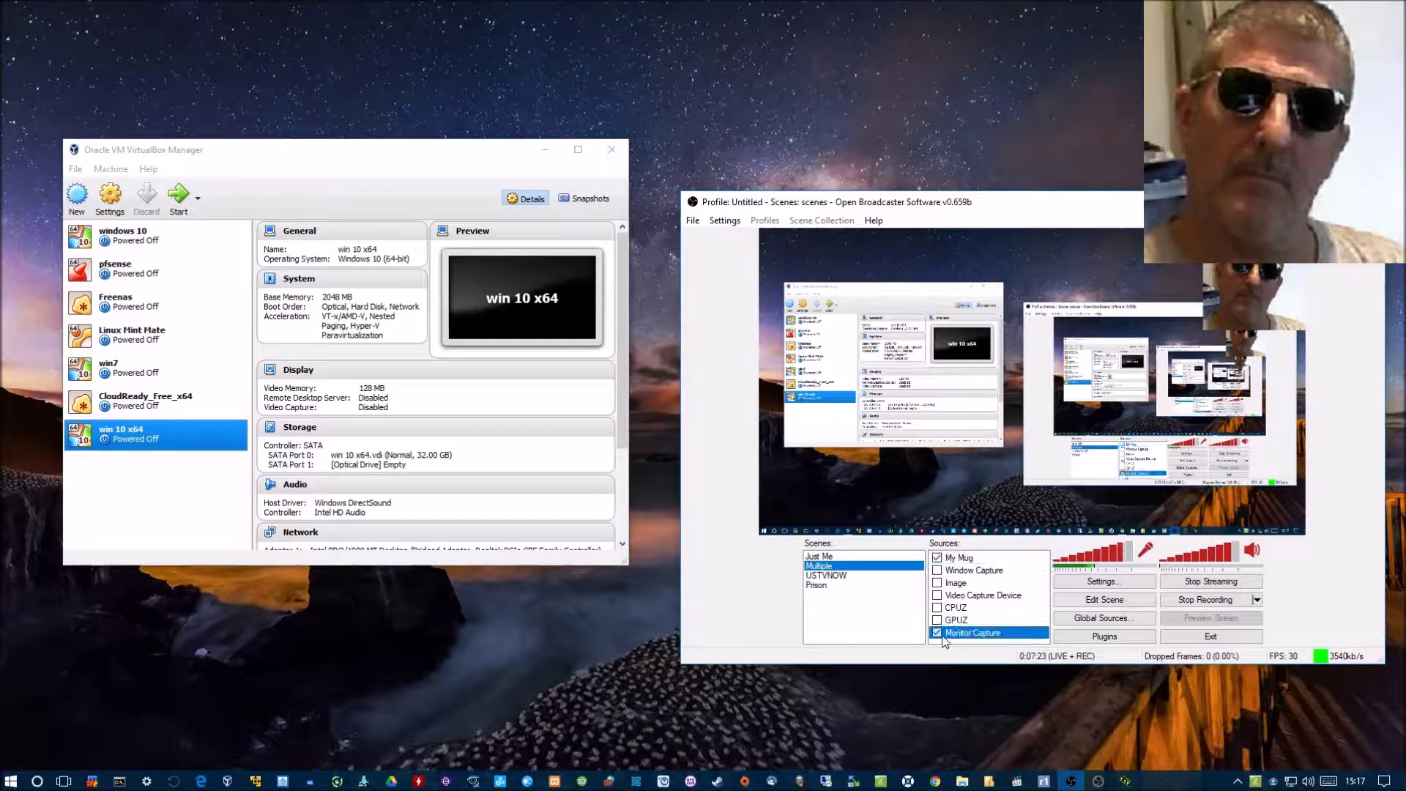
left_click(936, 632)
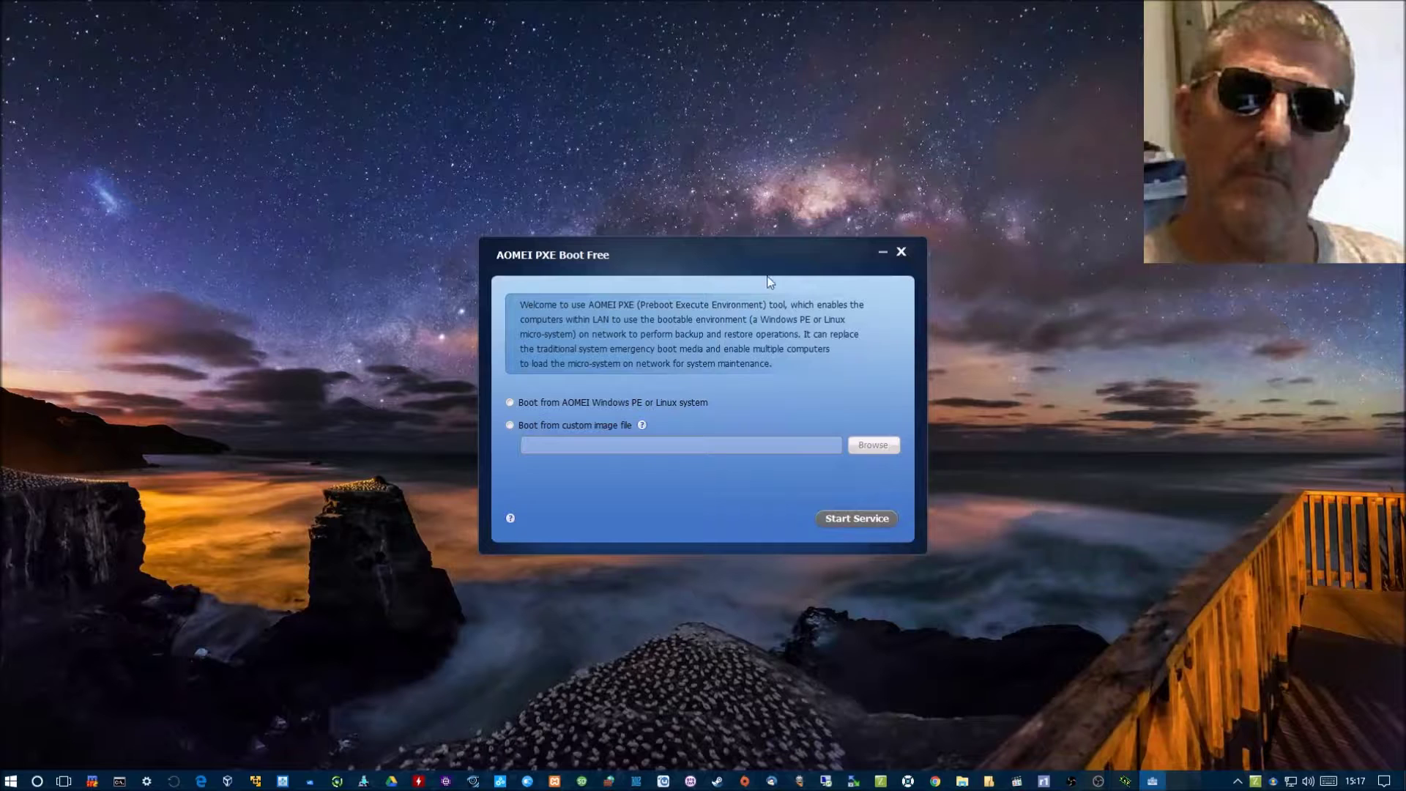
- Move AOMEI PXE Boot Free aside and set it to boot from the custom image linuxmint-18.1-mate-64bit.iso in E:\ISO
left_click_drag(695, 252, 1059, 134)
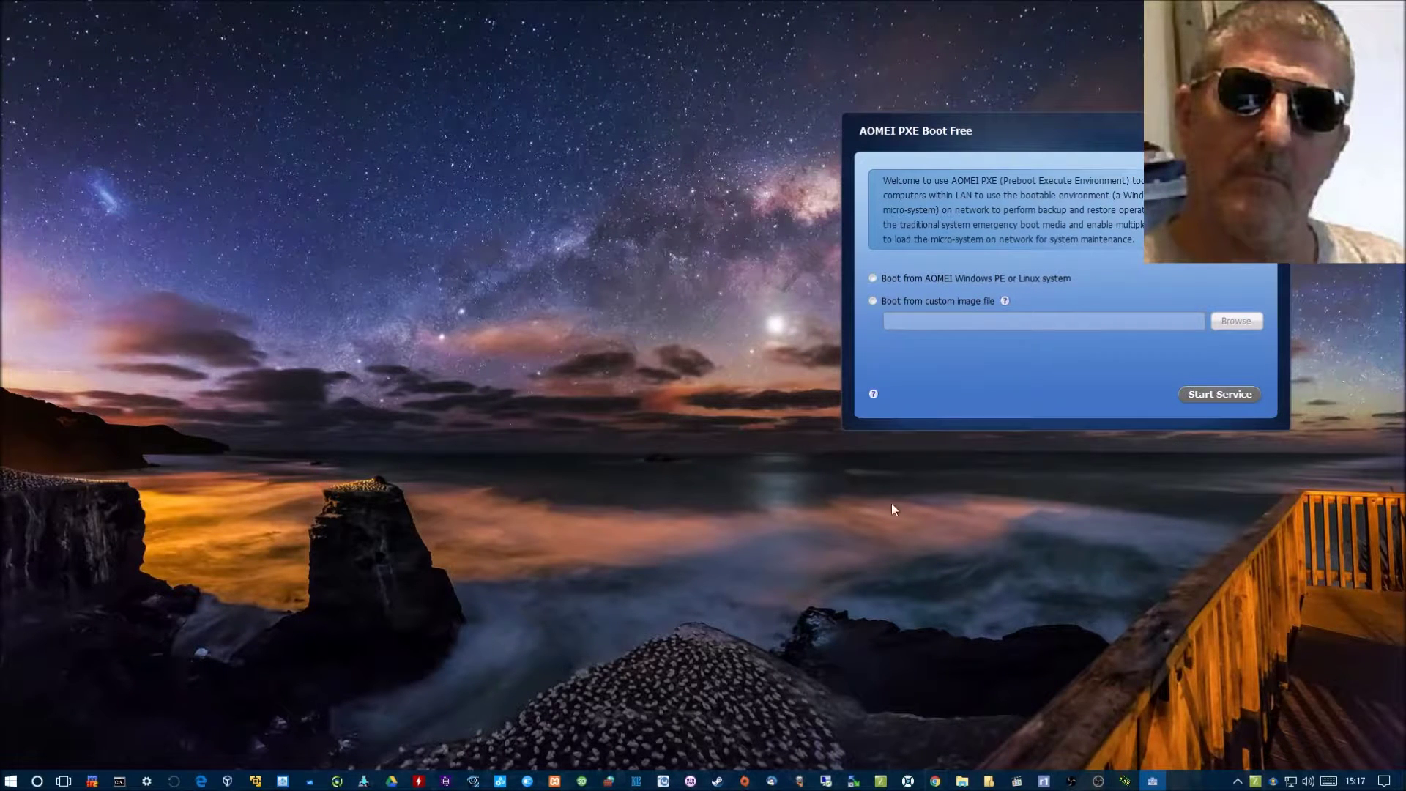
left_click(943, 302)
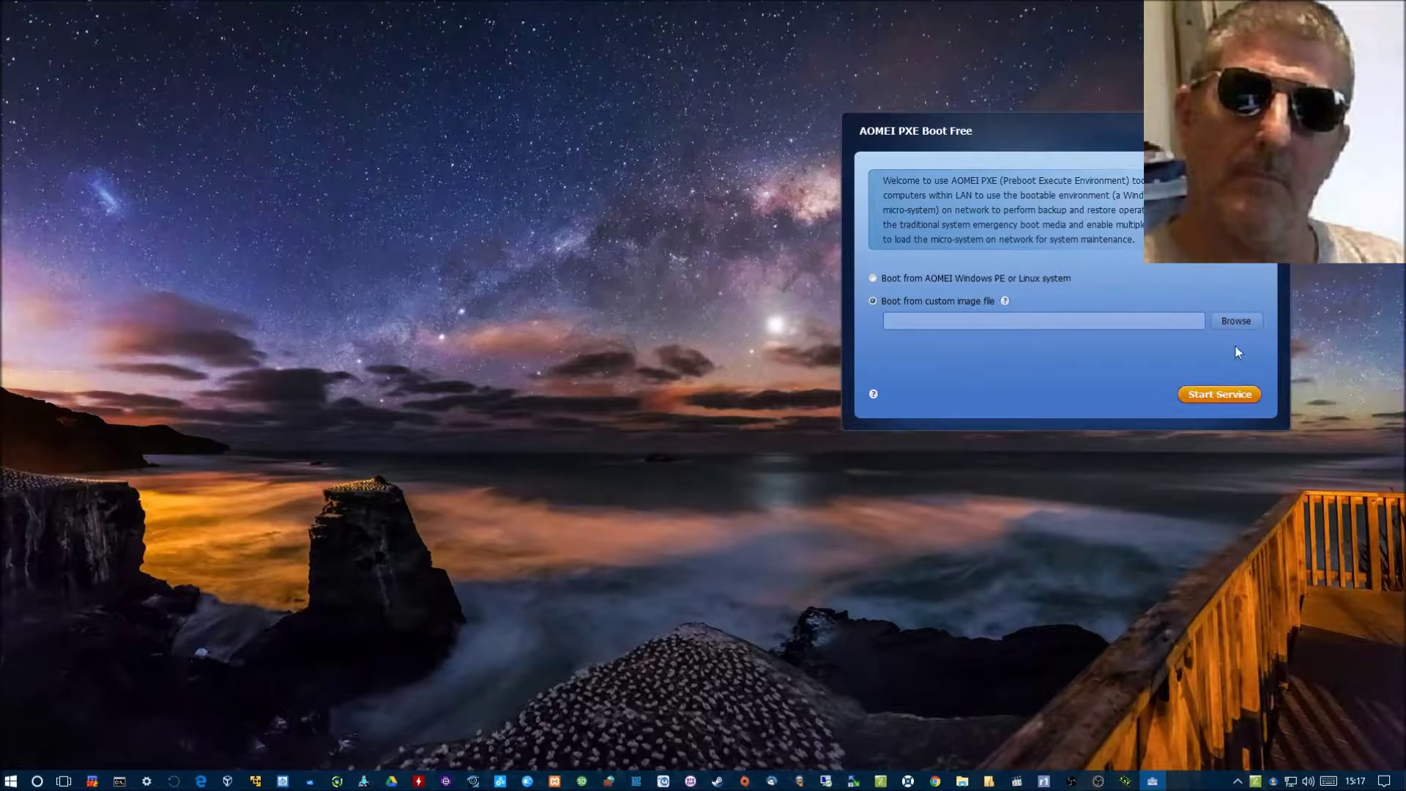
left_click(1237, 322)
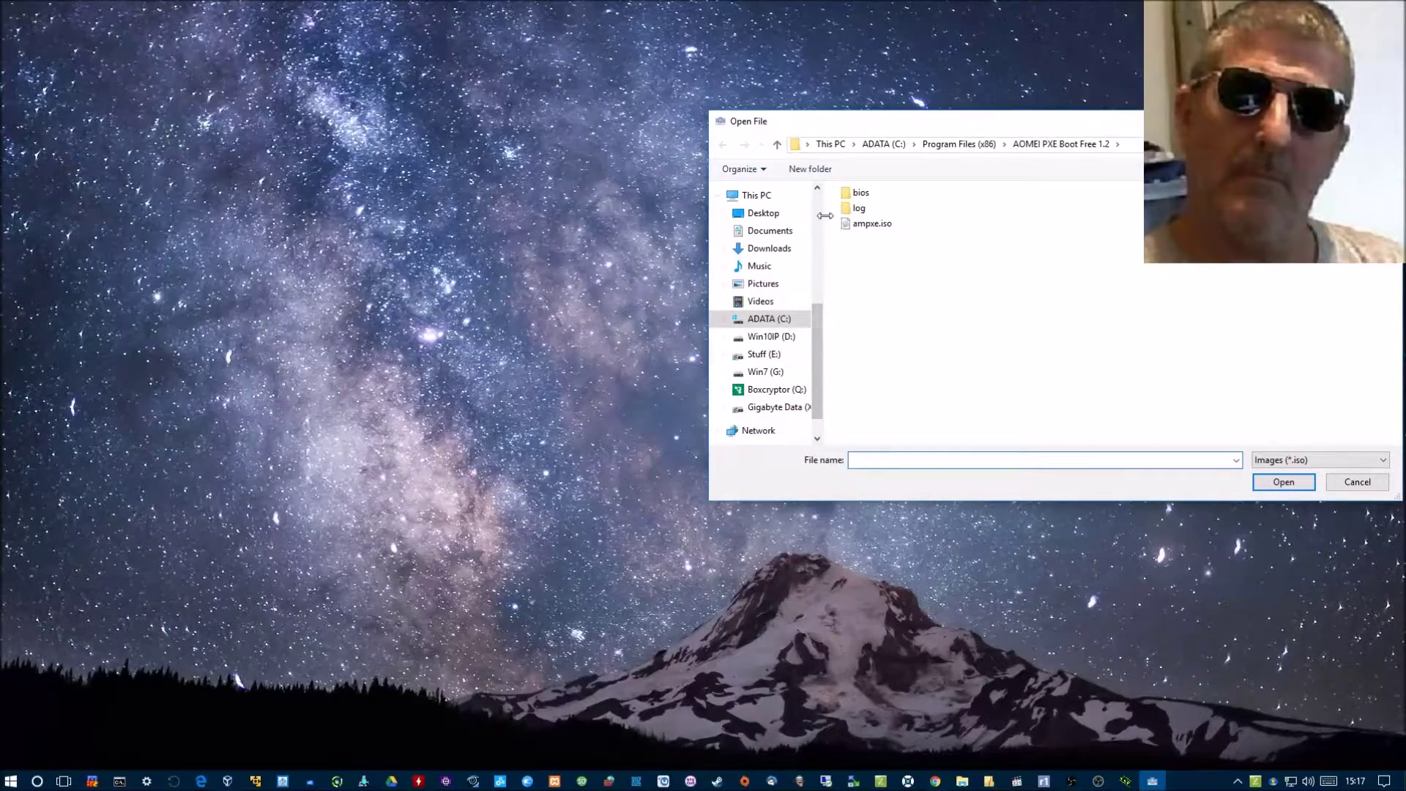
scroll(813, 234, "up", 3)
left_click(762, 395)
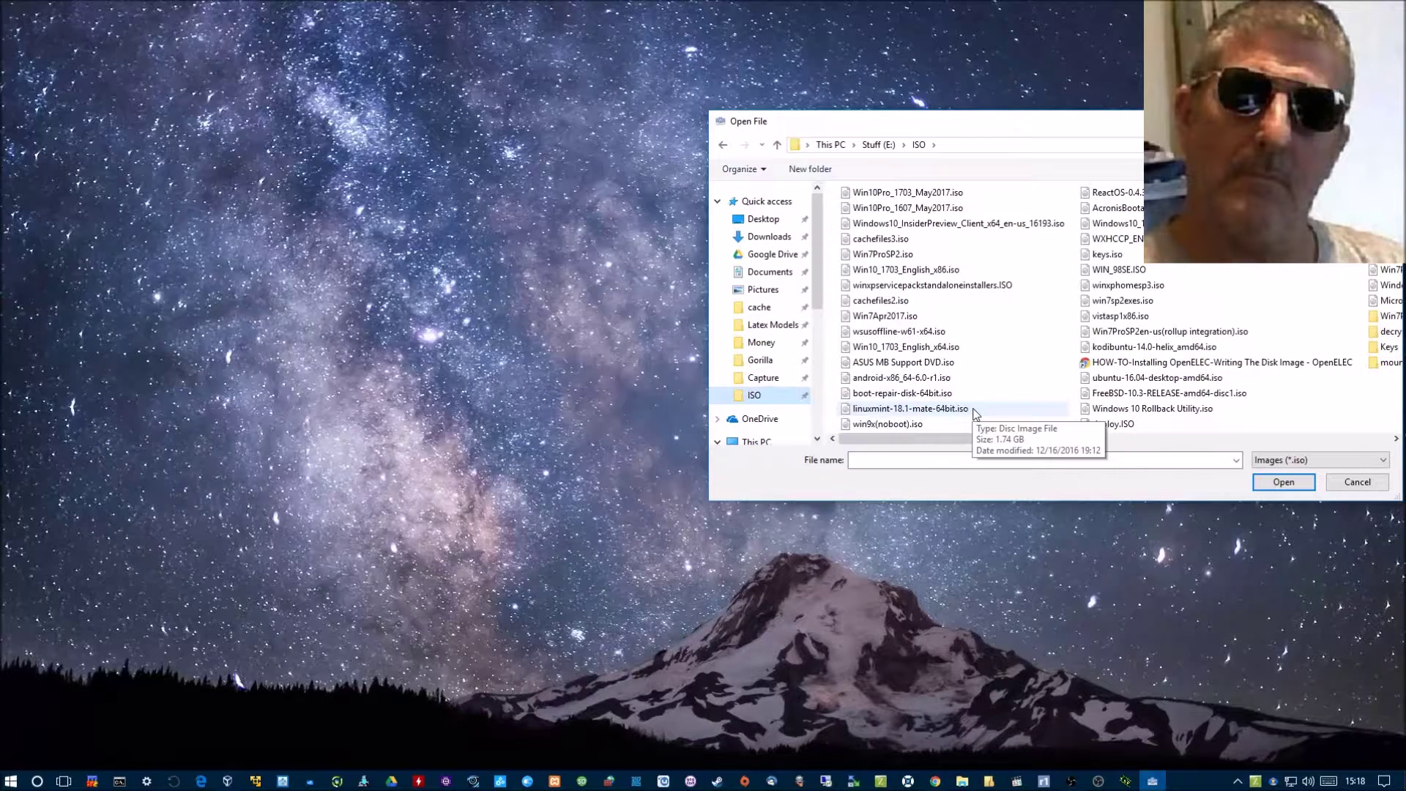
left_click(938, 409)
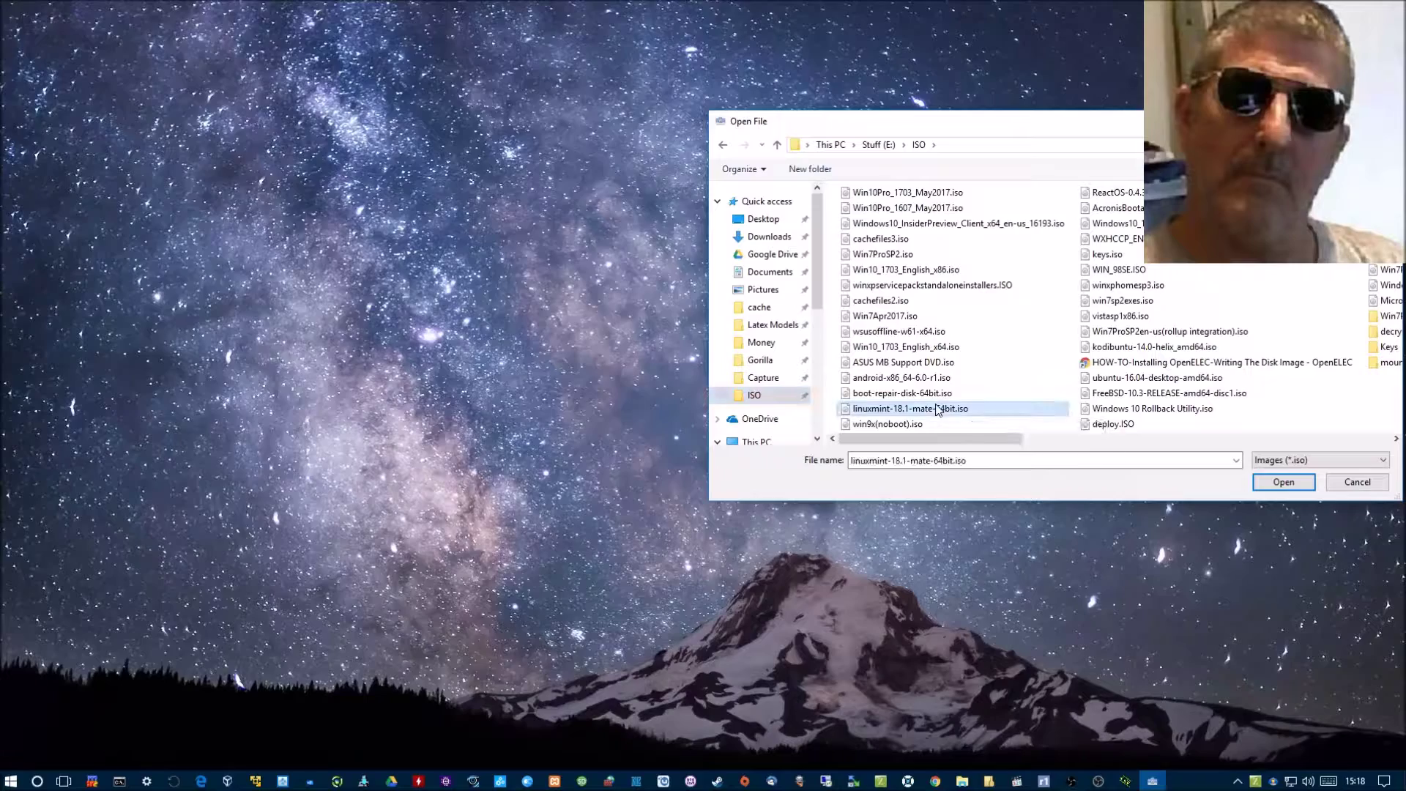
left_click(1282, 482)
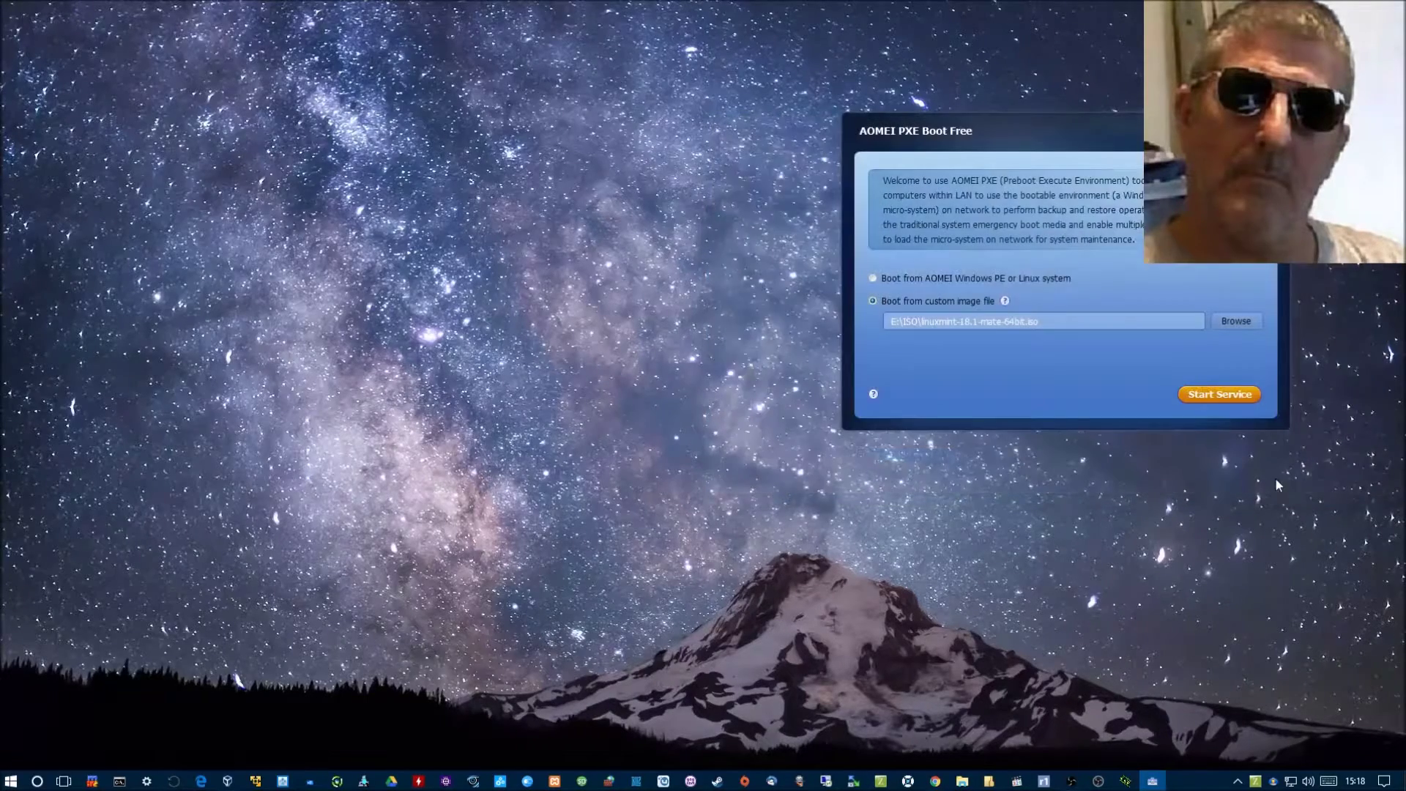
- Start the AOMEI PXE service, acknowledge the notice and network boot the win 10 x64 virtual machine in VirtualBox
left_click(1224, 394)
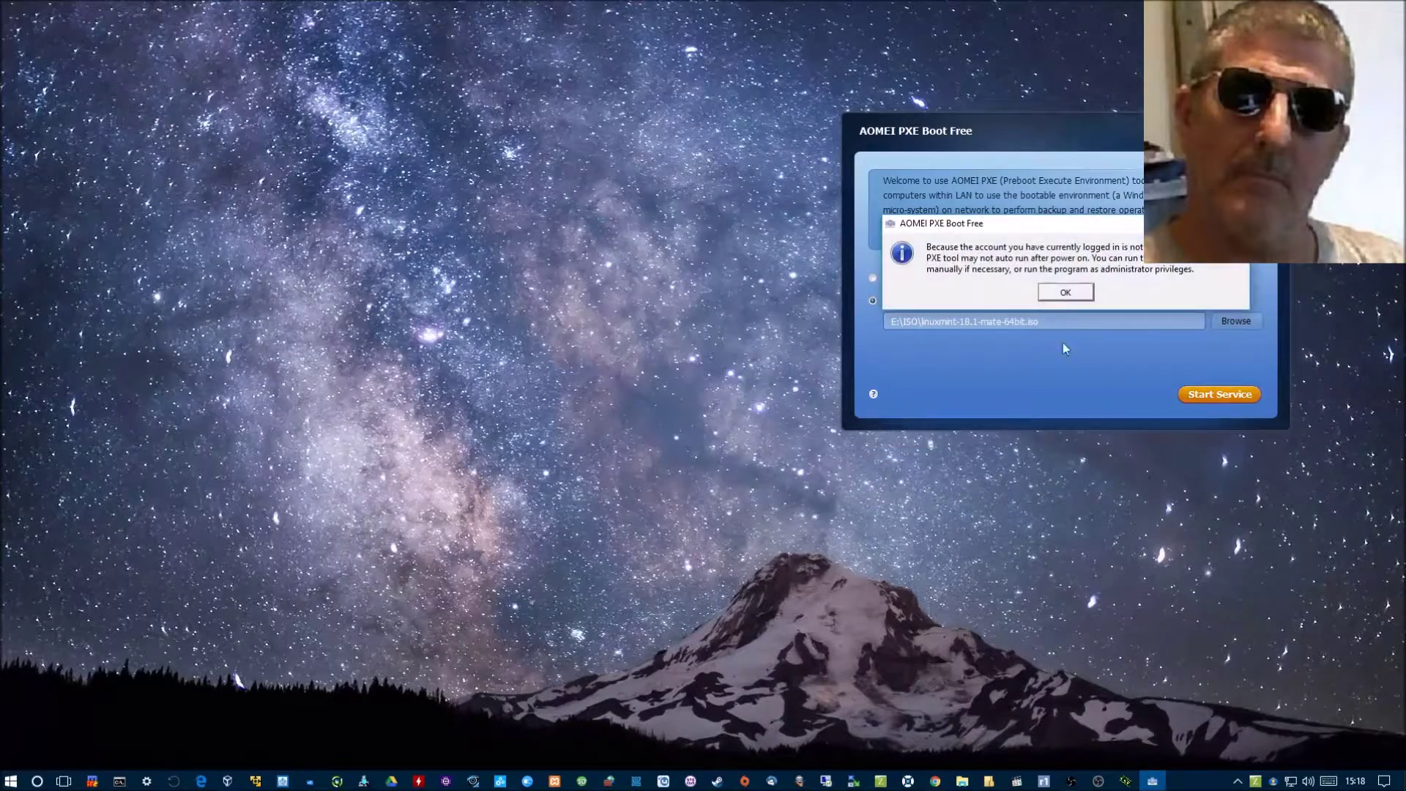
left_click(1065, 292)
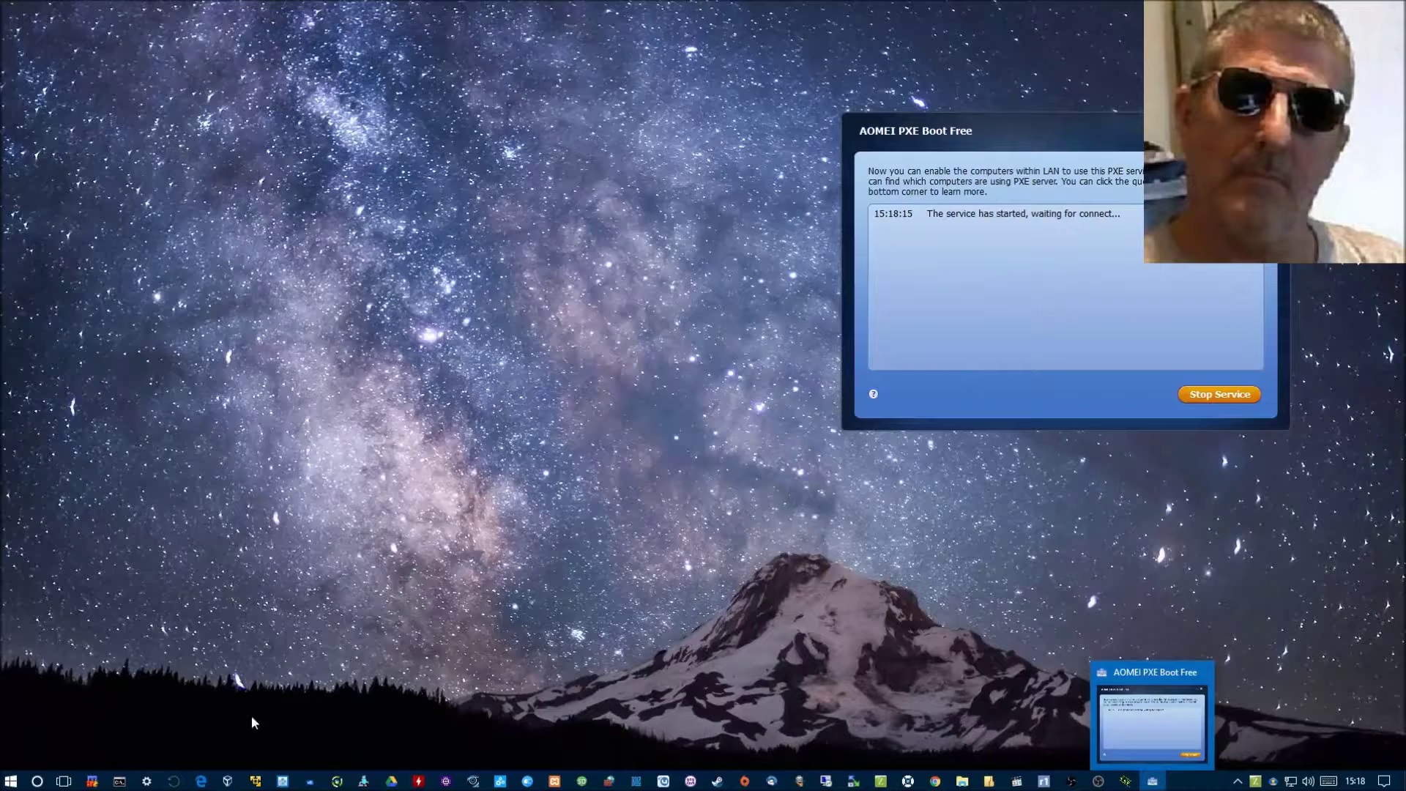
left_click(228, 781)
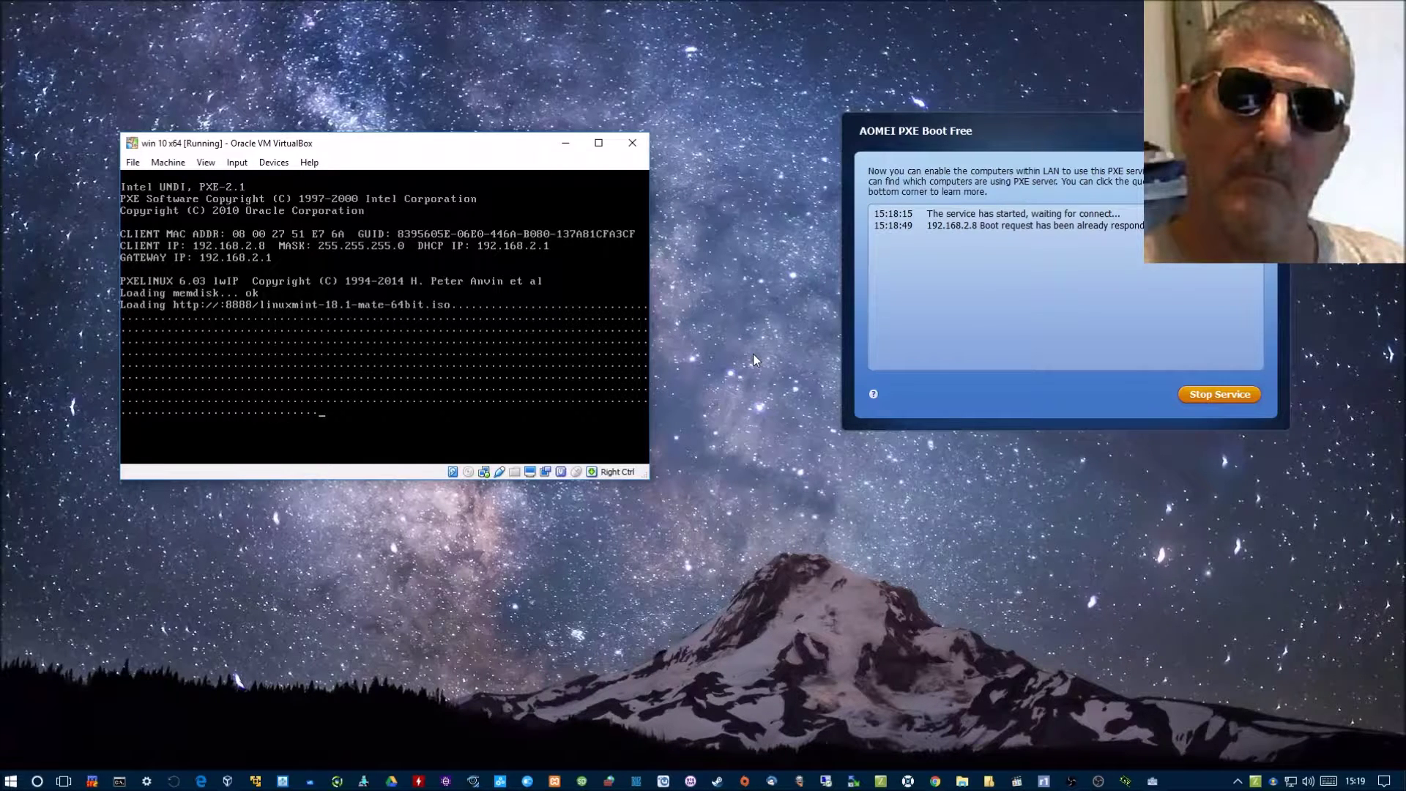
- Check the file size of linuxmint-18.1-mate-64bit.iso in File Explorer's ISO folder and close the window
left_click(963, 781)
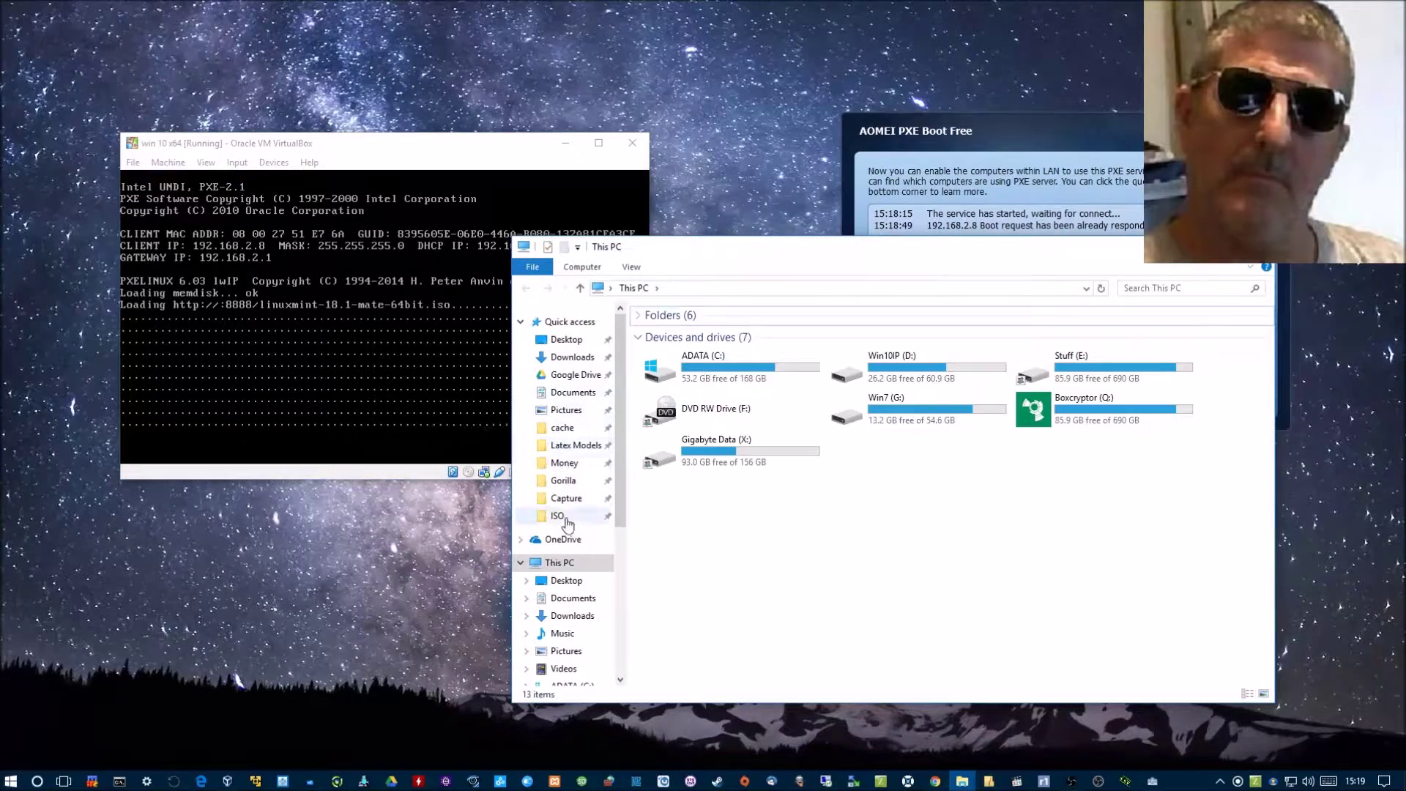
left_click(558, 516)
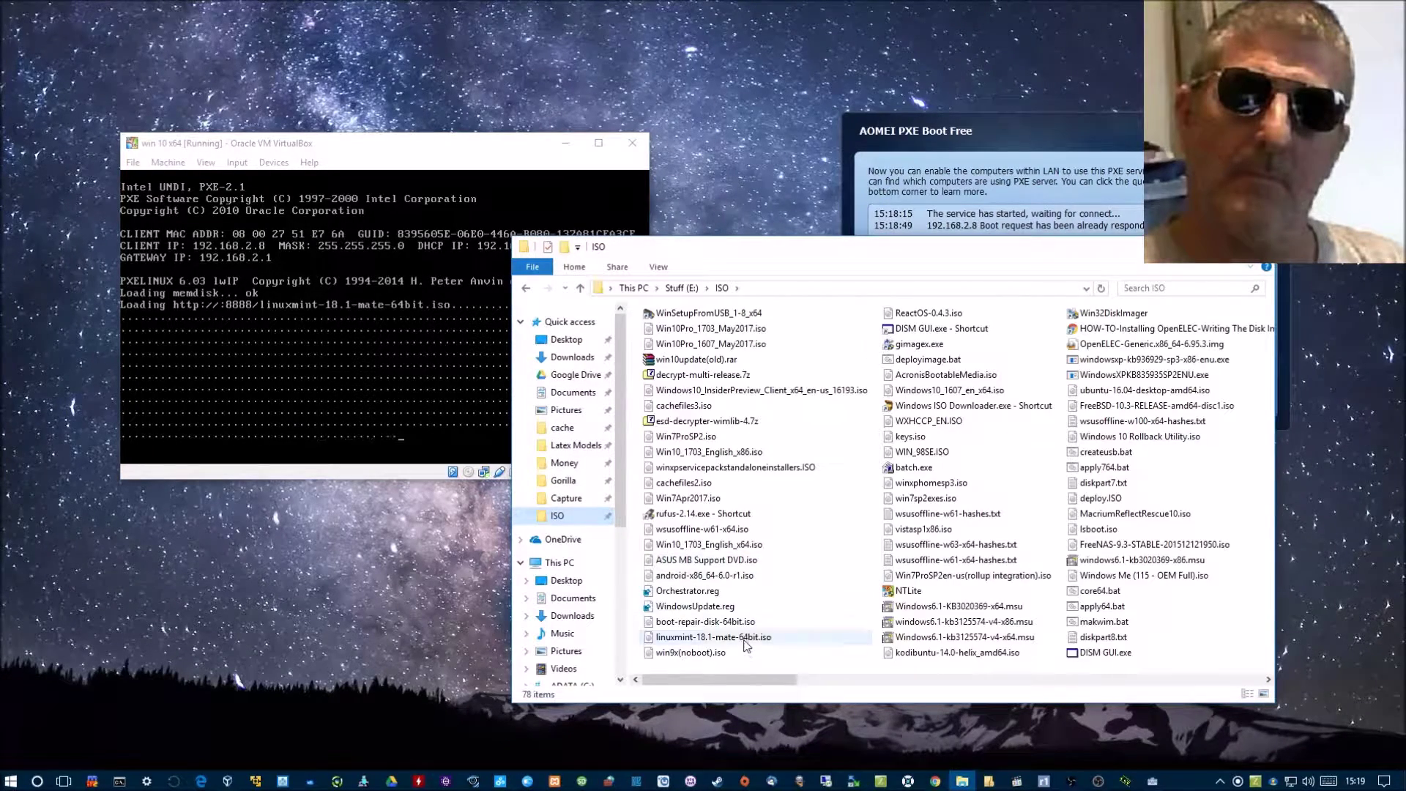
left_click(745, 637)
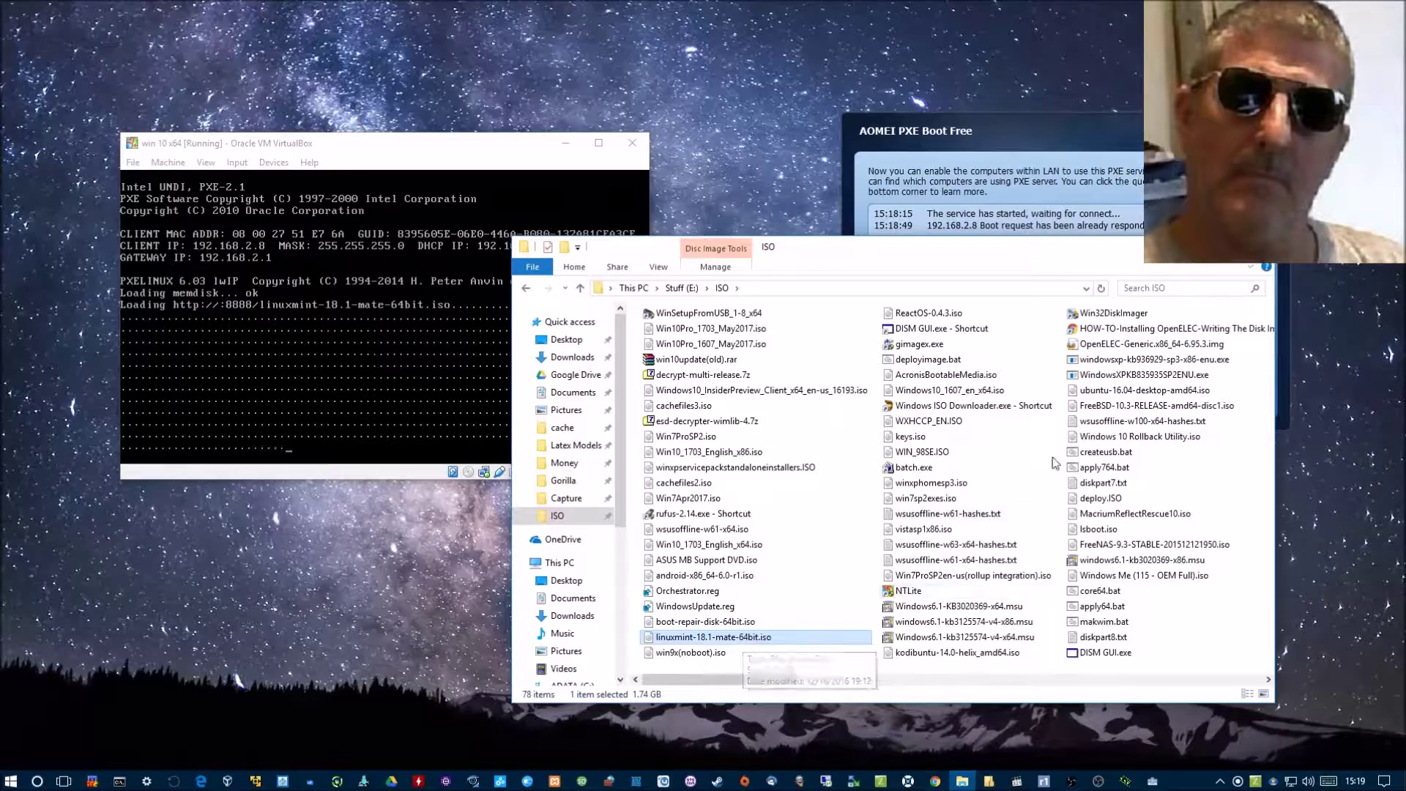
key("alt+F4")
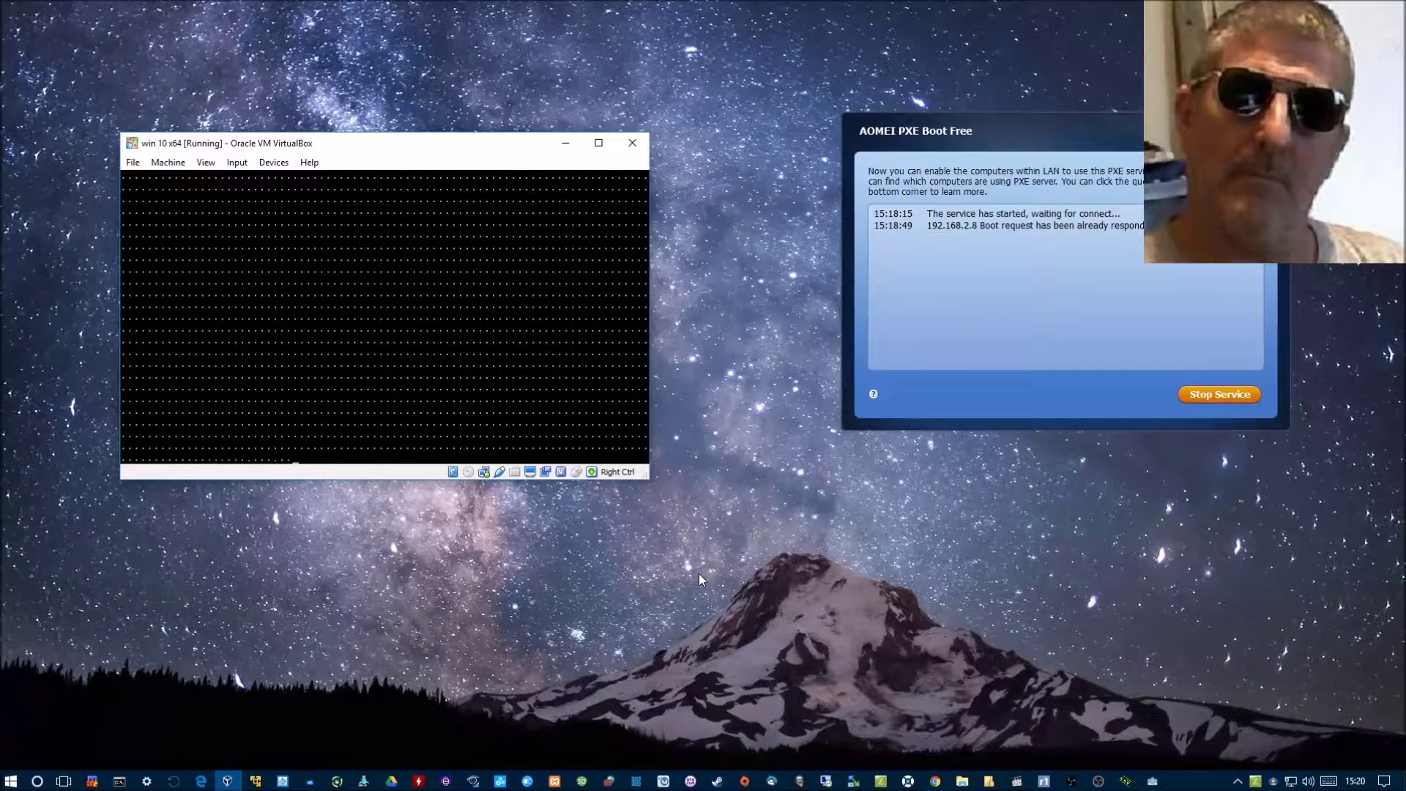
- Switch to Open Broadcaster Software, review its encoding and video settings, and dismiss the settings and window without changes
left_click(1071, 781)
left_click(1071, 781)
left_click(1071, 781)
left_click(1071, 781)
left_click(1071, 781)
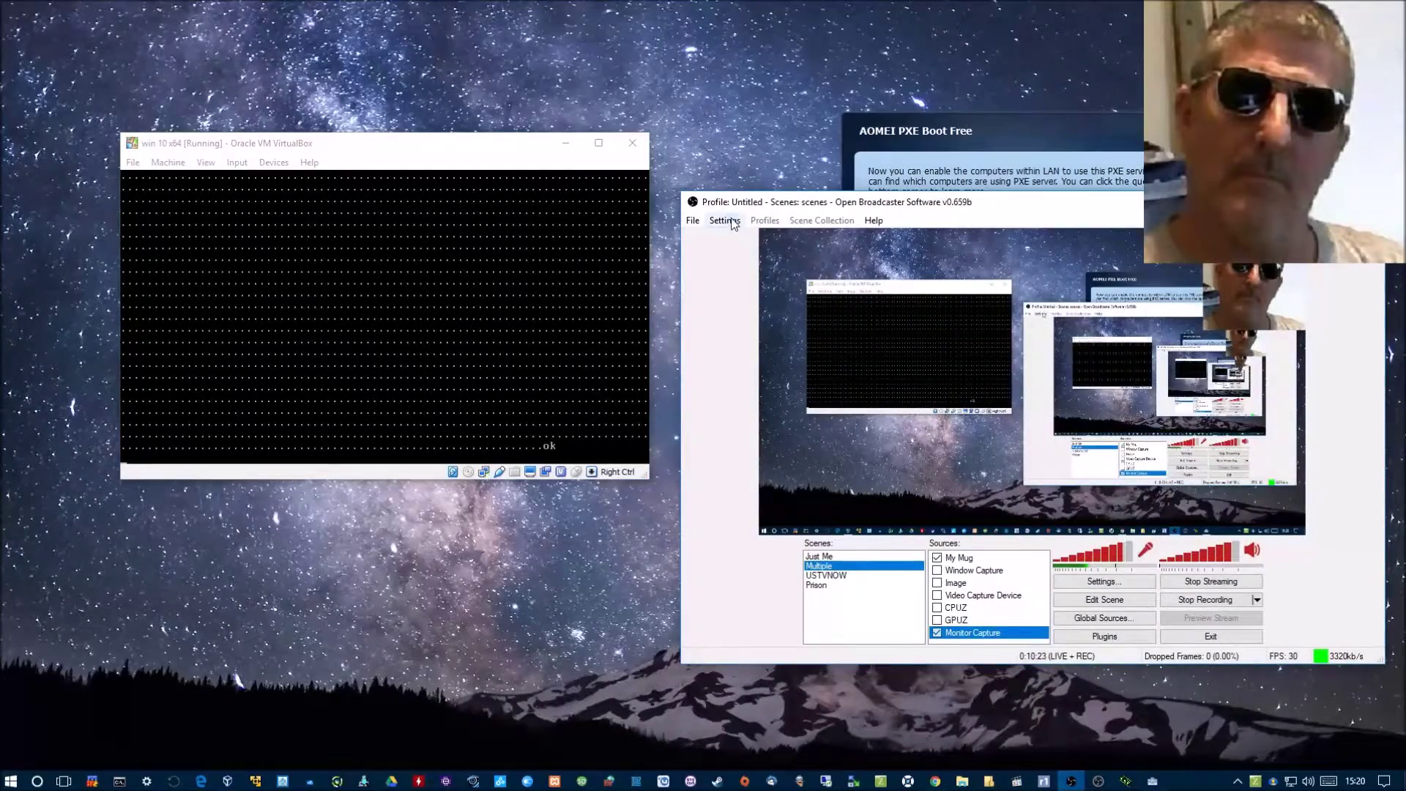
left_click(729, 220)
left_click(746, 242)
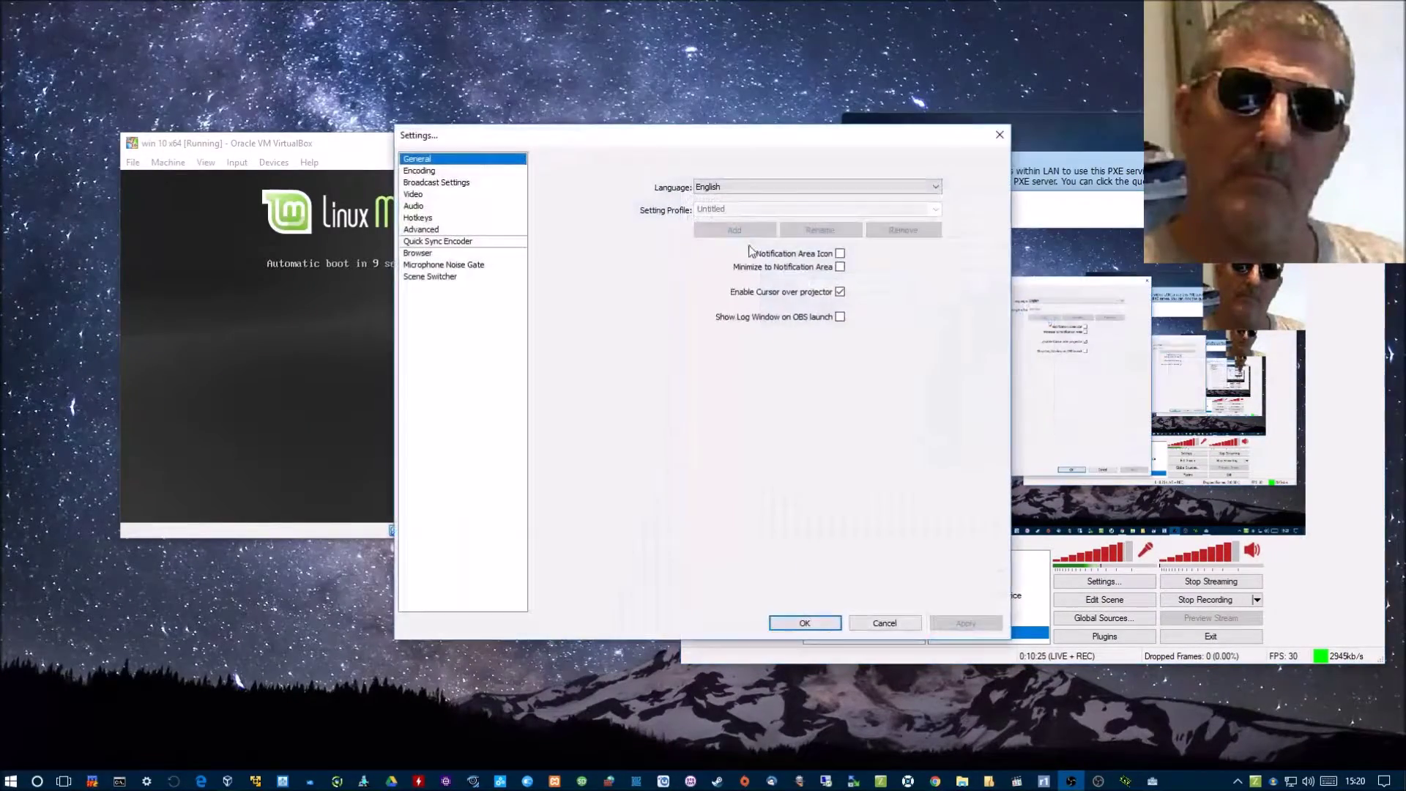
left_click(412, 173)
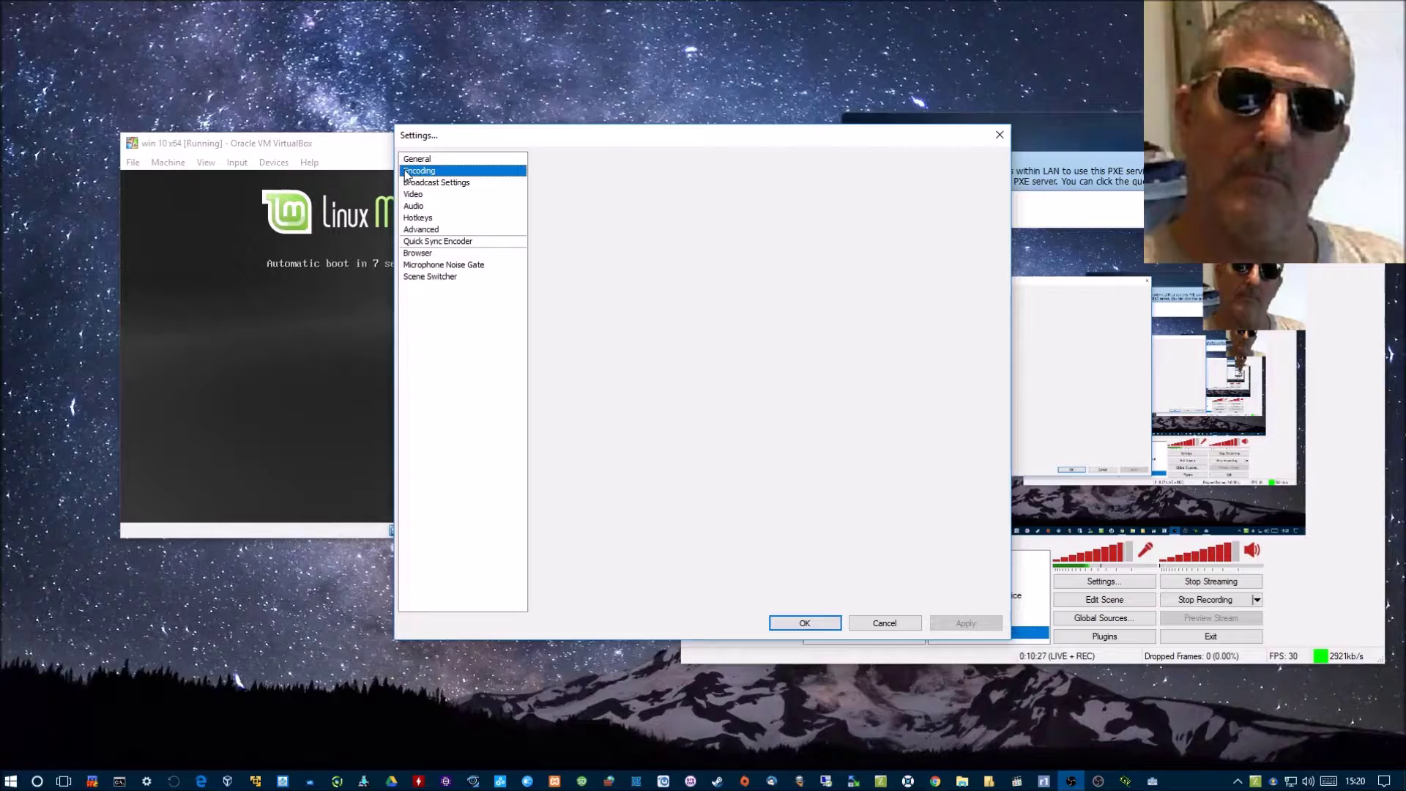
left_click(429, 184)
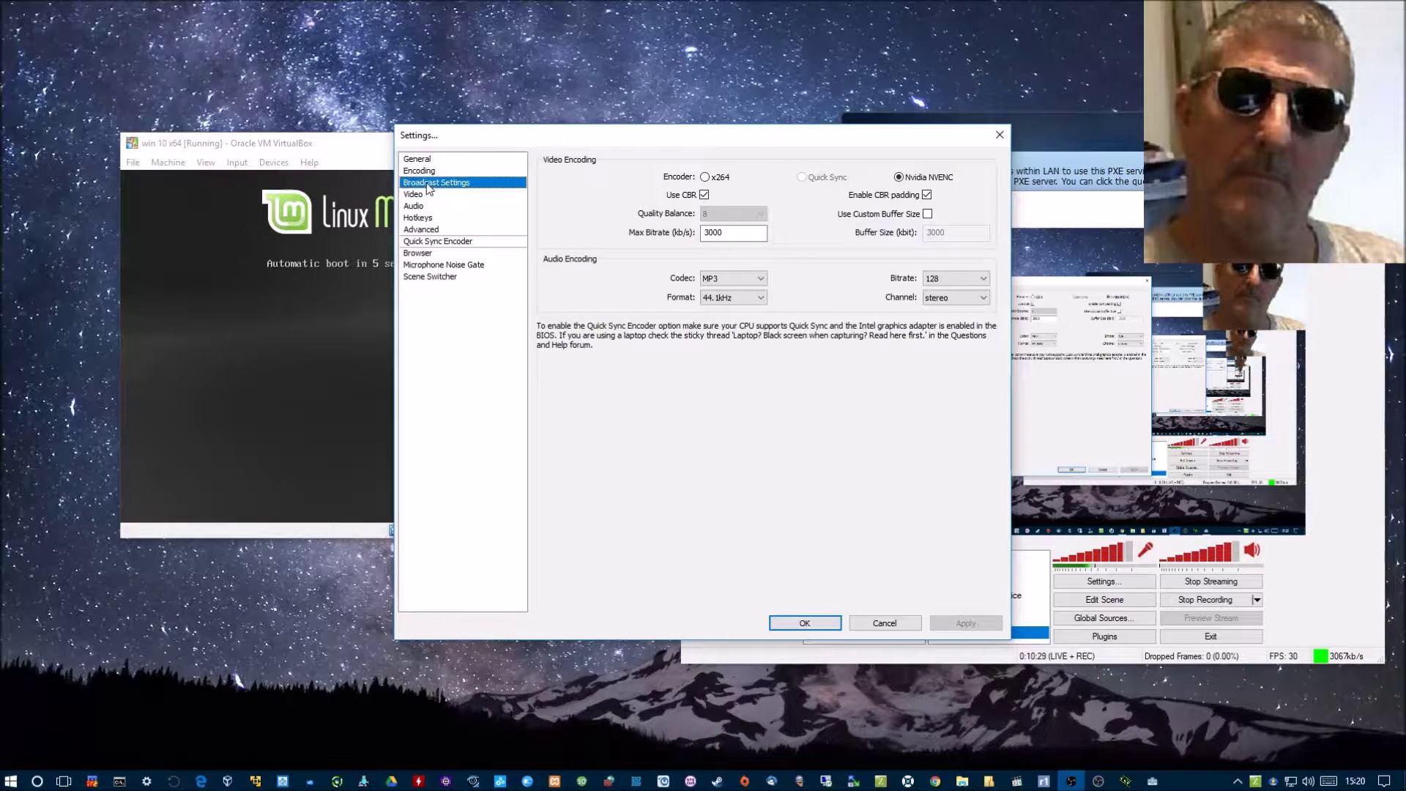
left_click(416, 195)
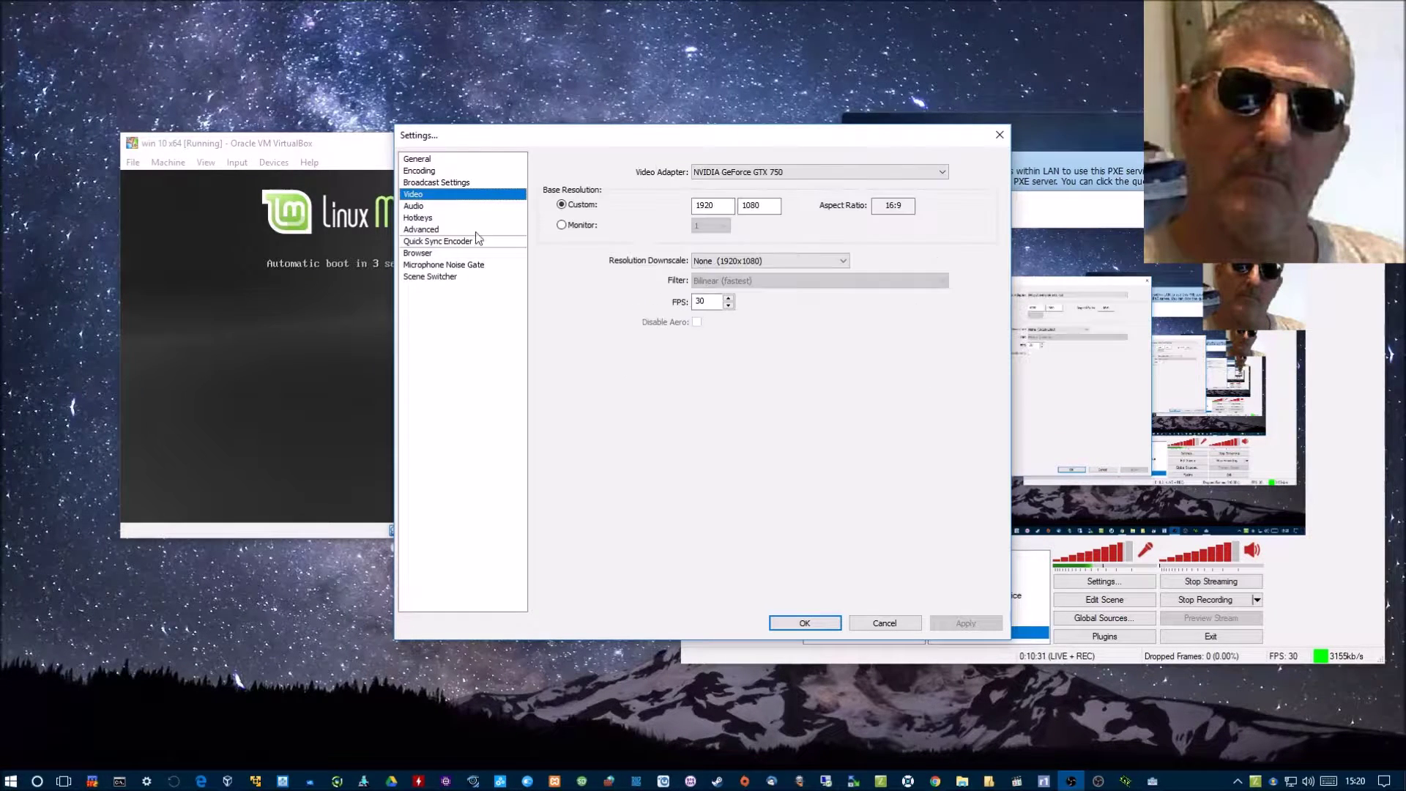
left_click(885, 623)
left_click(1299, 201)
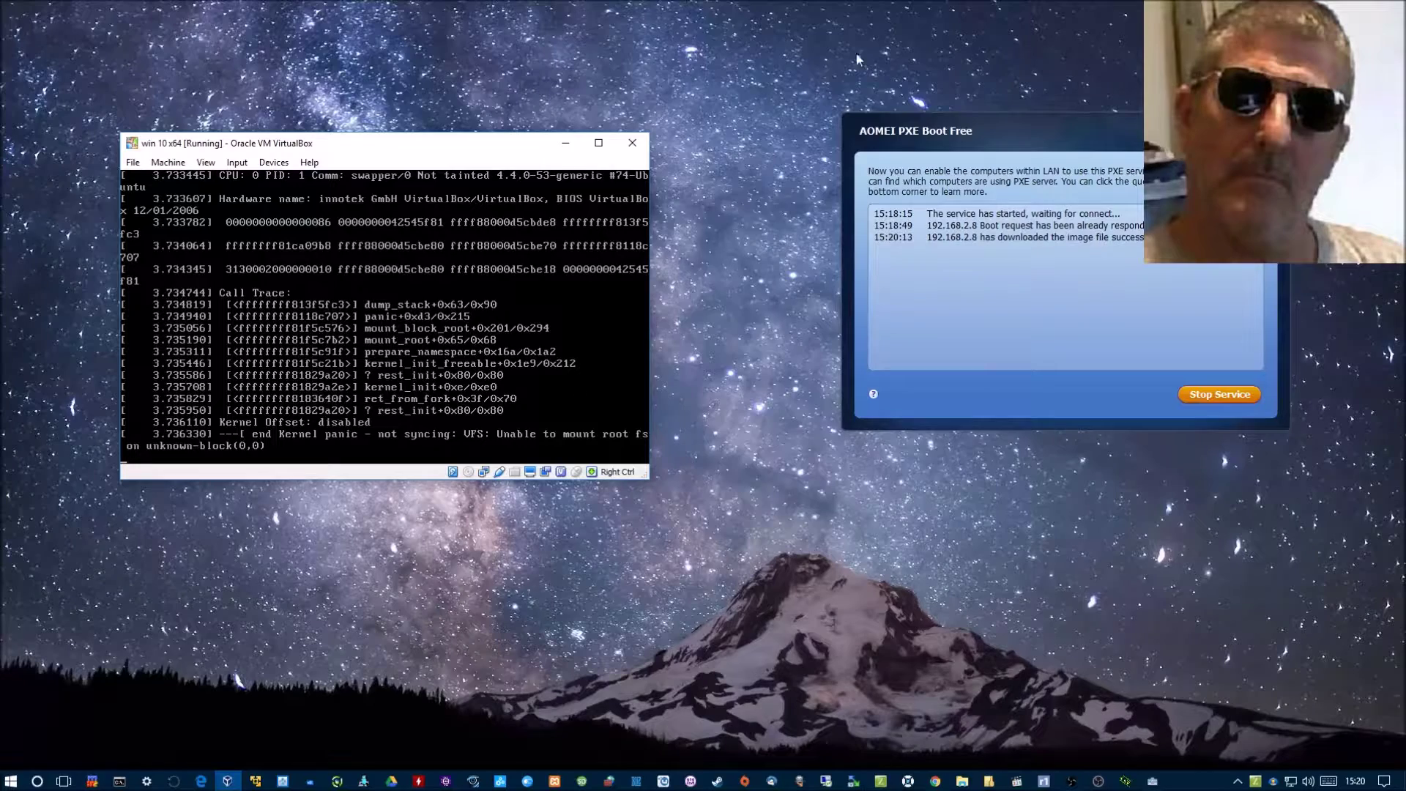
- Power off the win 10 x64 virtual machine, bring up VirtualBox Manager and stop the AOMEI PXE service
left_click(632, 142)
left_click(323, 354)
left_click(233, 780)
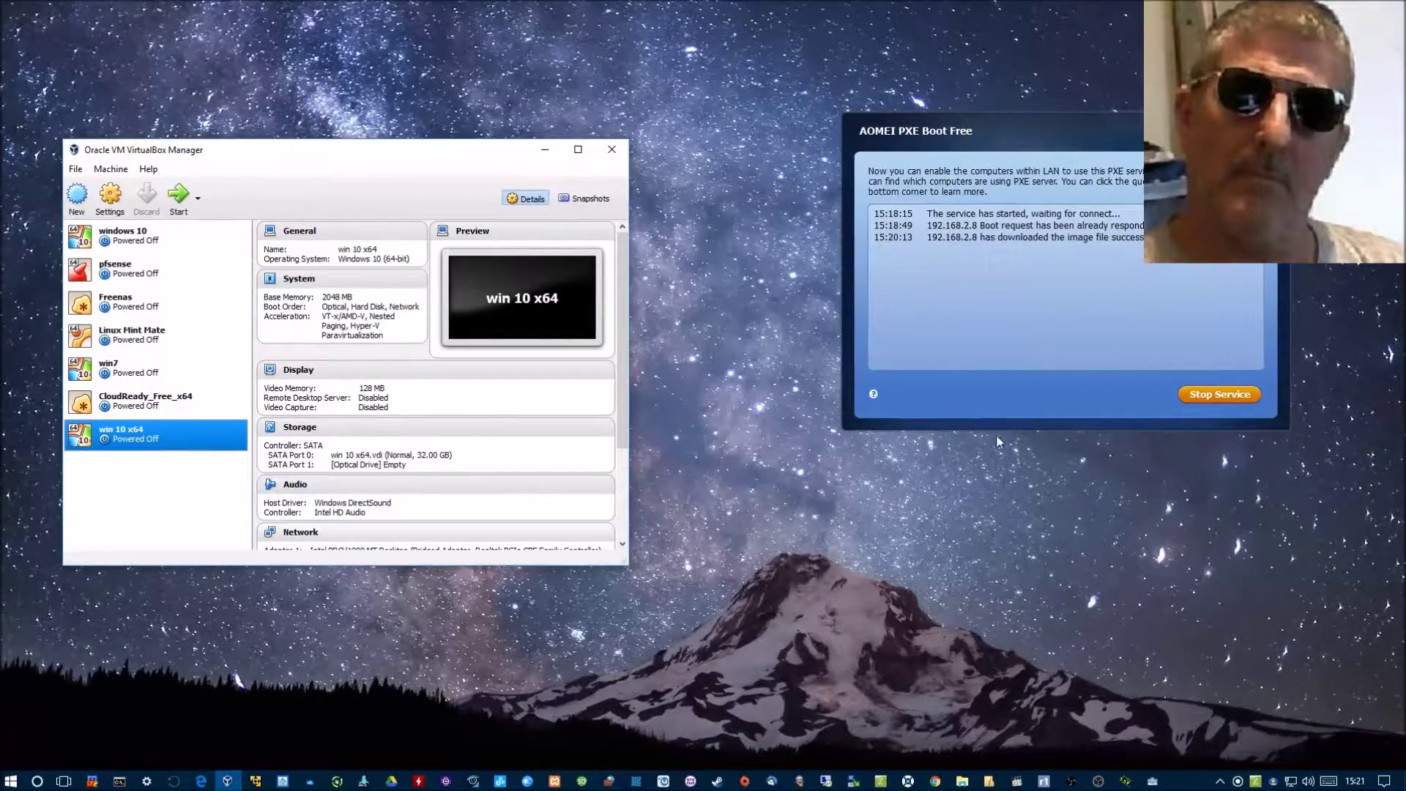
left_click(1215, 394)
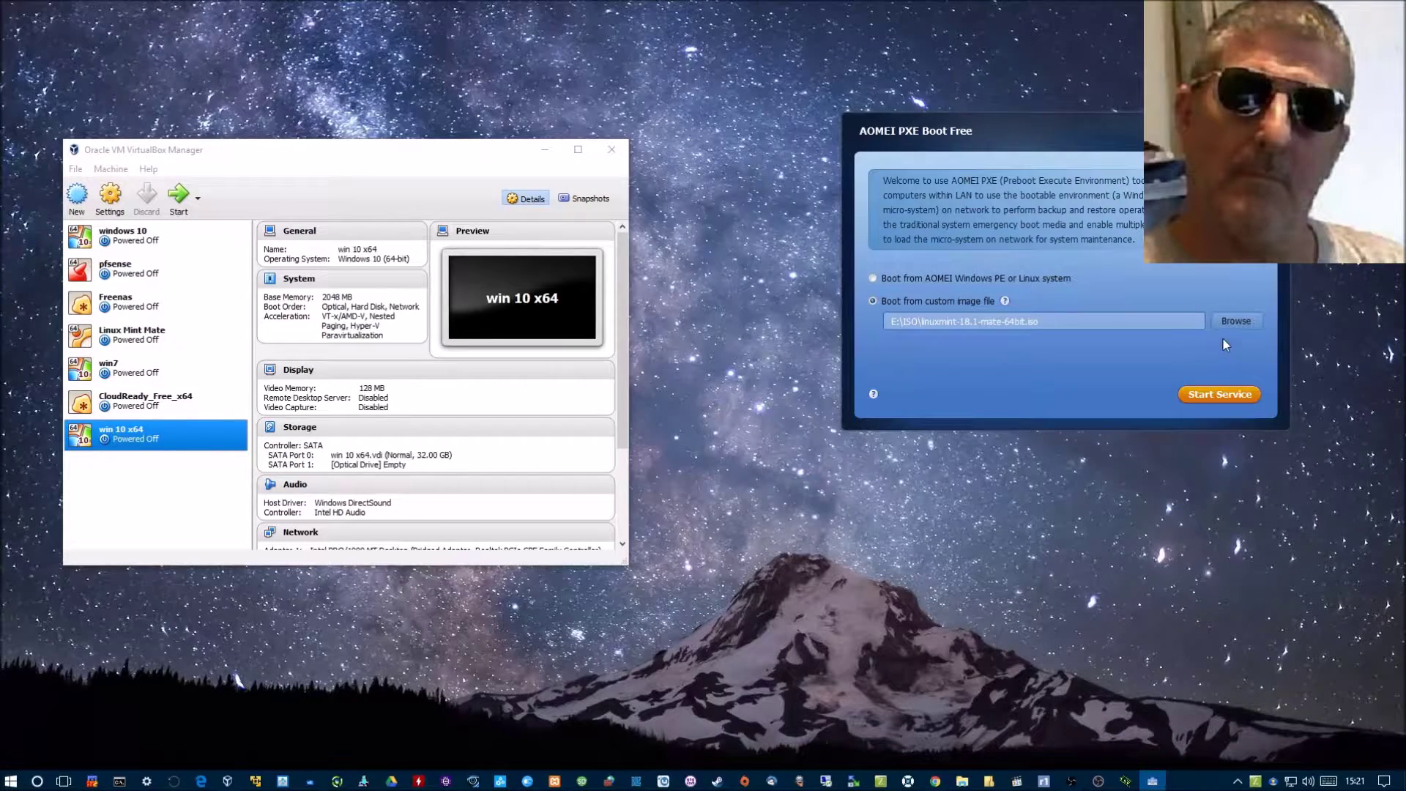
- Set the custom boot image in AOMEI PXE Boot Free to WIN_98SE.ISO from E:\ISO
left_click(1236, 323)
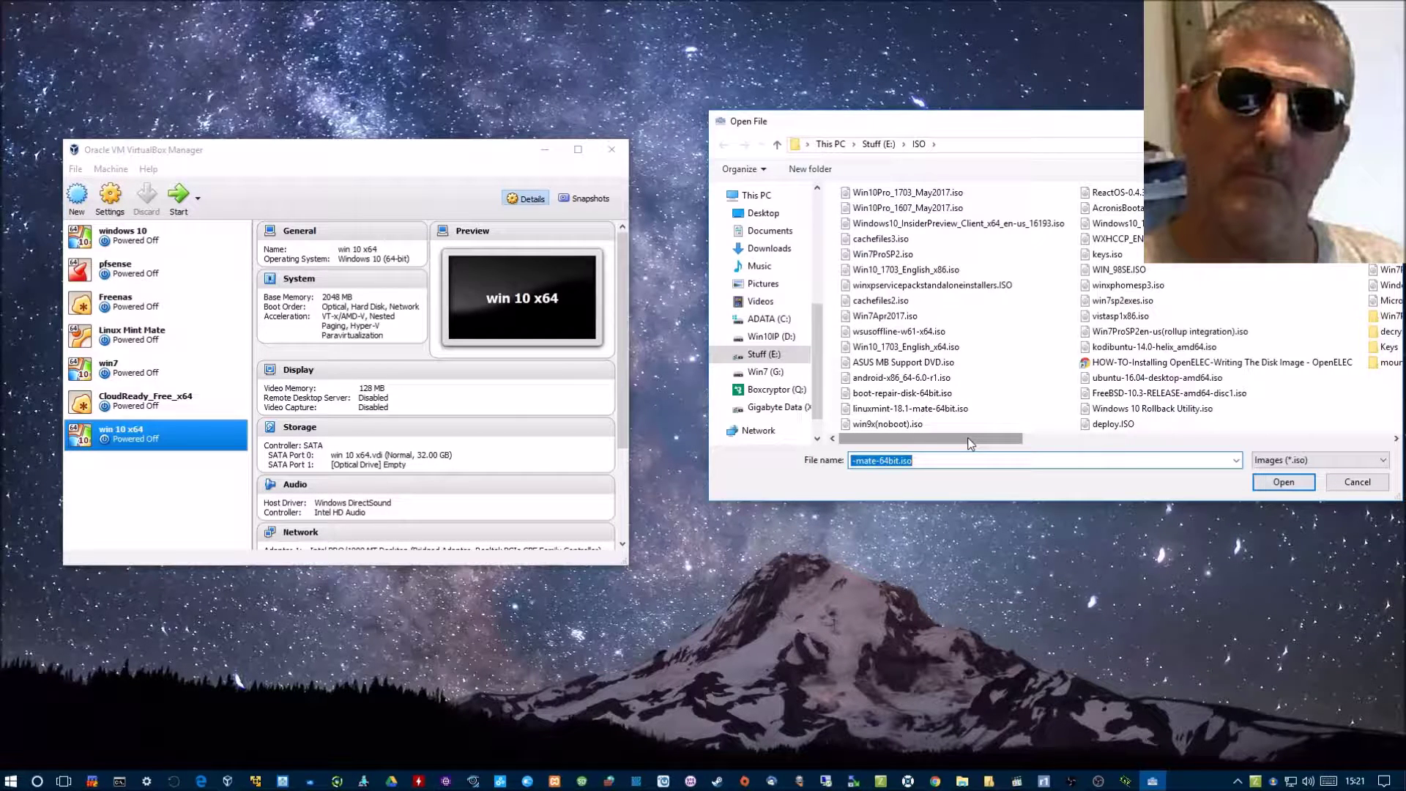
left_click_drag(968, 437, 1123, 459)
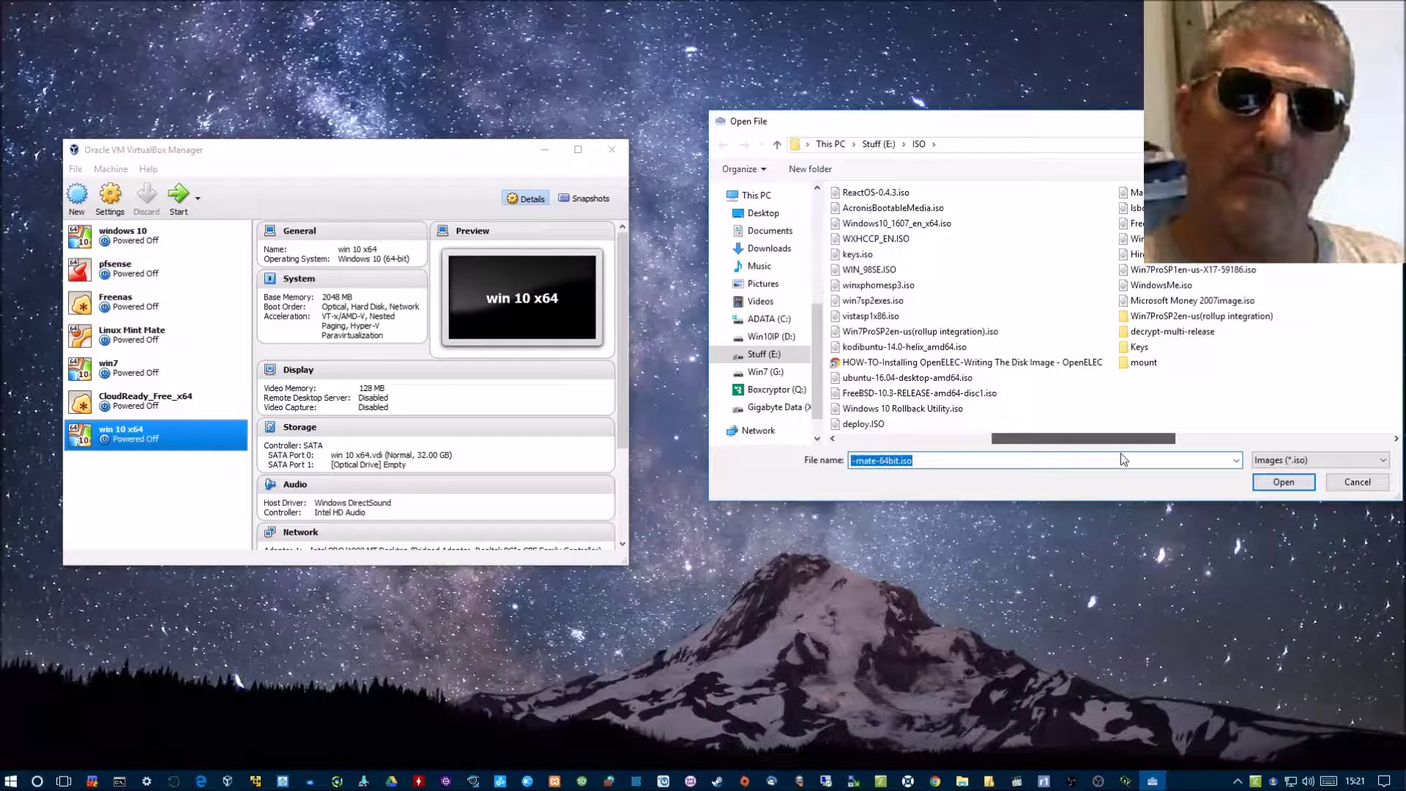
left_click_drag(1123, 459, 1003, 463)
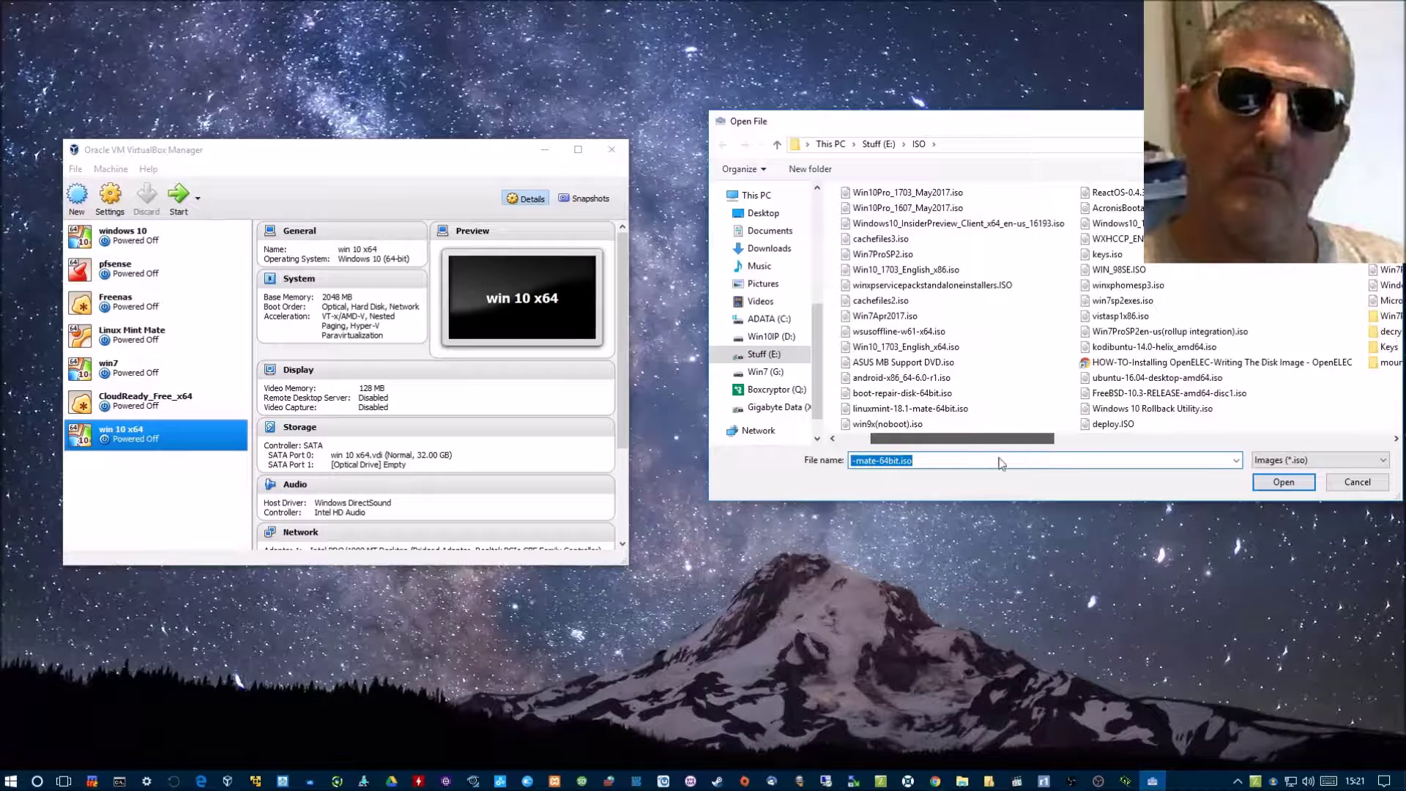
left_click(1110, 270)
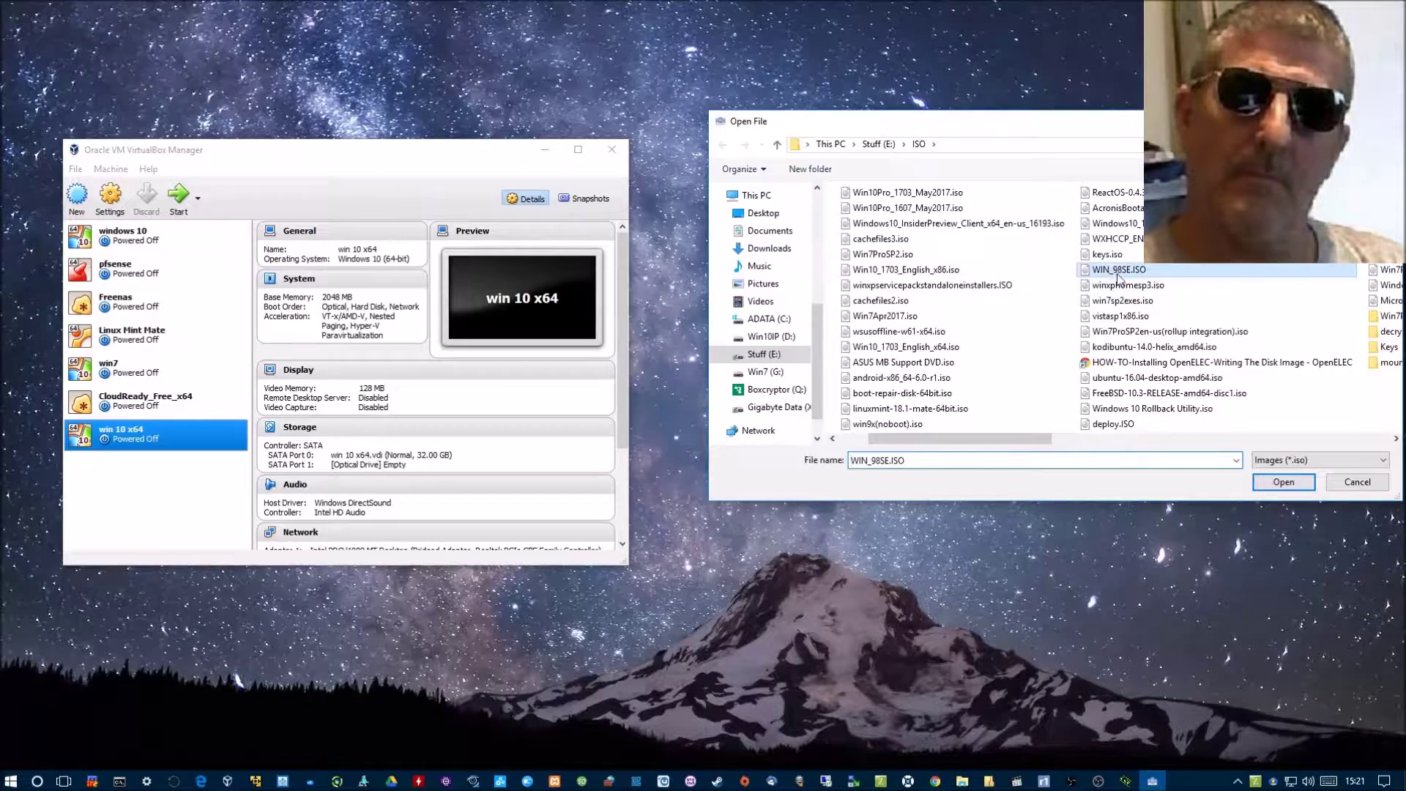
left_click(1282, 482)
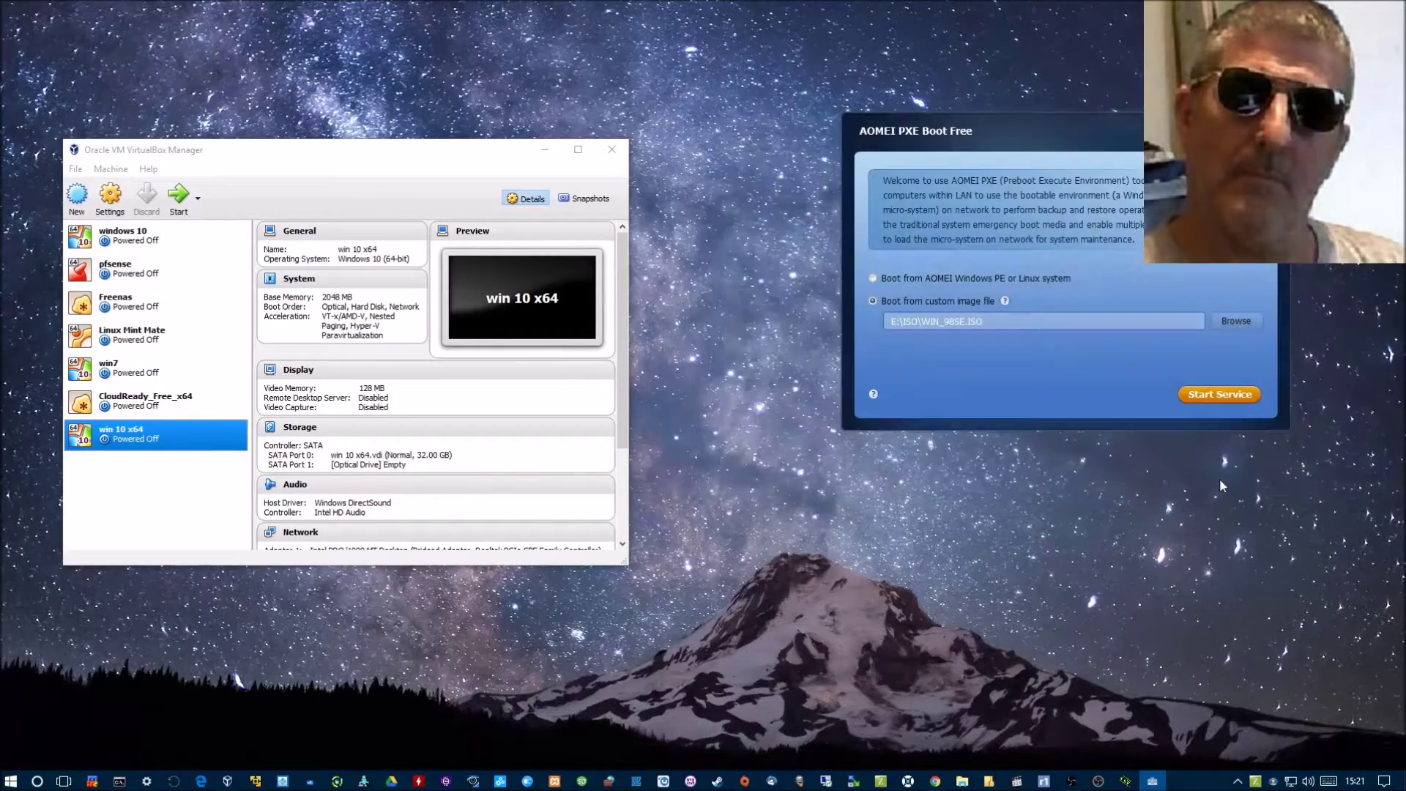
- Start the AOMEI PXE service, network boot the win 10 x64 virtual machine and minimize VirtualBox Manager
left_click(1219, 394)
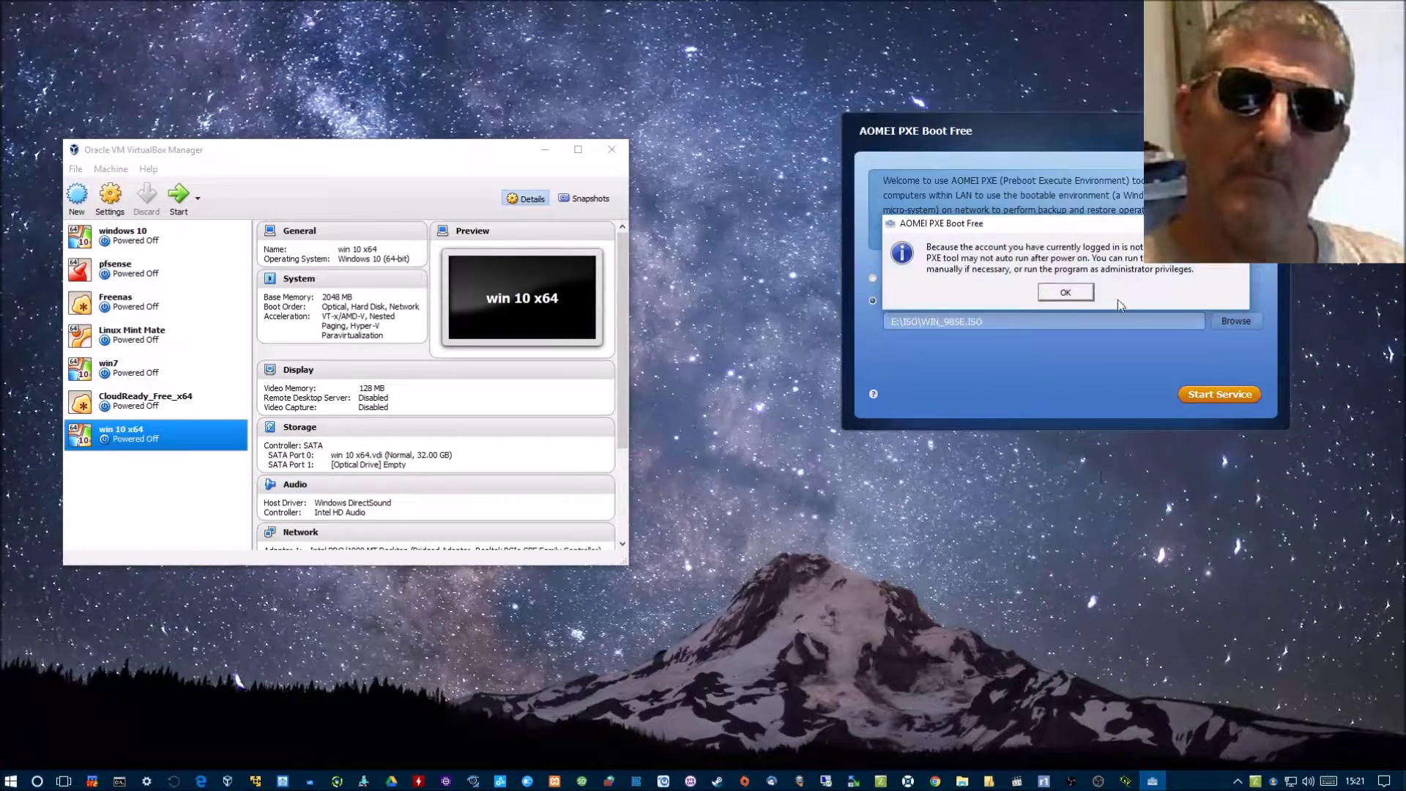
left_click(1068, 294)
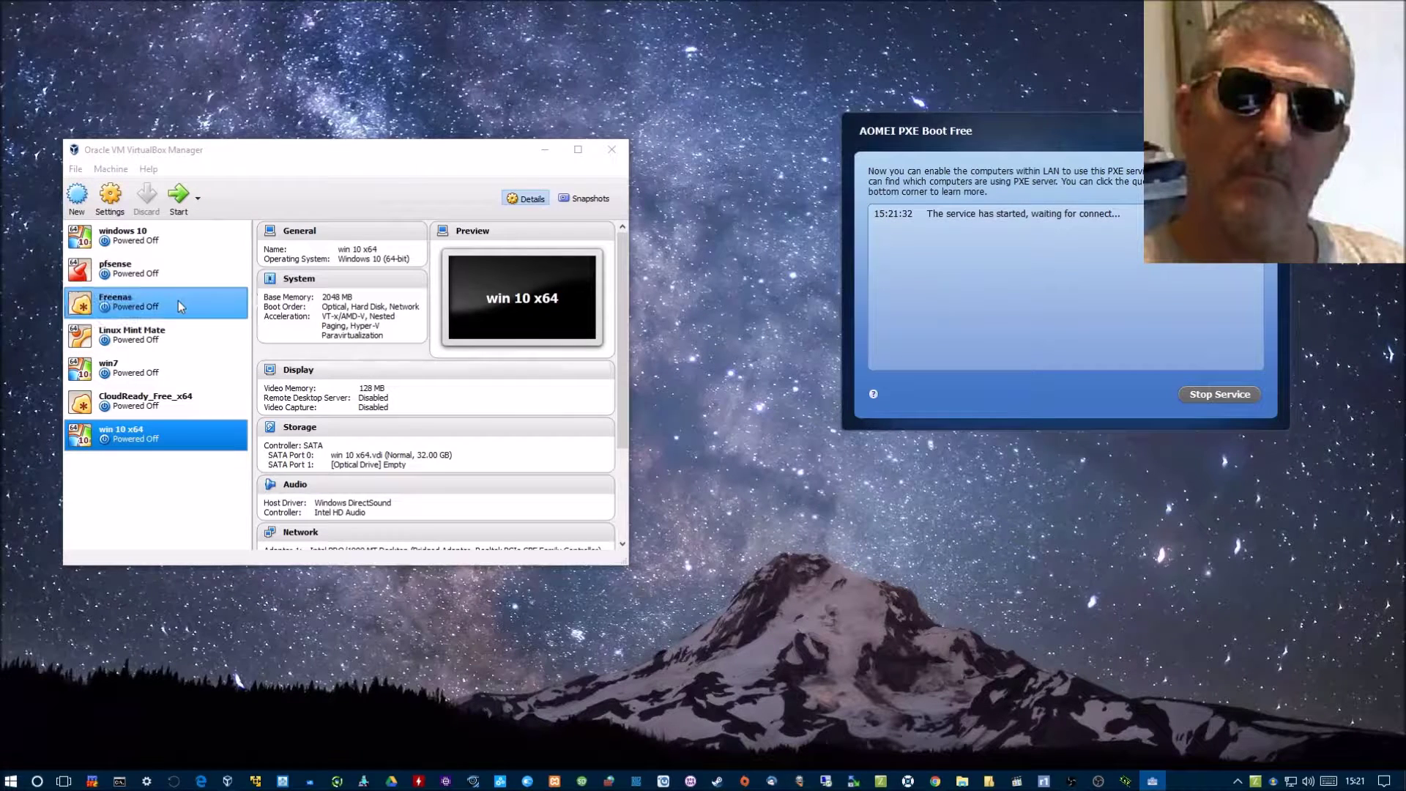
left_click(187, 203)
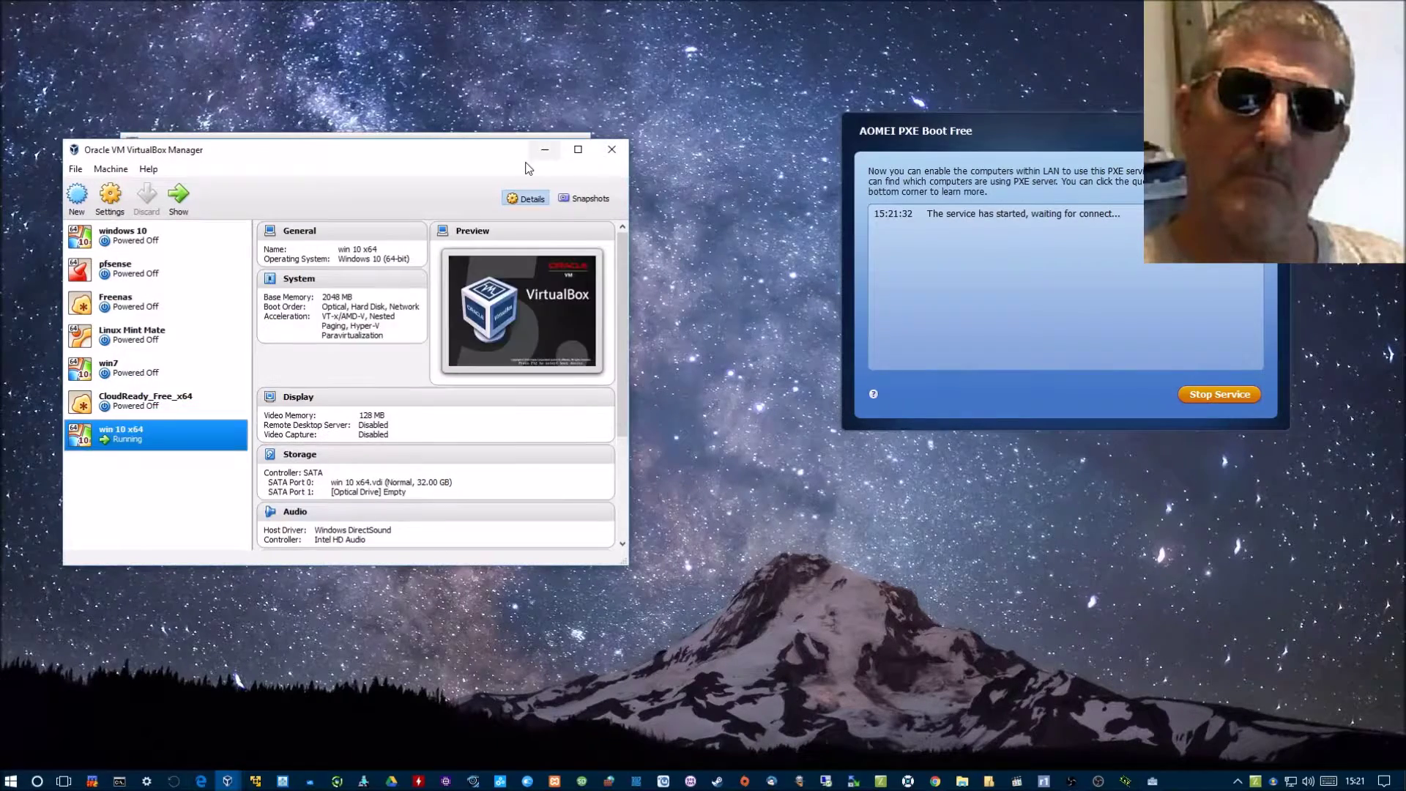
left_click(547, 151)
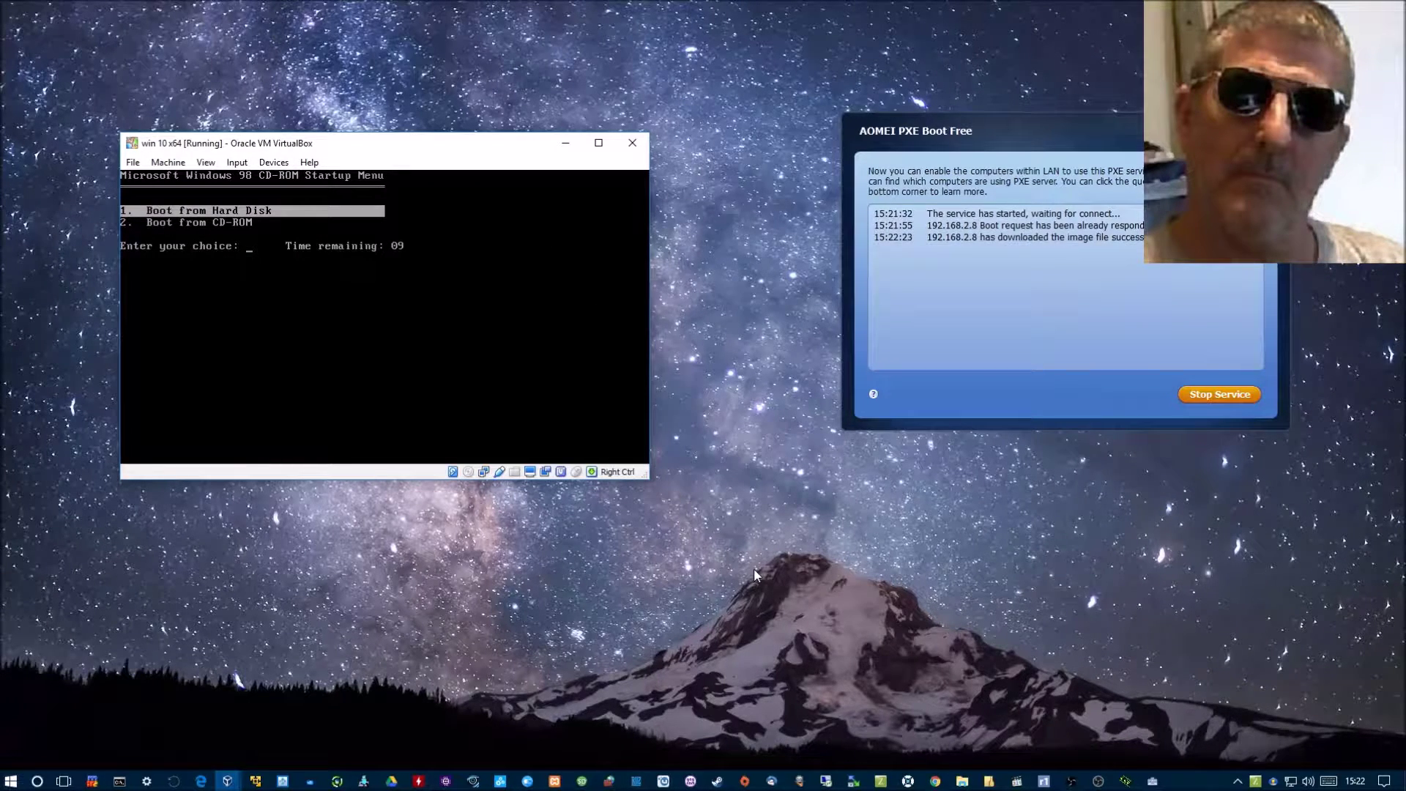
- Choose Boot from CD-ROM in the virtual machine, followed by Start Windows 98 Setup from CD-ROM
key("Down")
key("Return")
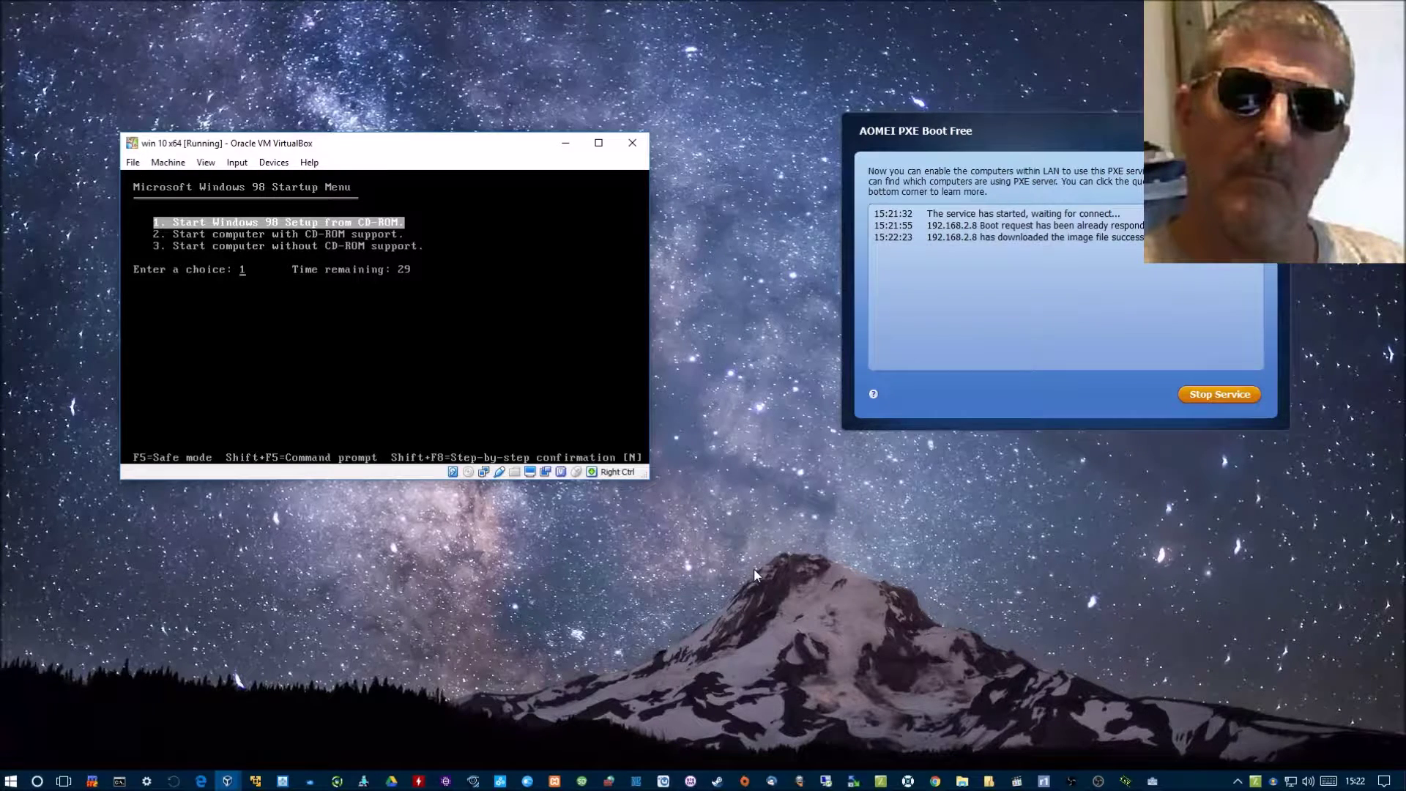
key("Return")
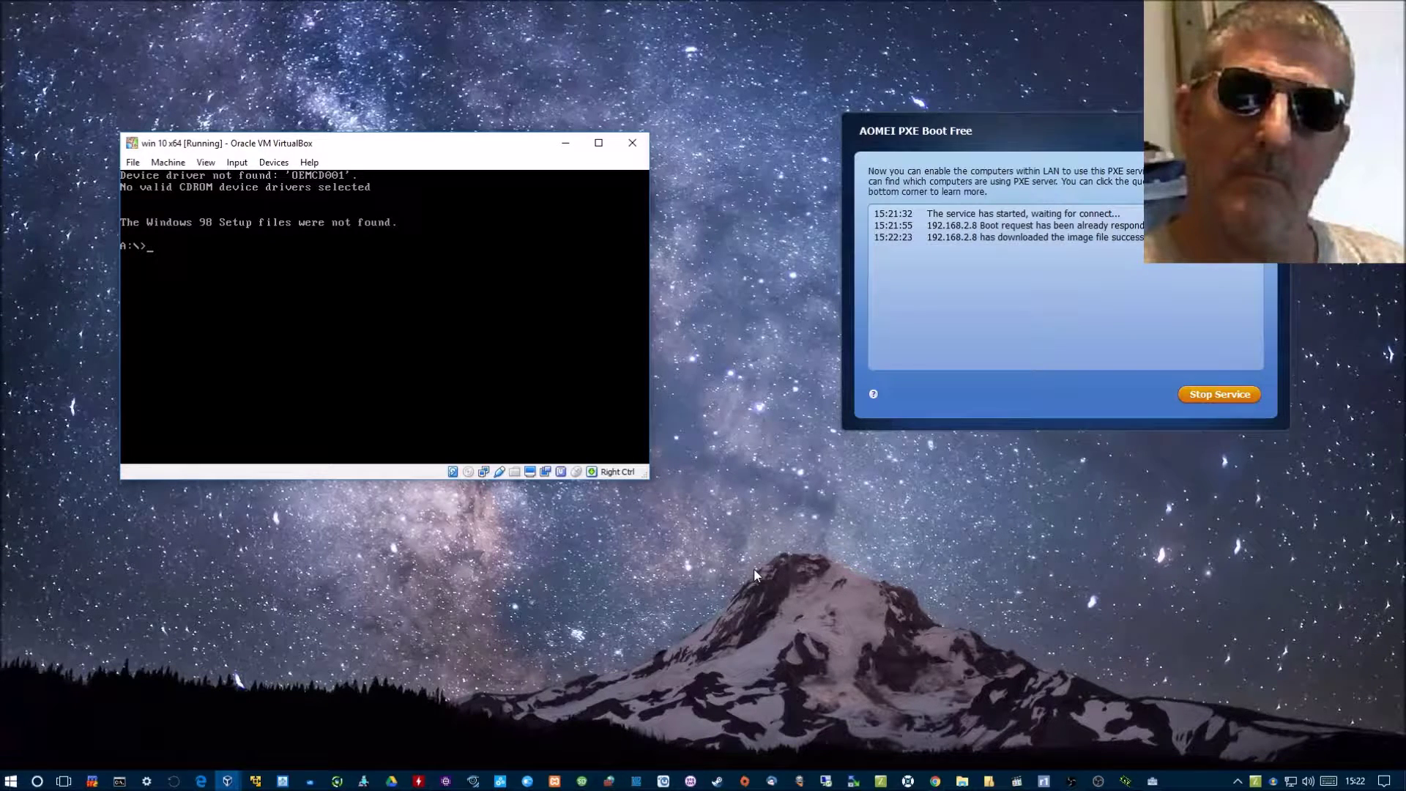
- Close the virtual machine running the Windows 98 boot image and stop the AOMEI PXE service
left_click(632, 142)
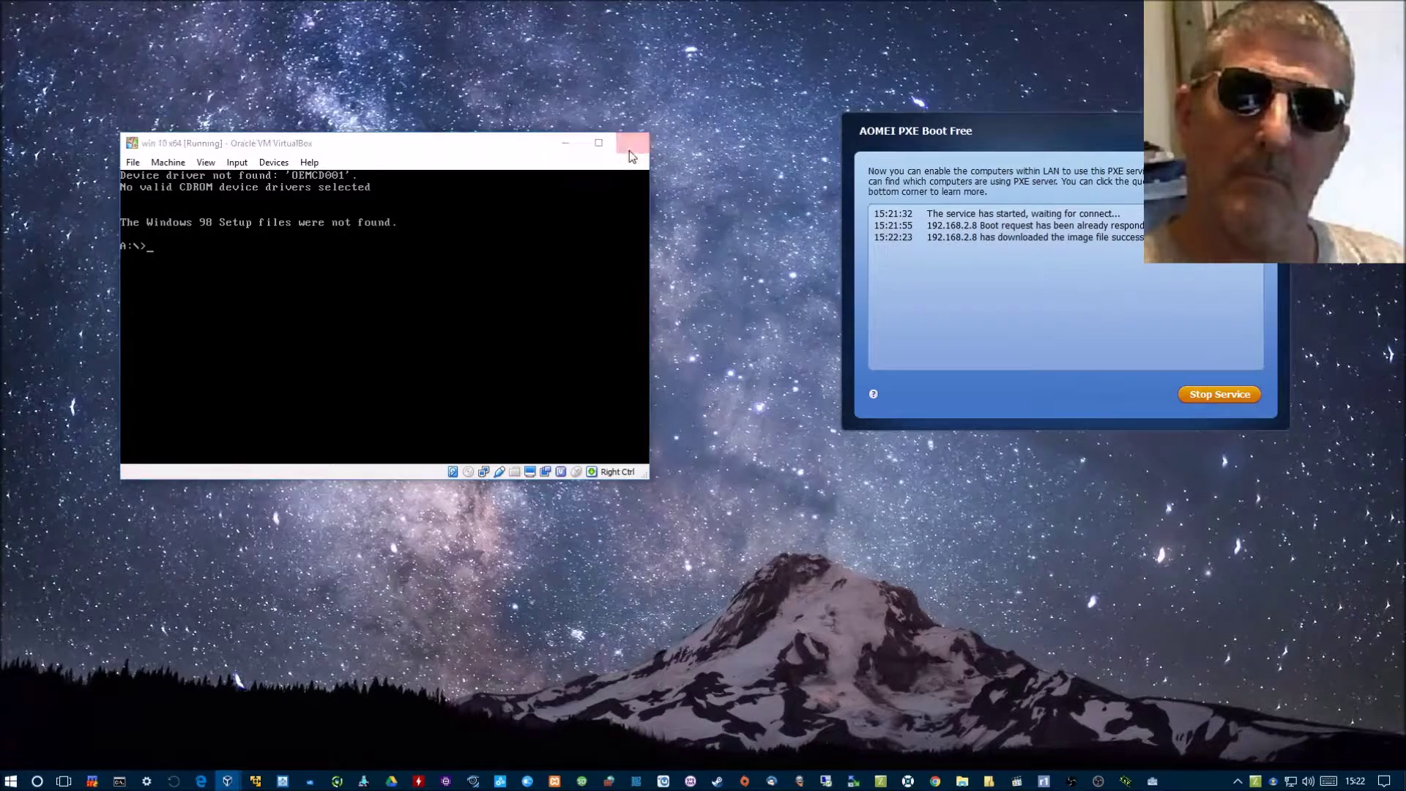
left_click(323, 355)
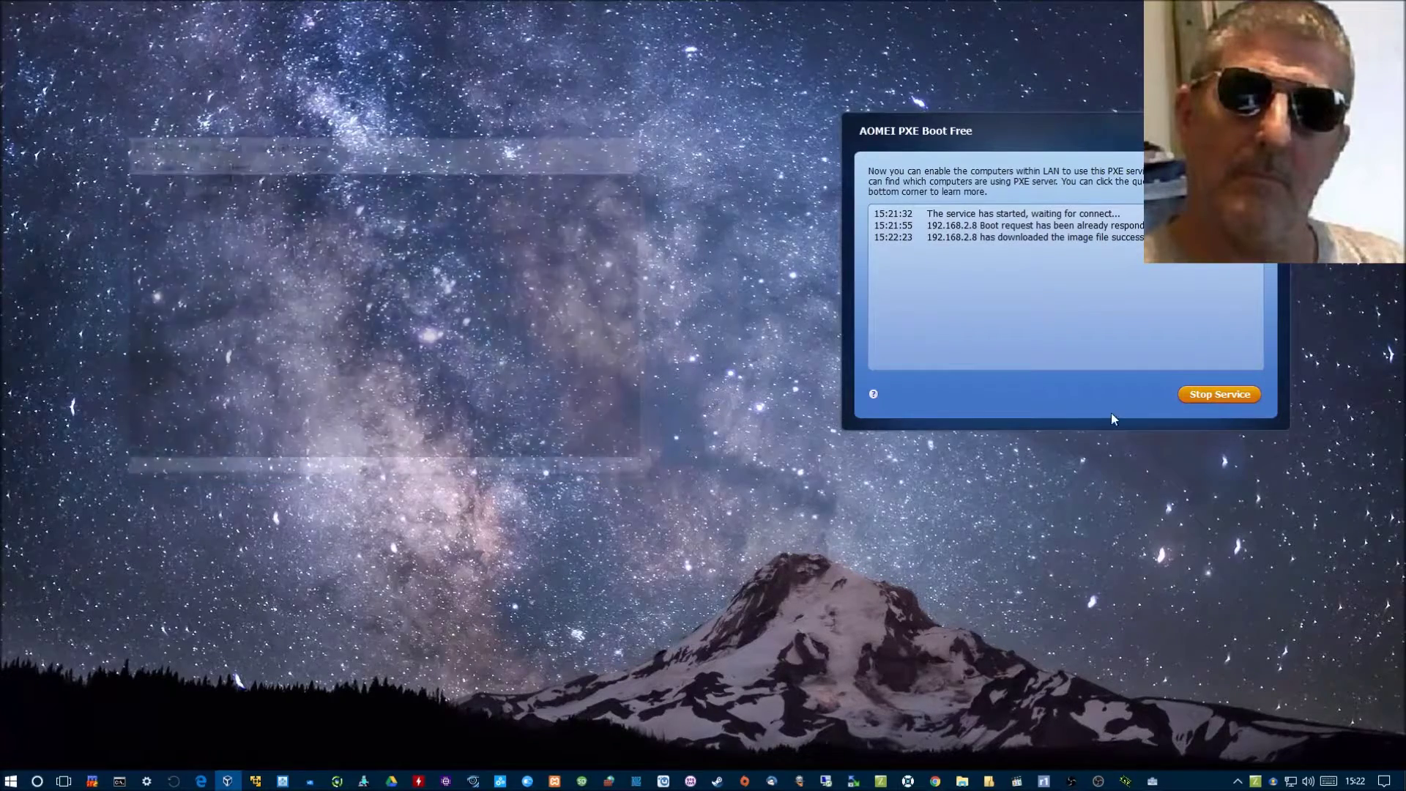
left_click(1201, 399)
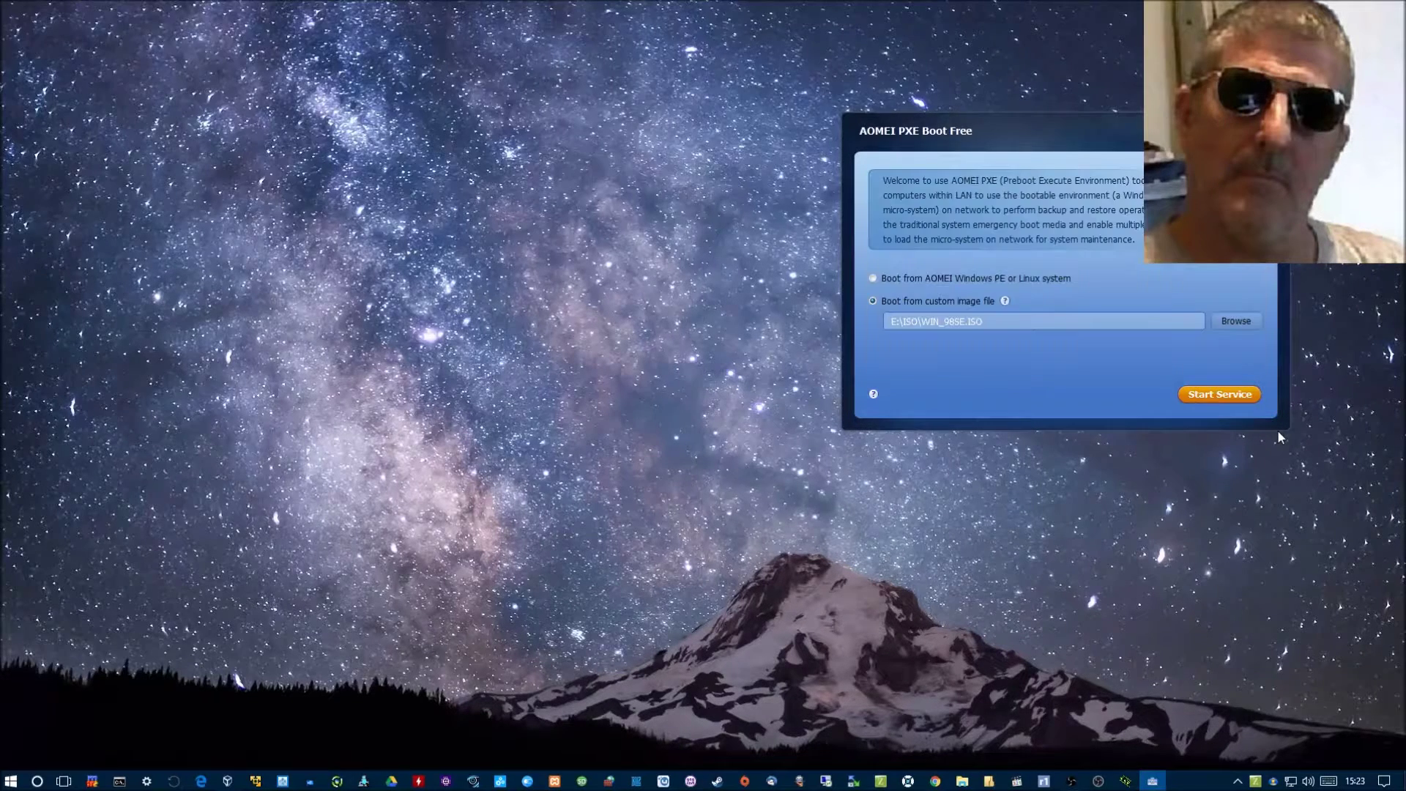
- Set the custom boot image in AOMEI PXE Boot Free to Hiren's.BootCD.15.2.iso from E:\ISO
left_click(1249, 326)
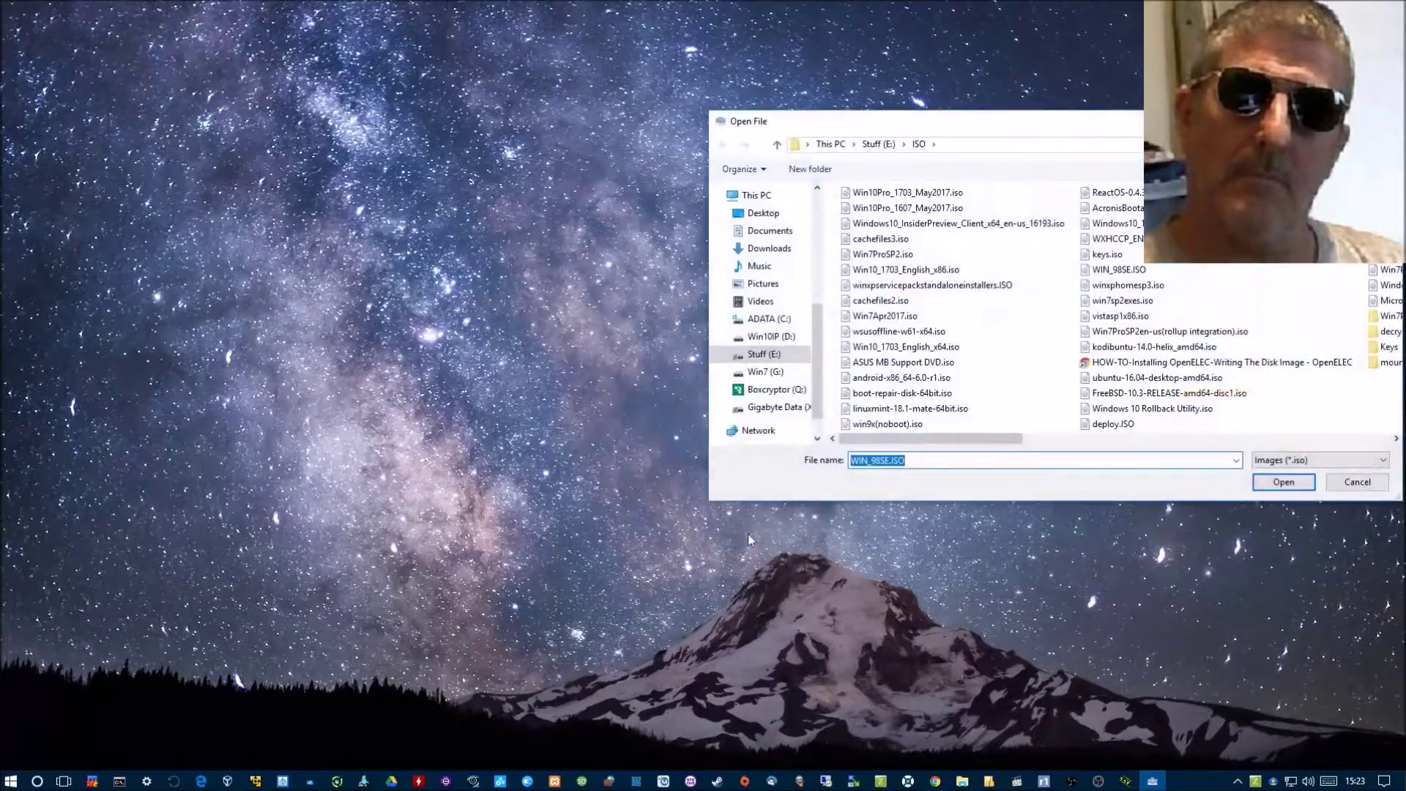
scroll(1049, 438, "right", 5)
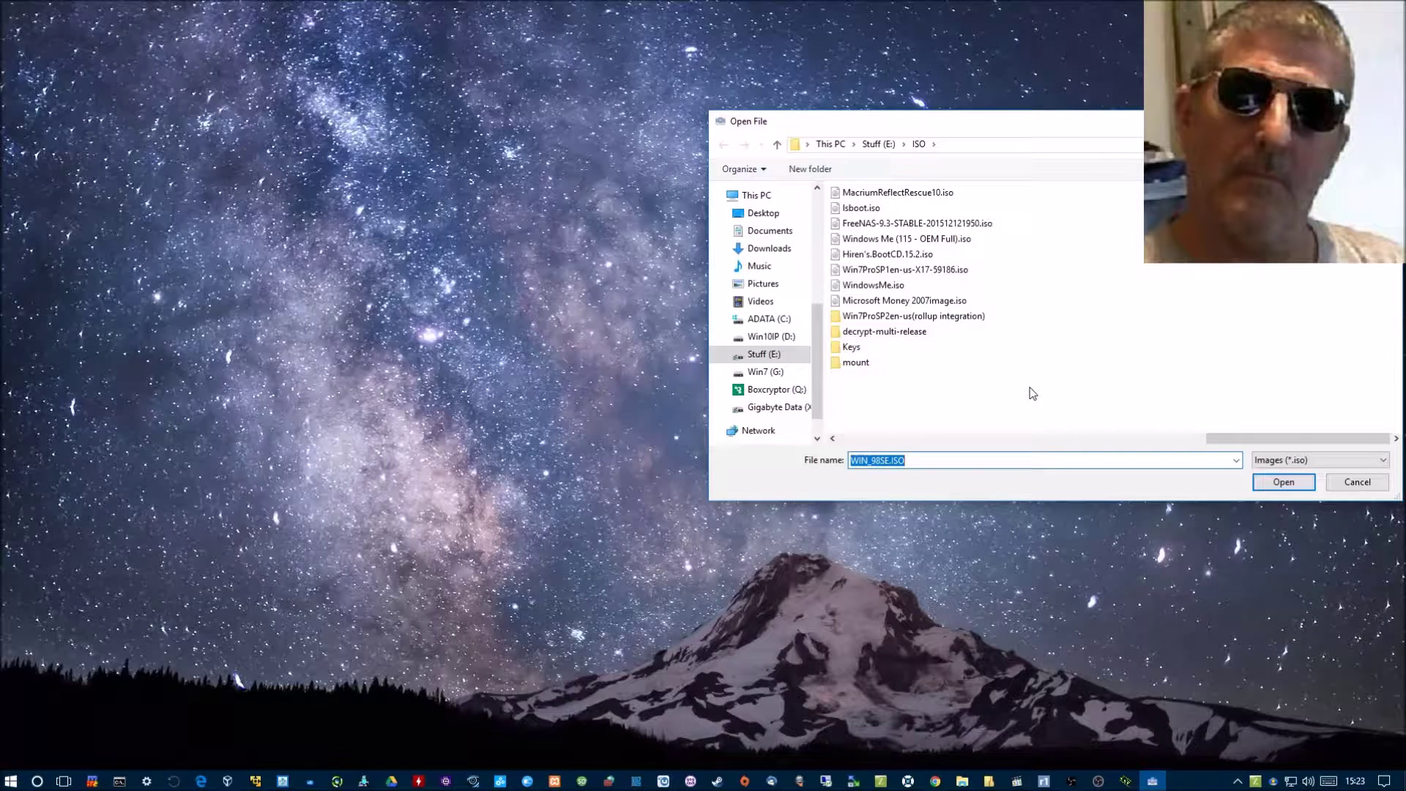
scroll(1032, 393, "left", 3)
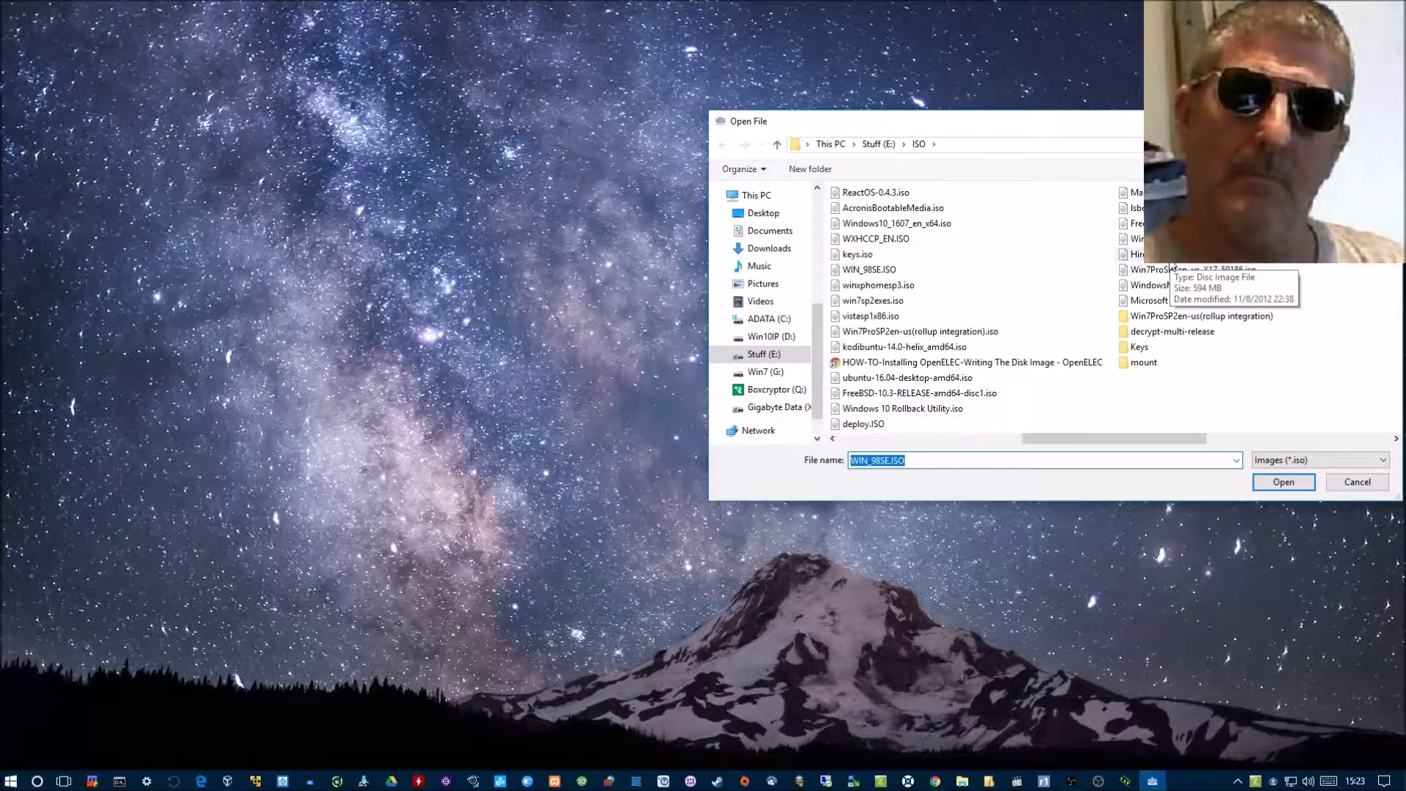
left_click(1142, 254)
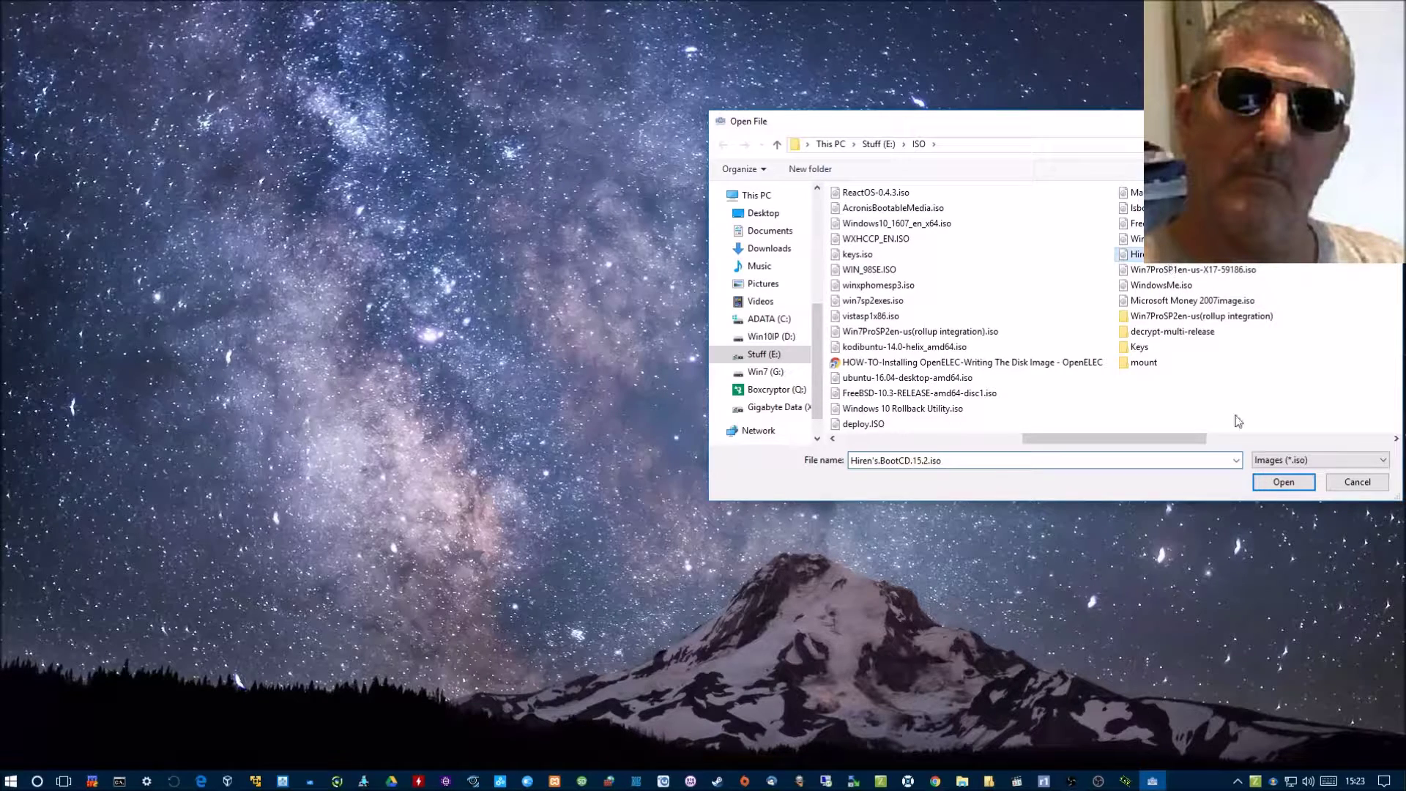
left_click(1283, 482)
- Start the AOMEI PXE service with the Hiren's BootCD image and briefly check the recording in Open Broadcaster Software
left_click(1207, 399)
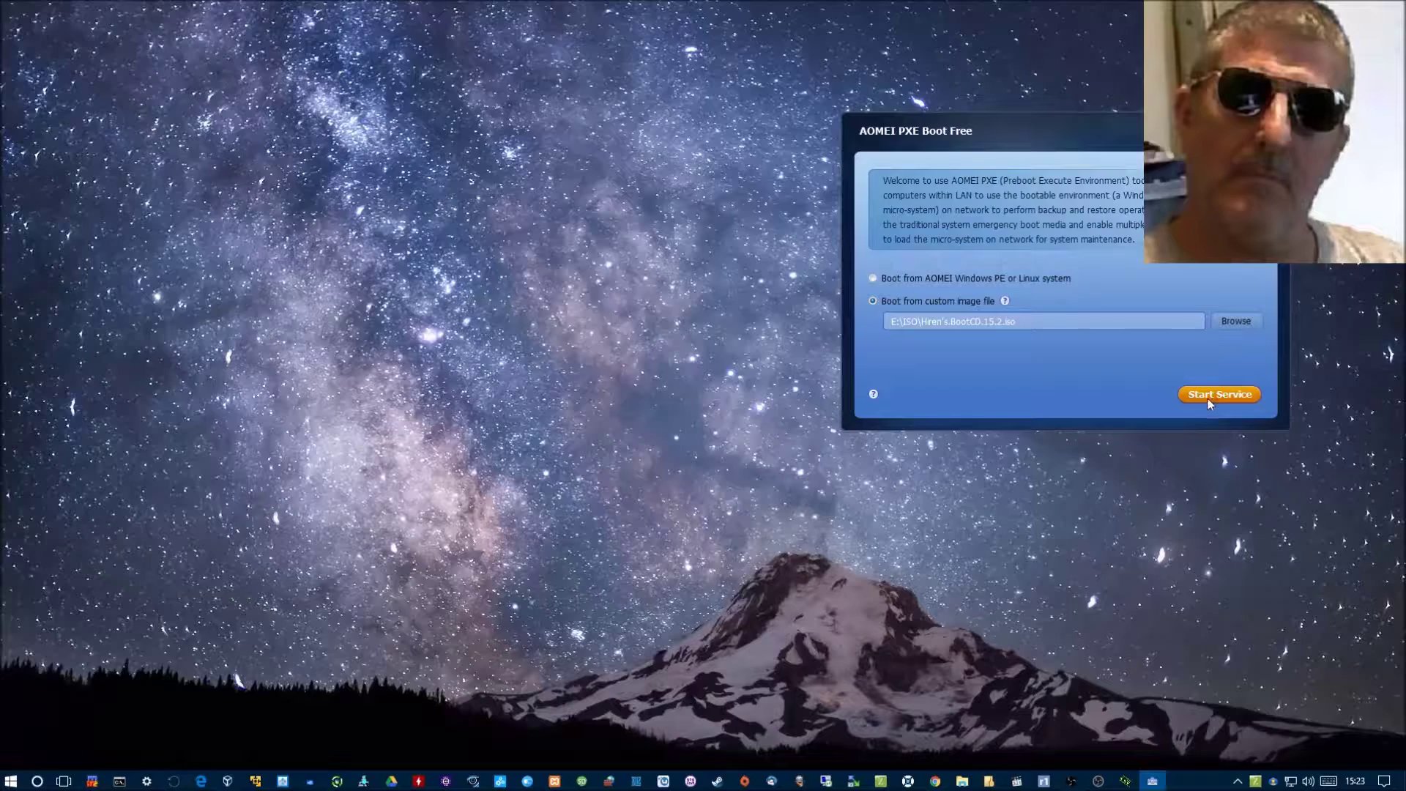
left_click(1066, 293)
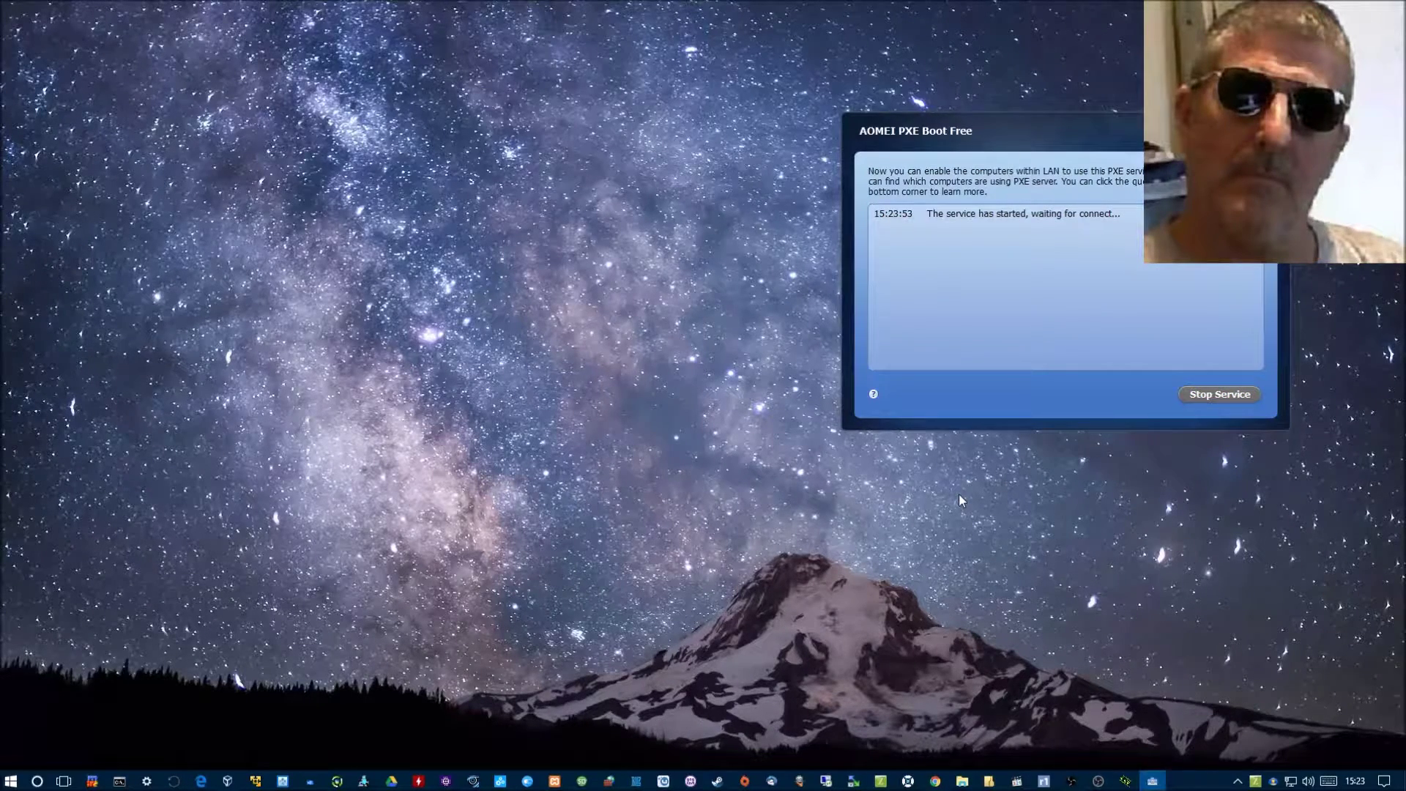
left_click(1074, 783)
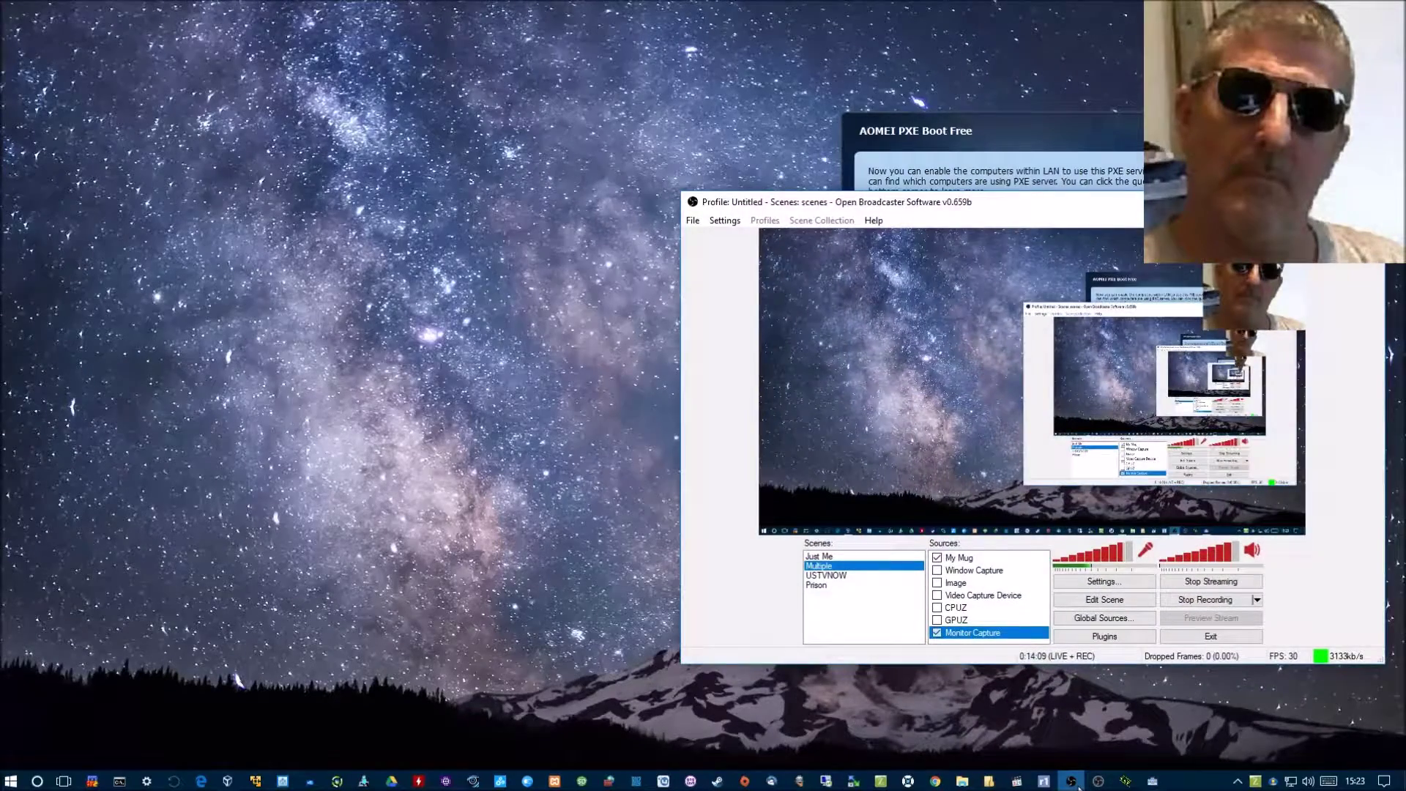
left_click(1073, 782)
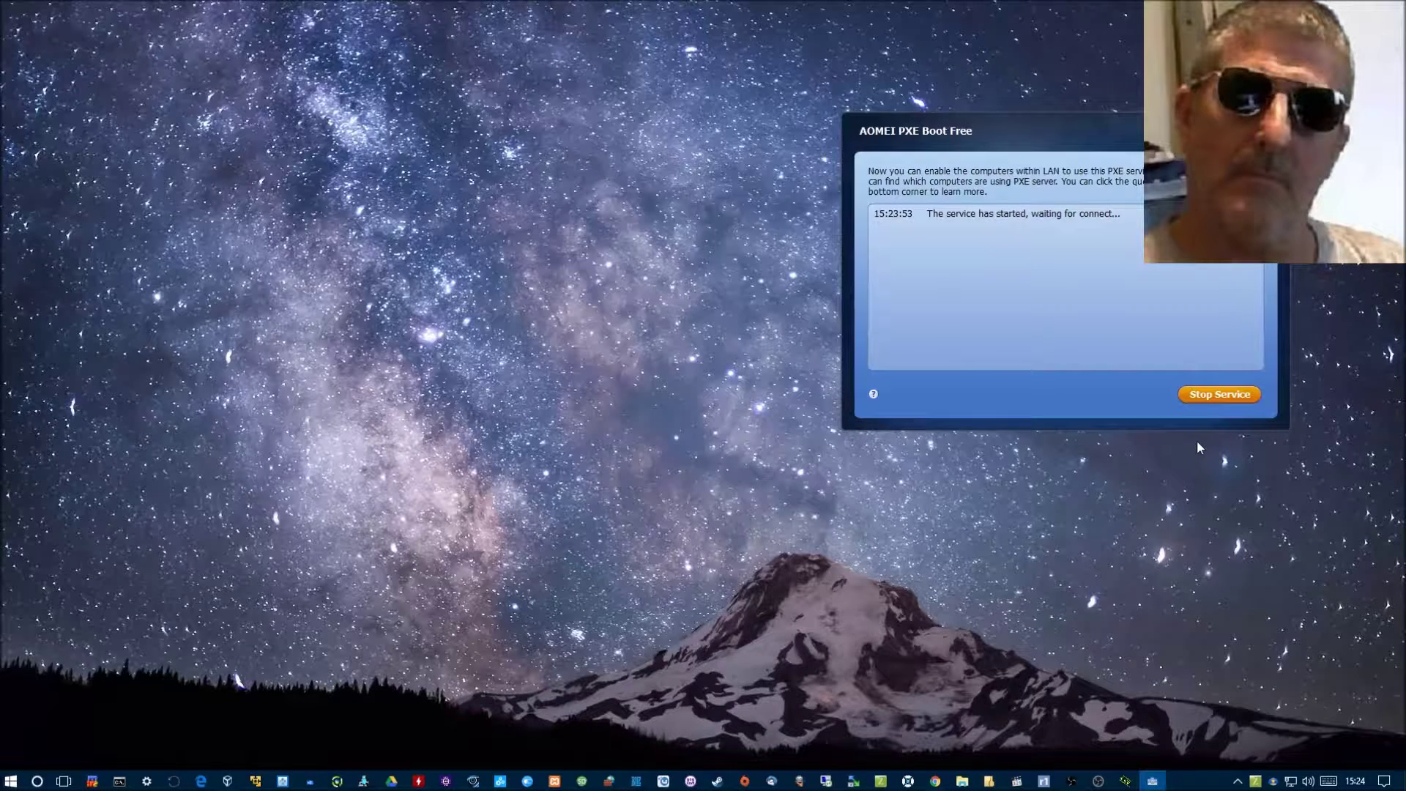
- Start the win 10 x64 virtual machine from VirtualBox Manager to network boot it, and minimize the manager
left_click(228, 780)
left_click(178, 195)
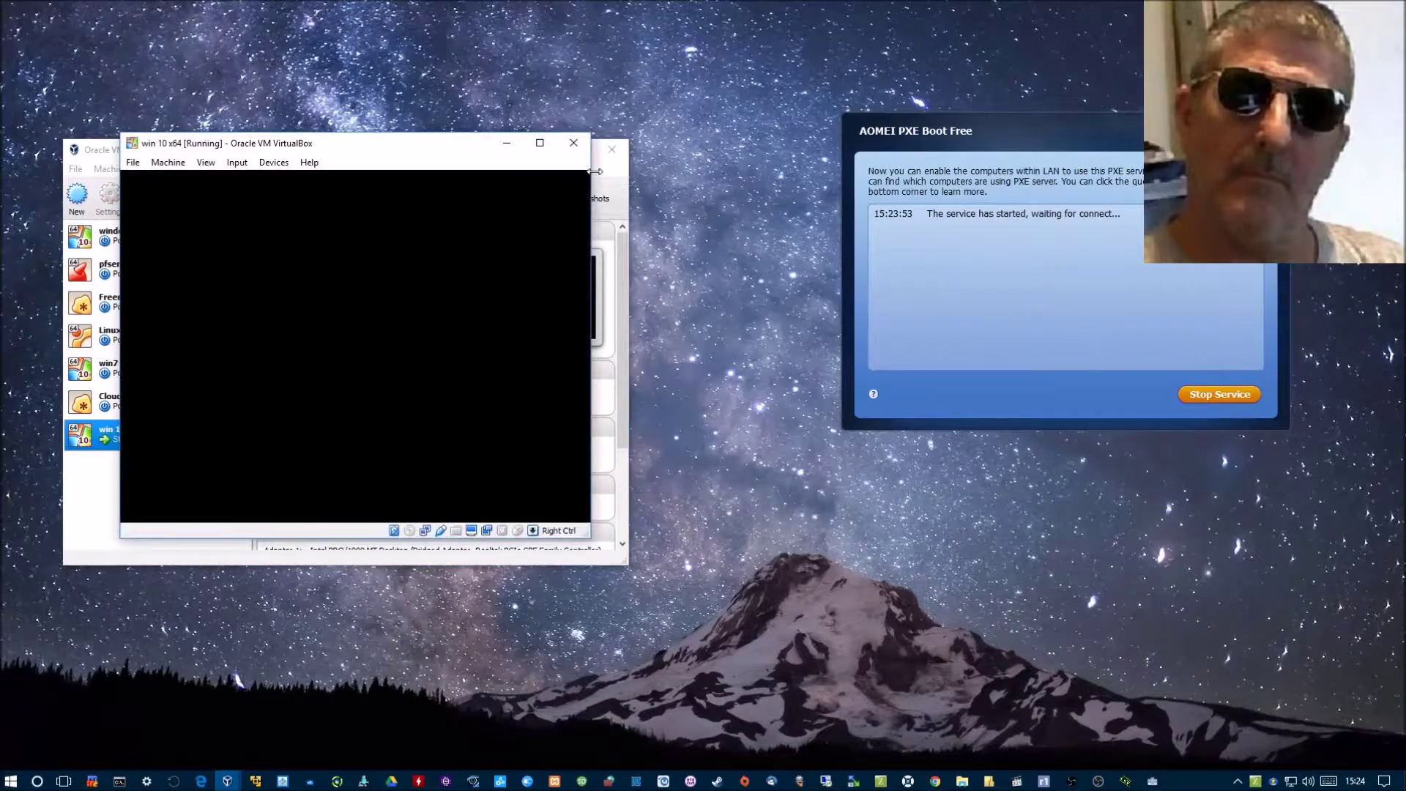
left_click(544, 149)
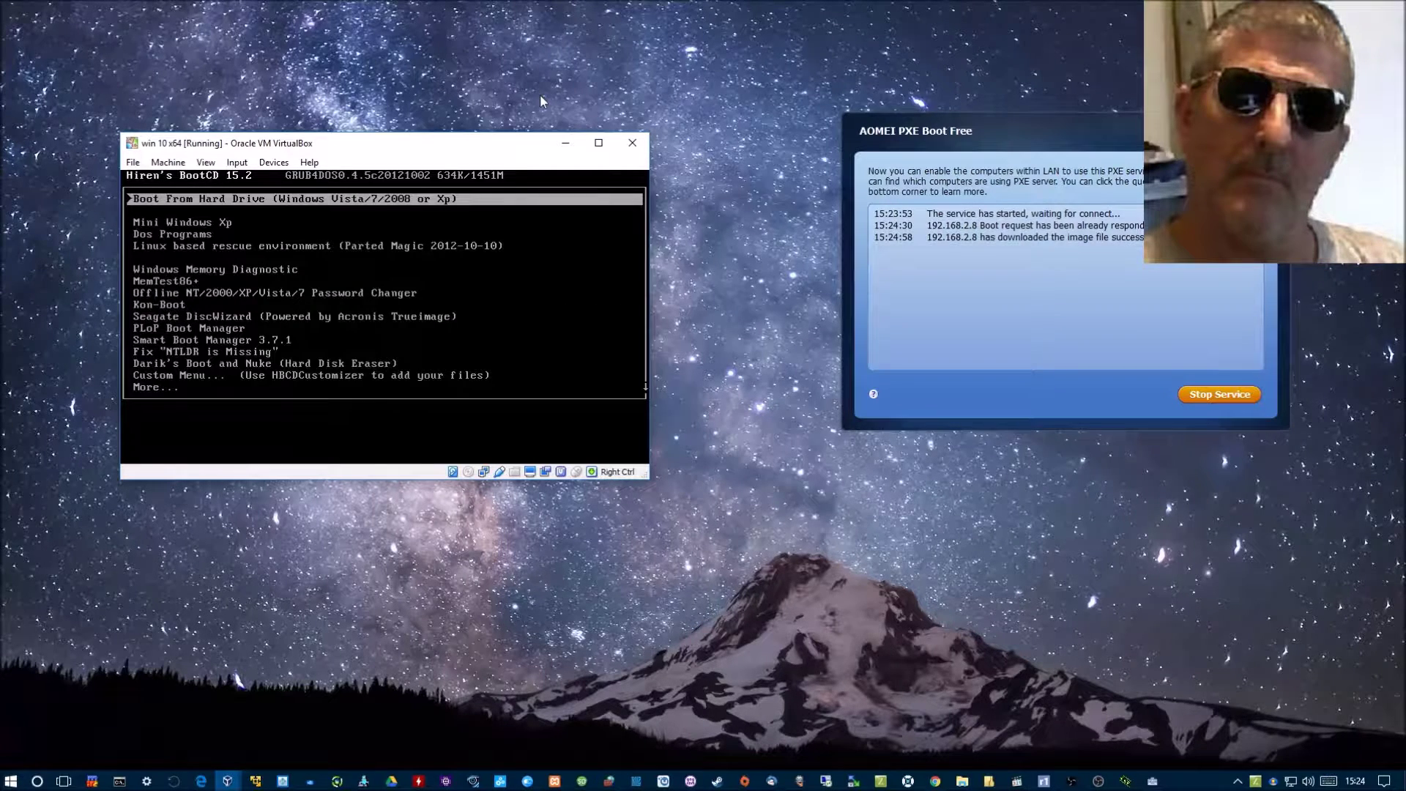
- Boot Mini Windows Xp from the Hiren's BootCD 15.2 menu and open Windows Explorer in it
key("Down")
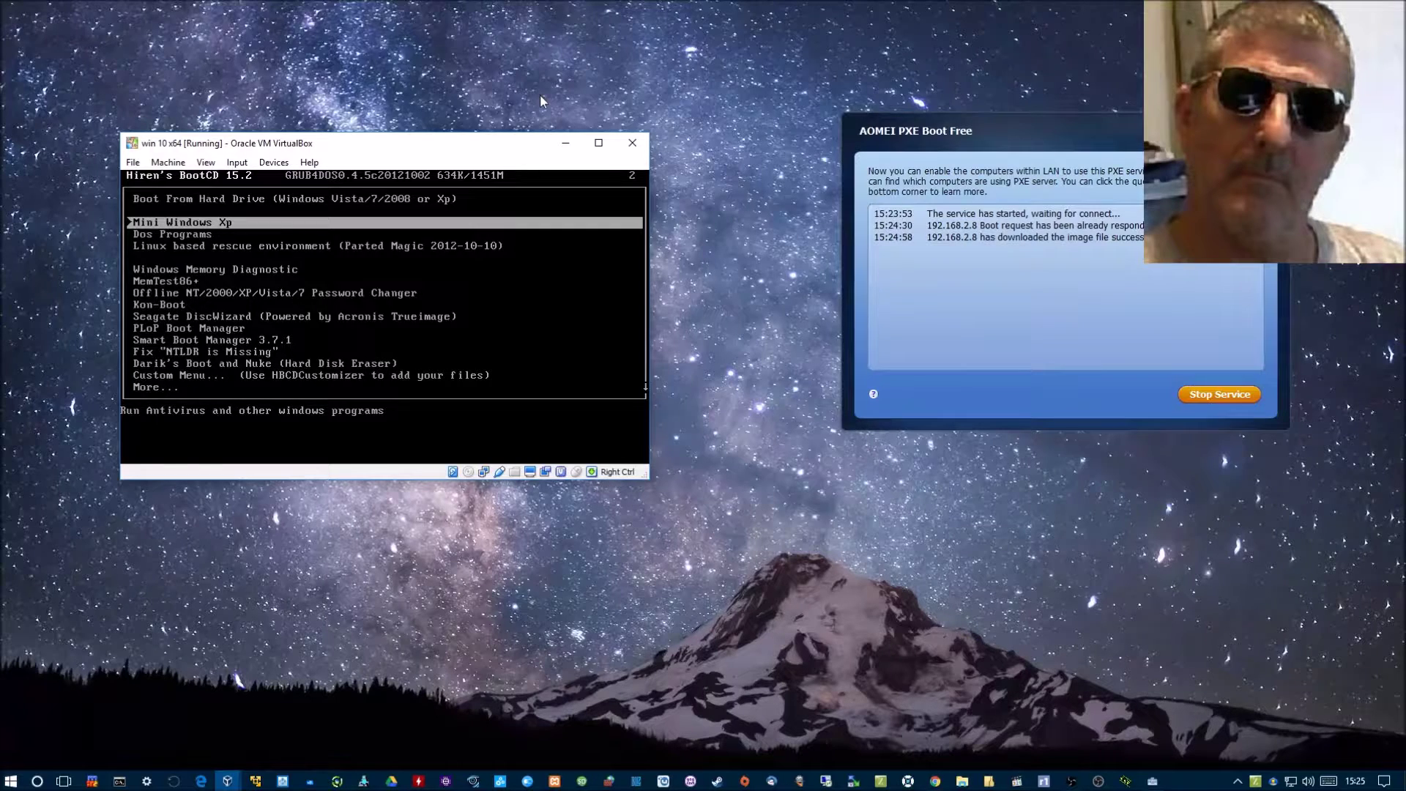
key("Return")
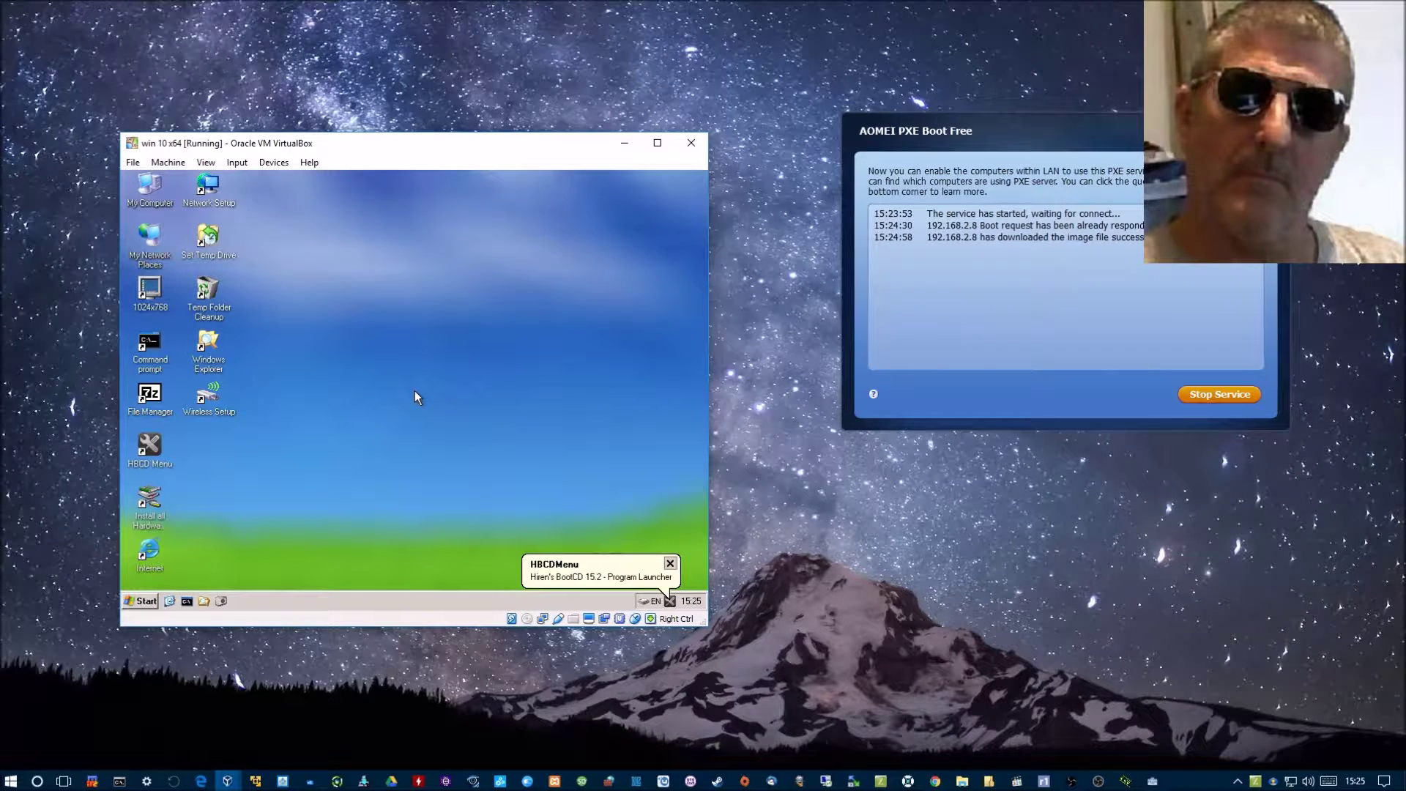
double_click(209, 342)
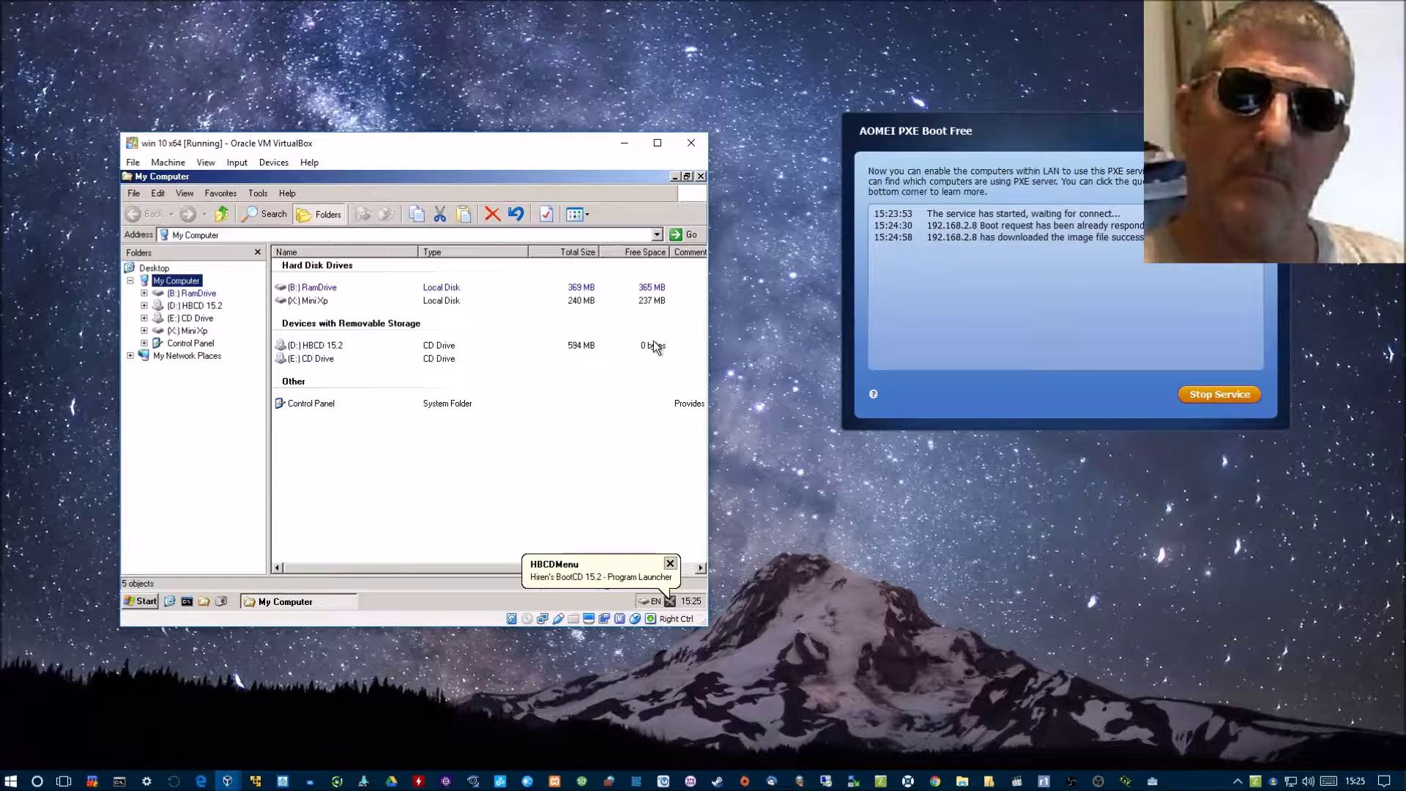
- Examine the contents of the HBCD 15.2, CD, Mini Xp and RamDrive drives in Windows Explorer inside Mini Windows Xp
double_click(330, 348)
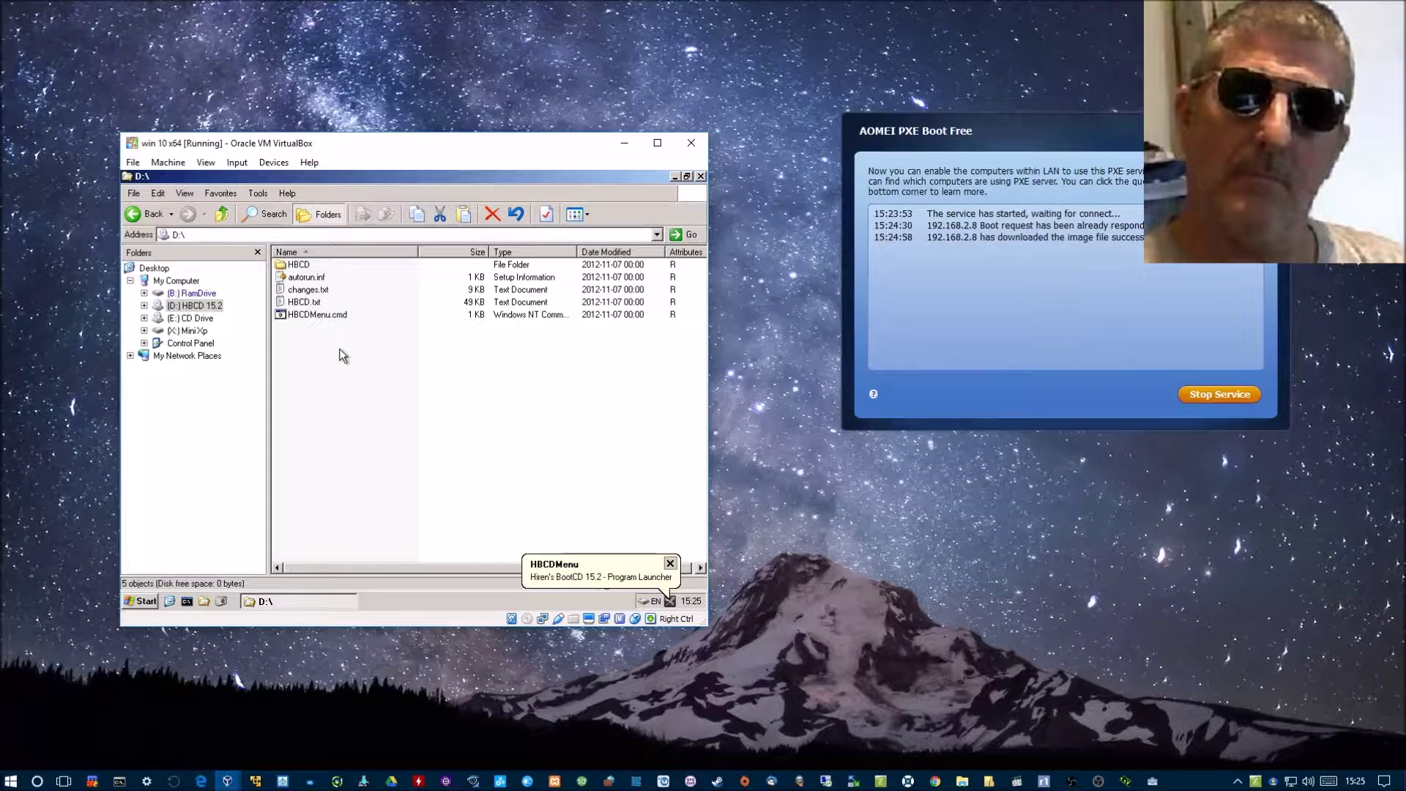
left_click(190, 318)
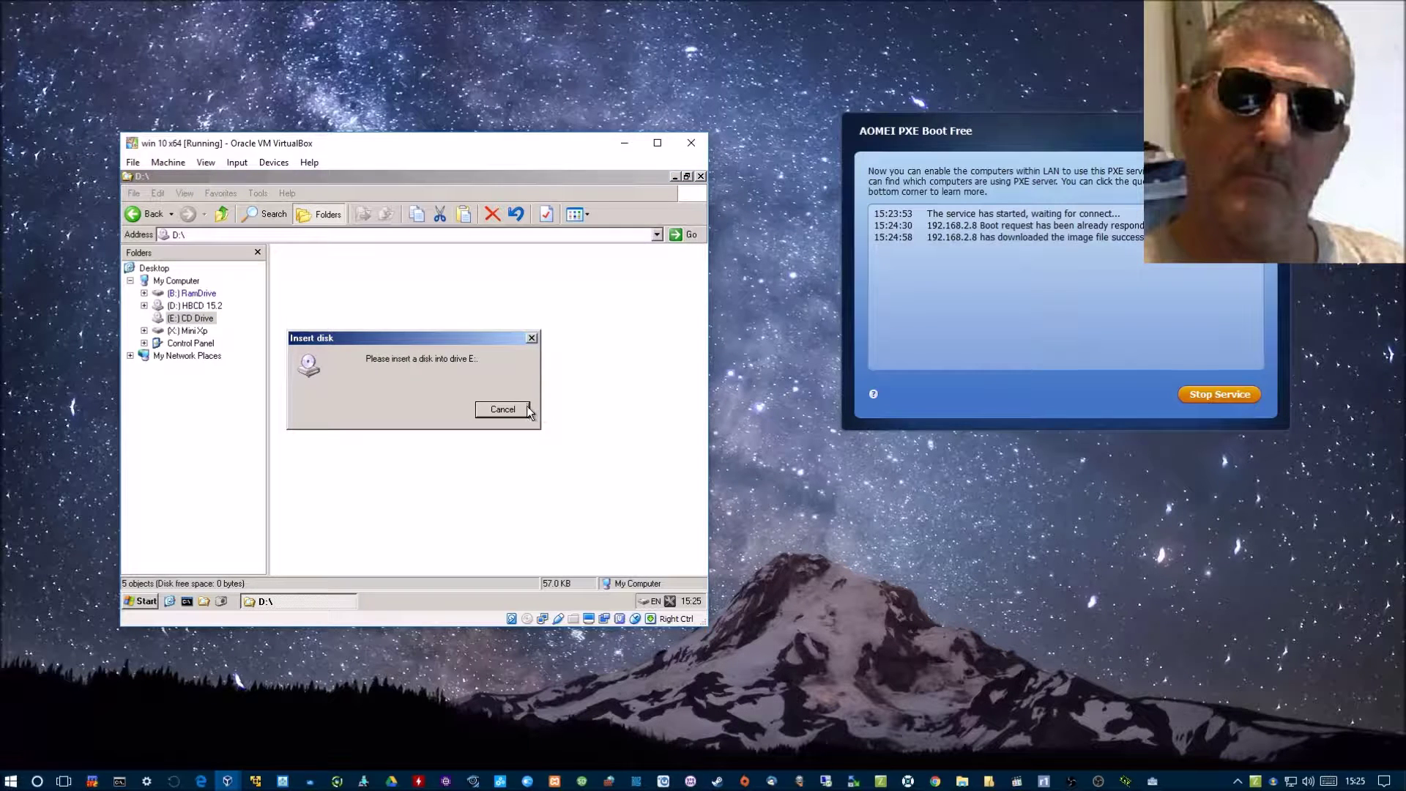
left_click(526, 409)
left_click(188, 330)
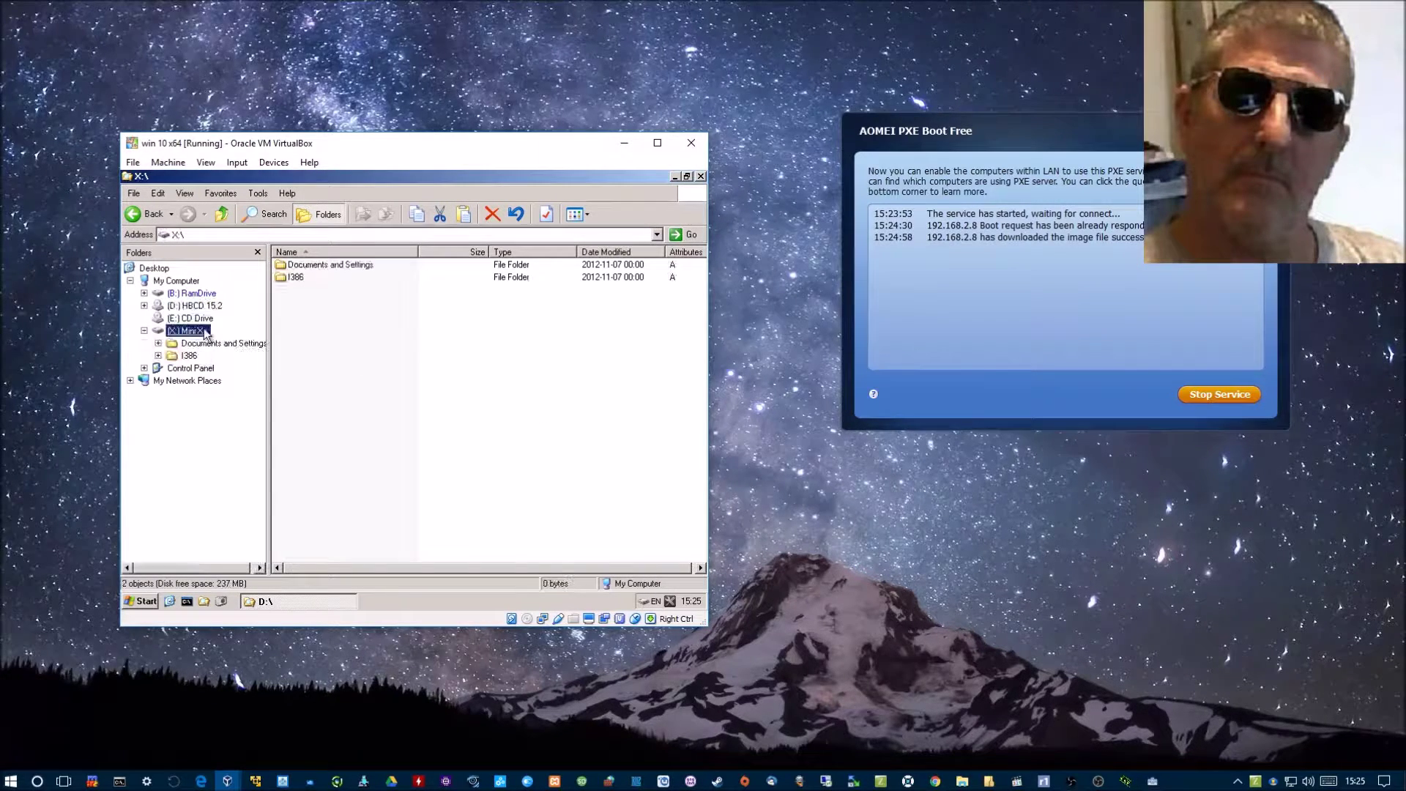
left_click(207, 295)
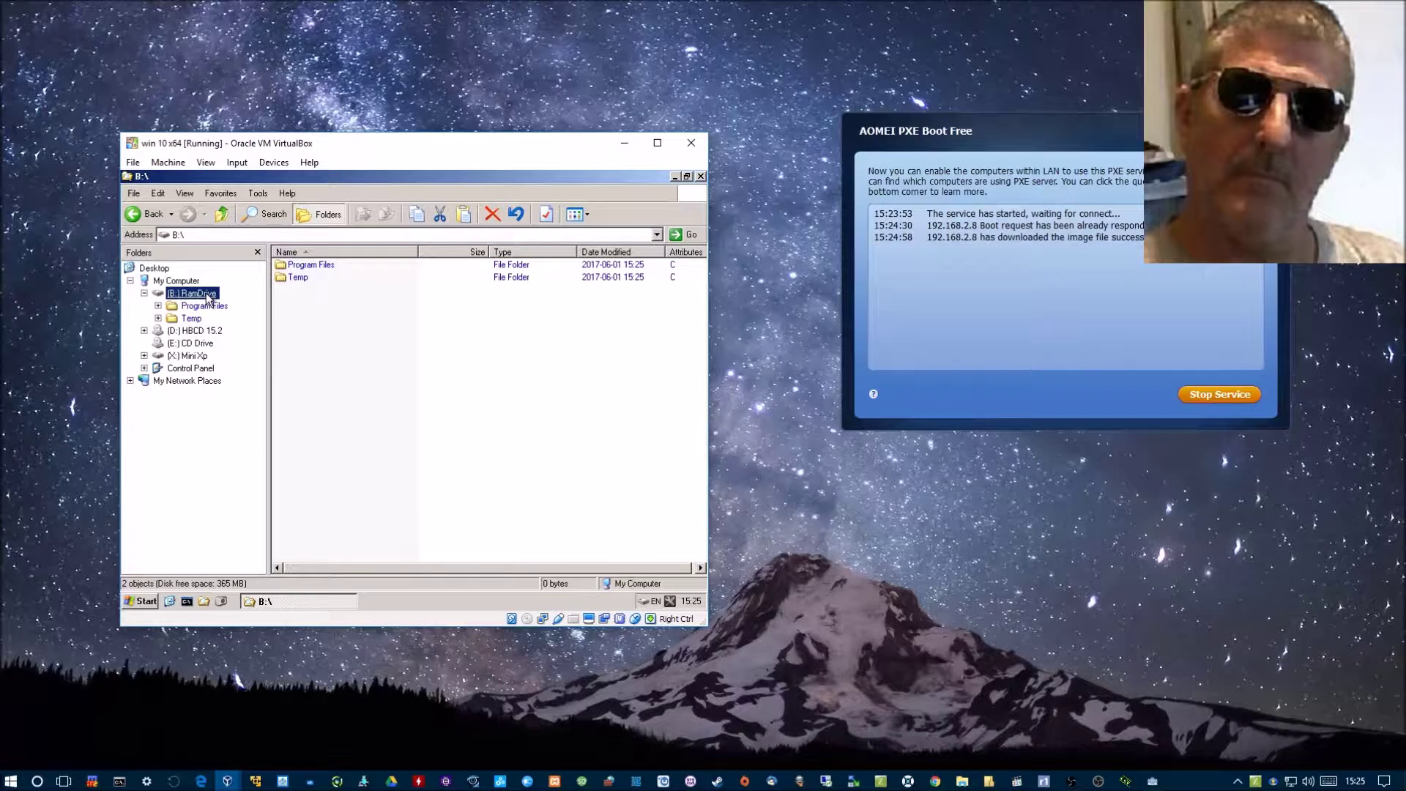
left_click(208, 305)
left_click(197, 344)
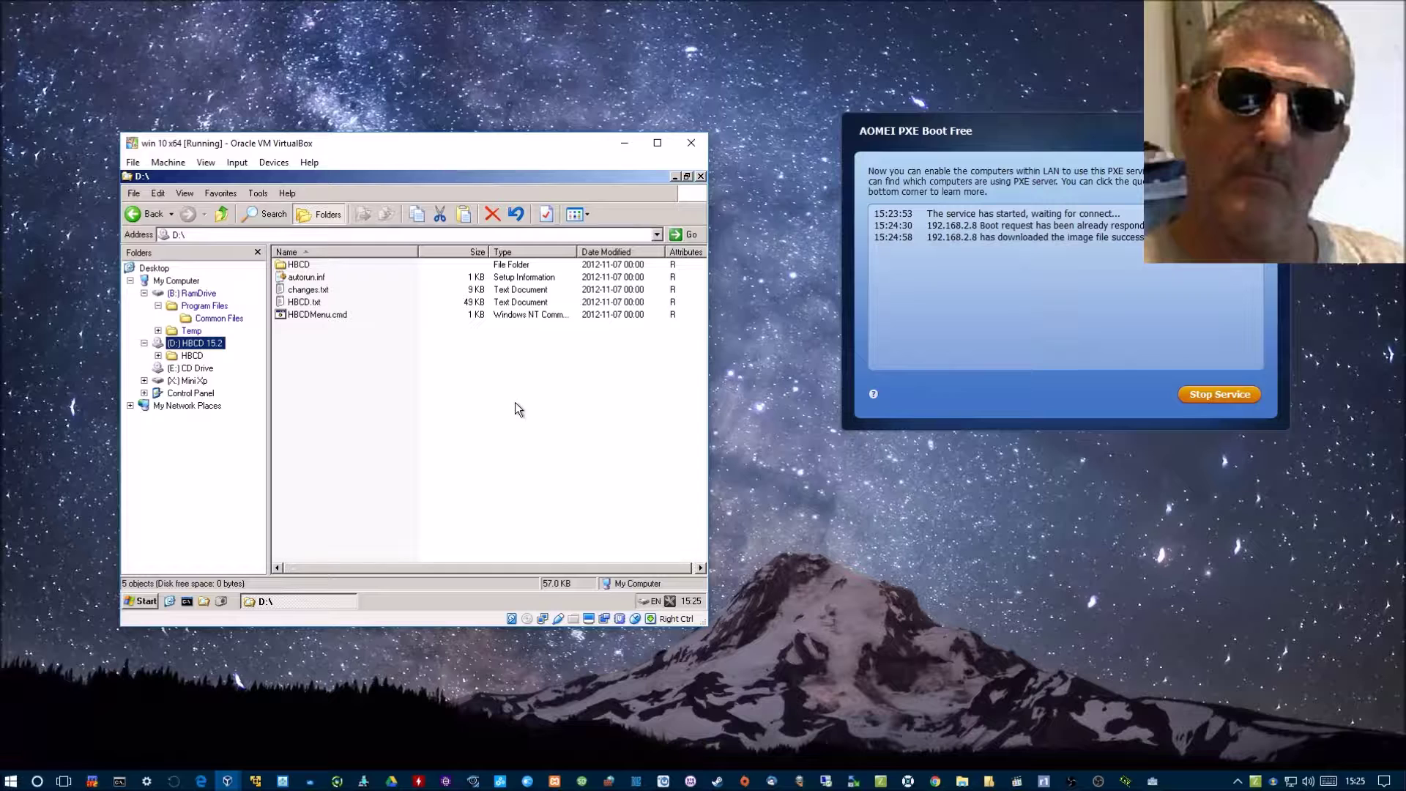
- Look through the HBCD\Programs folder on drive D: and close the Explorer window
double_click(311, 266)
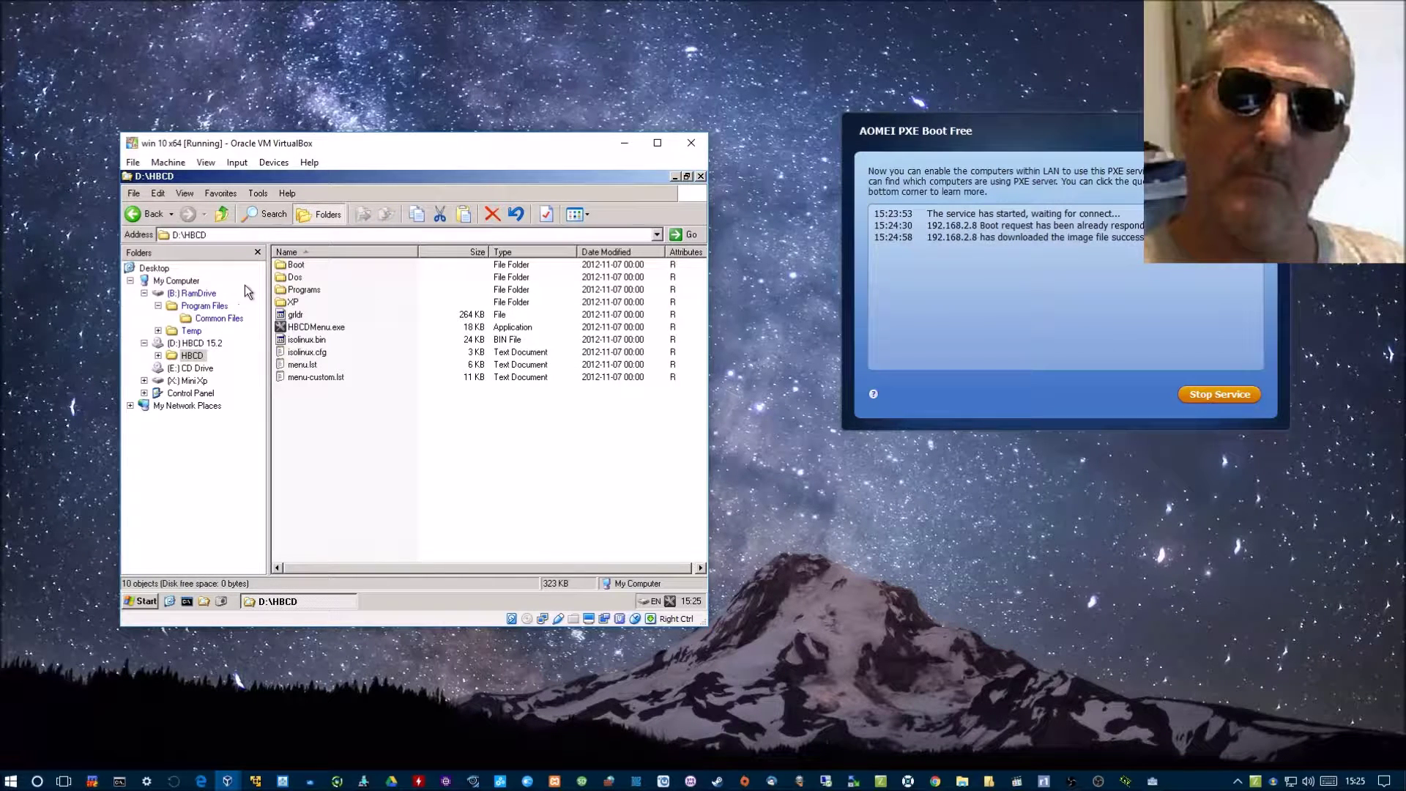
left_click(300, 291)
double_click(300, 292)
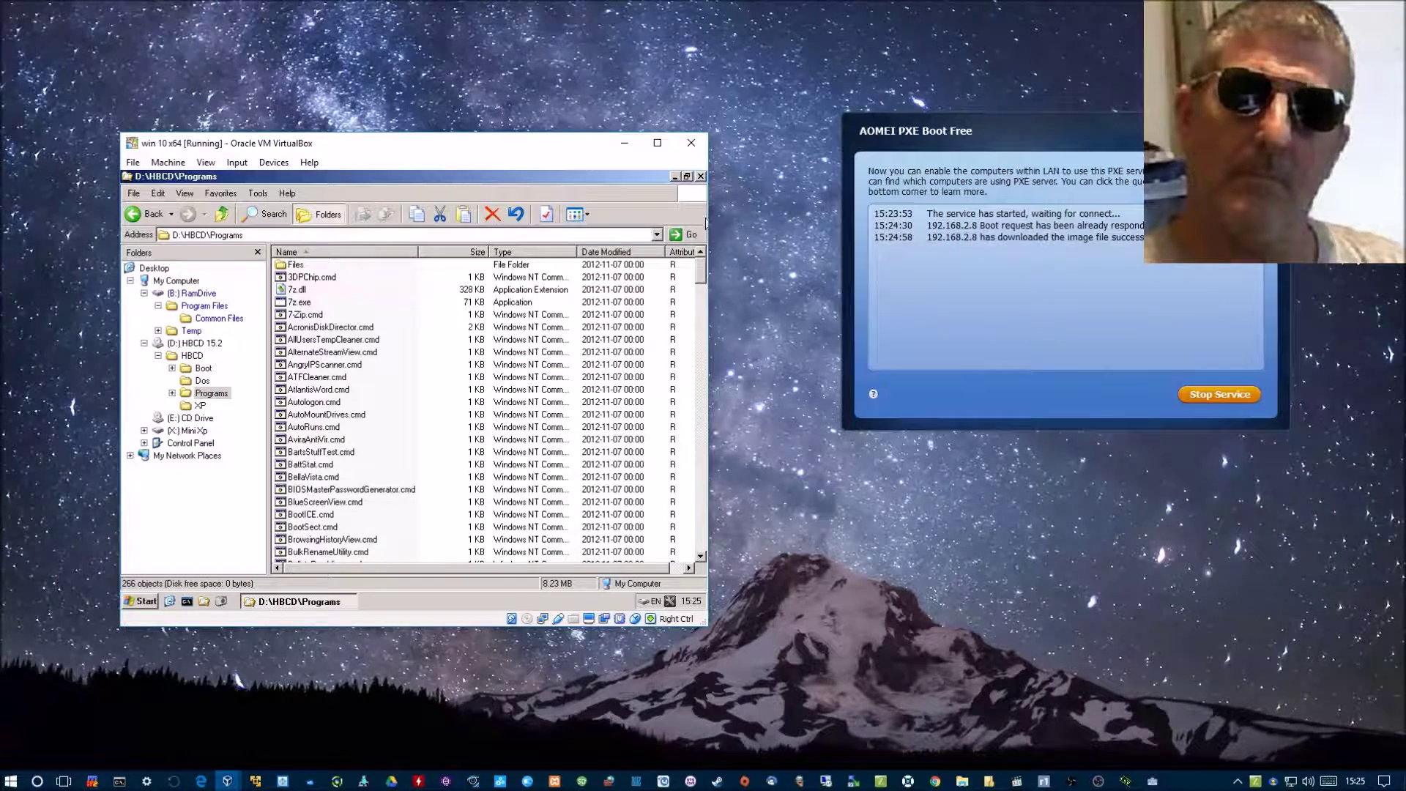
left_click(700, 177)
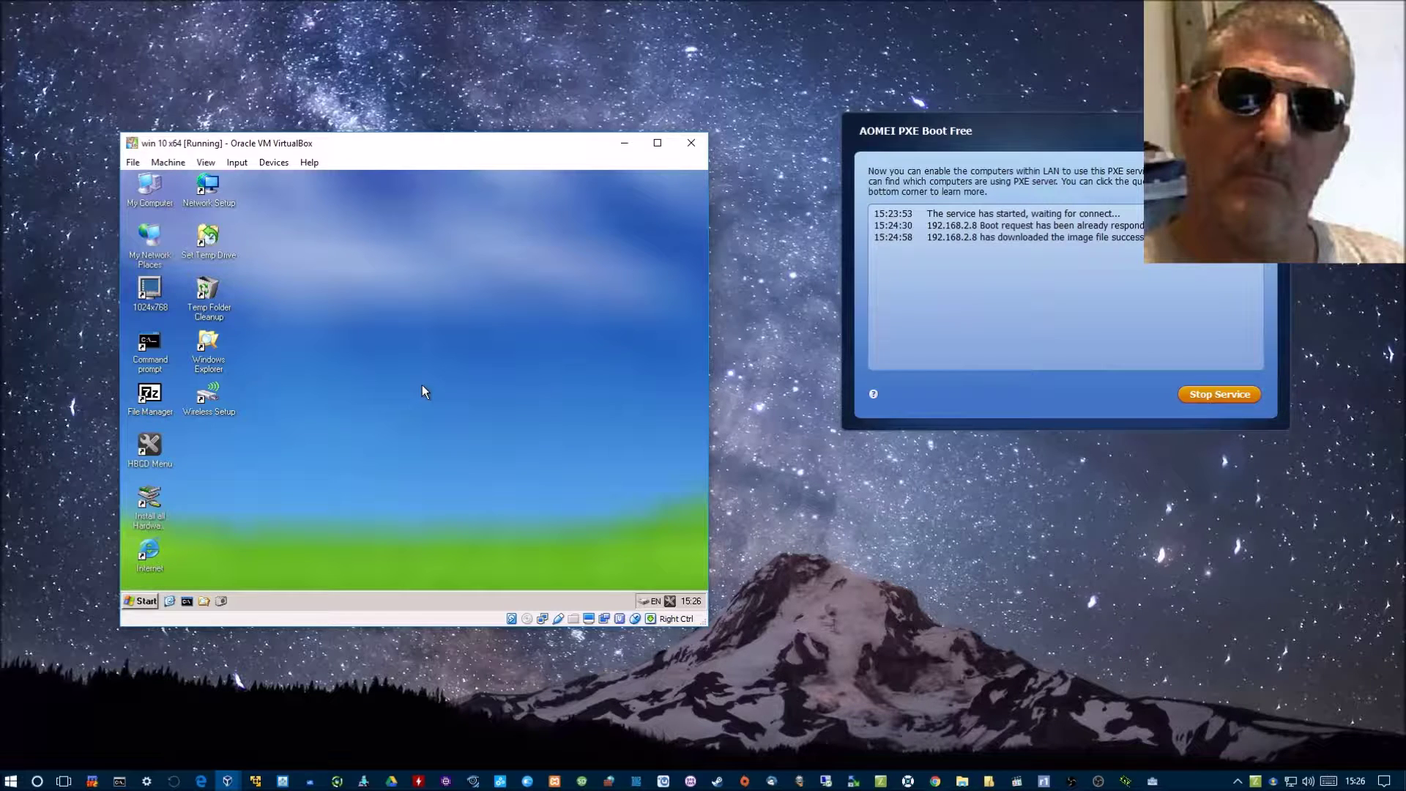
- Shut down Mini Windows Xp in the win 10 x64 virtual machine
key("super")
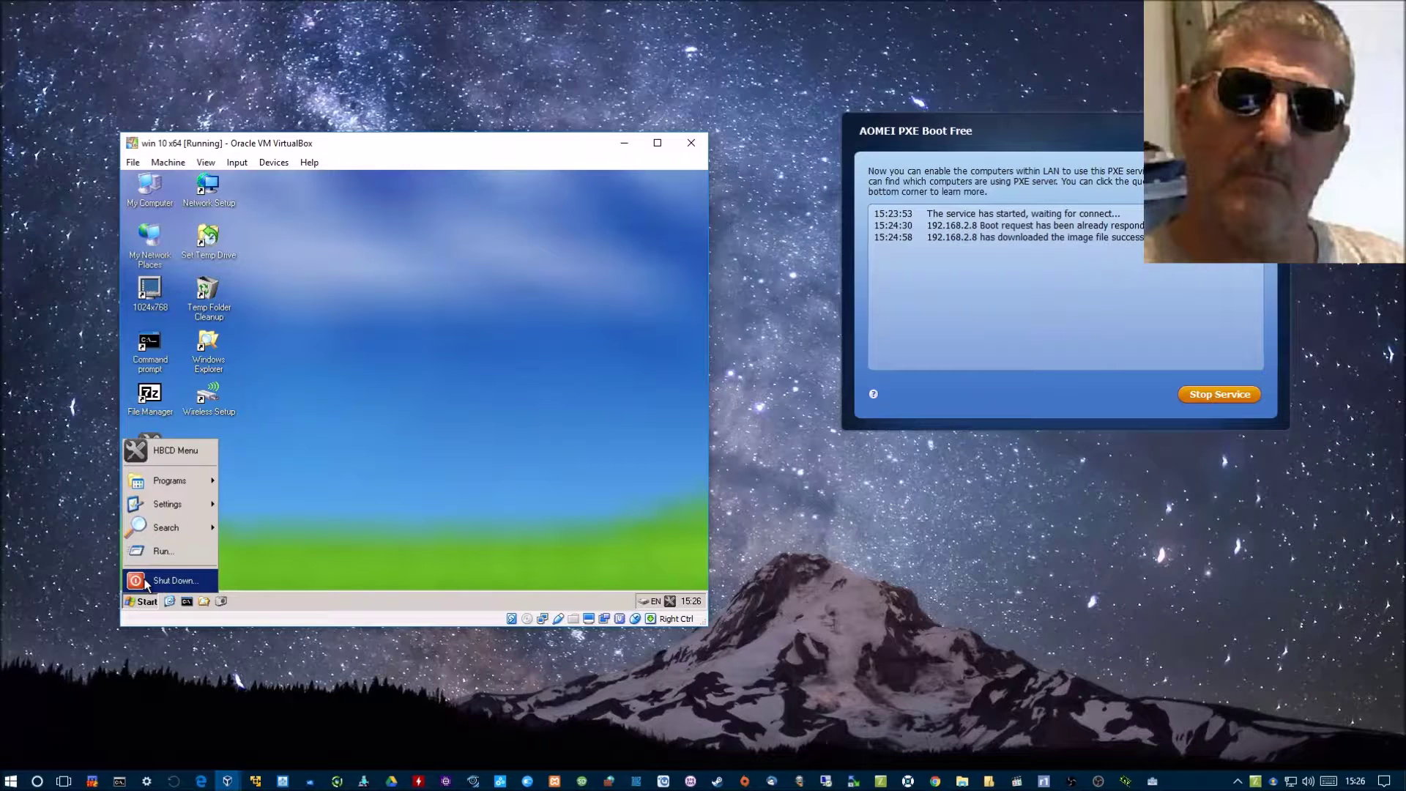
left_click(164, 580)
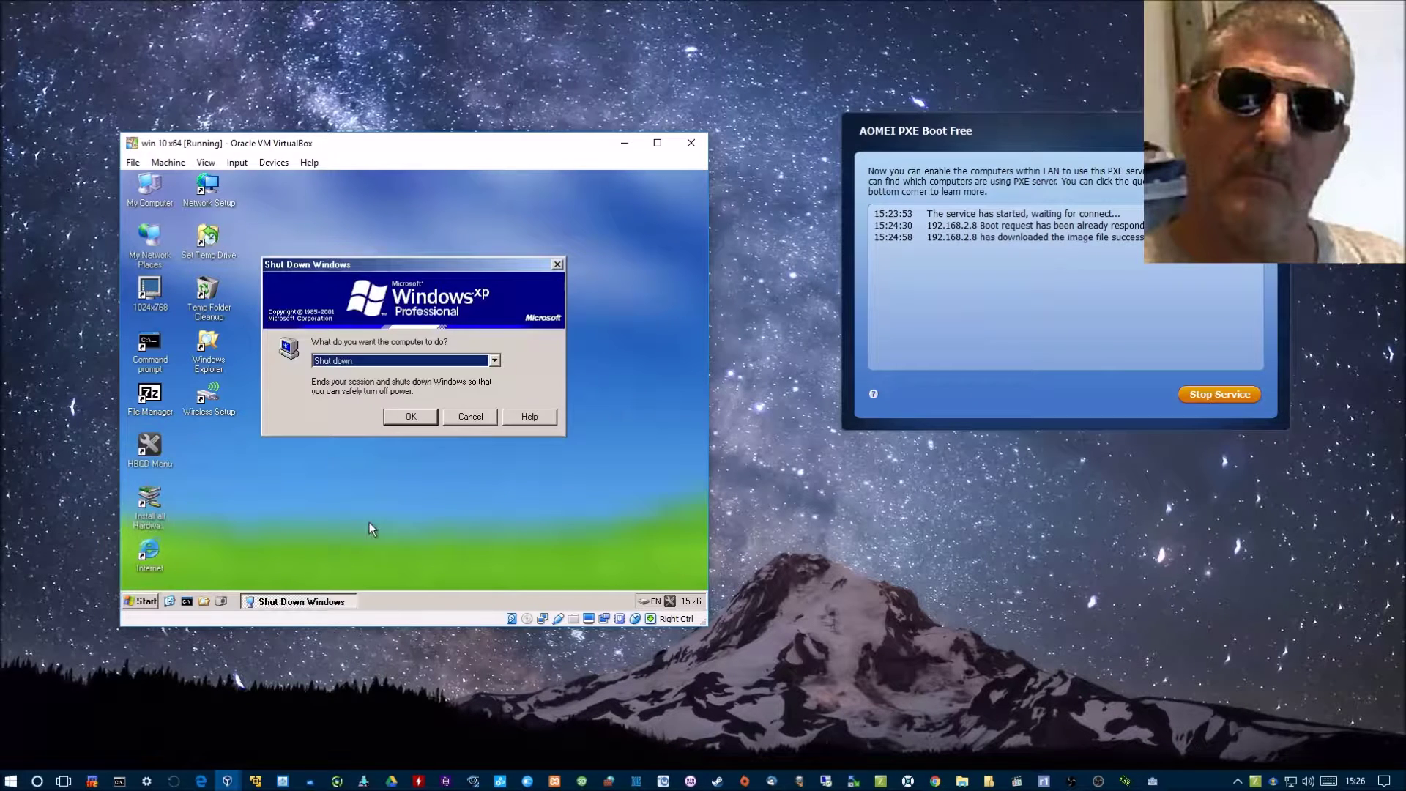
left_click(414, 422)
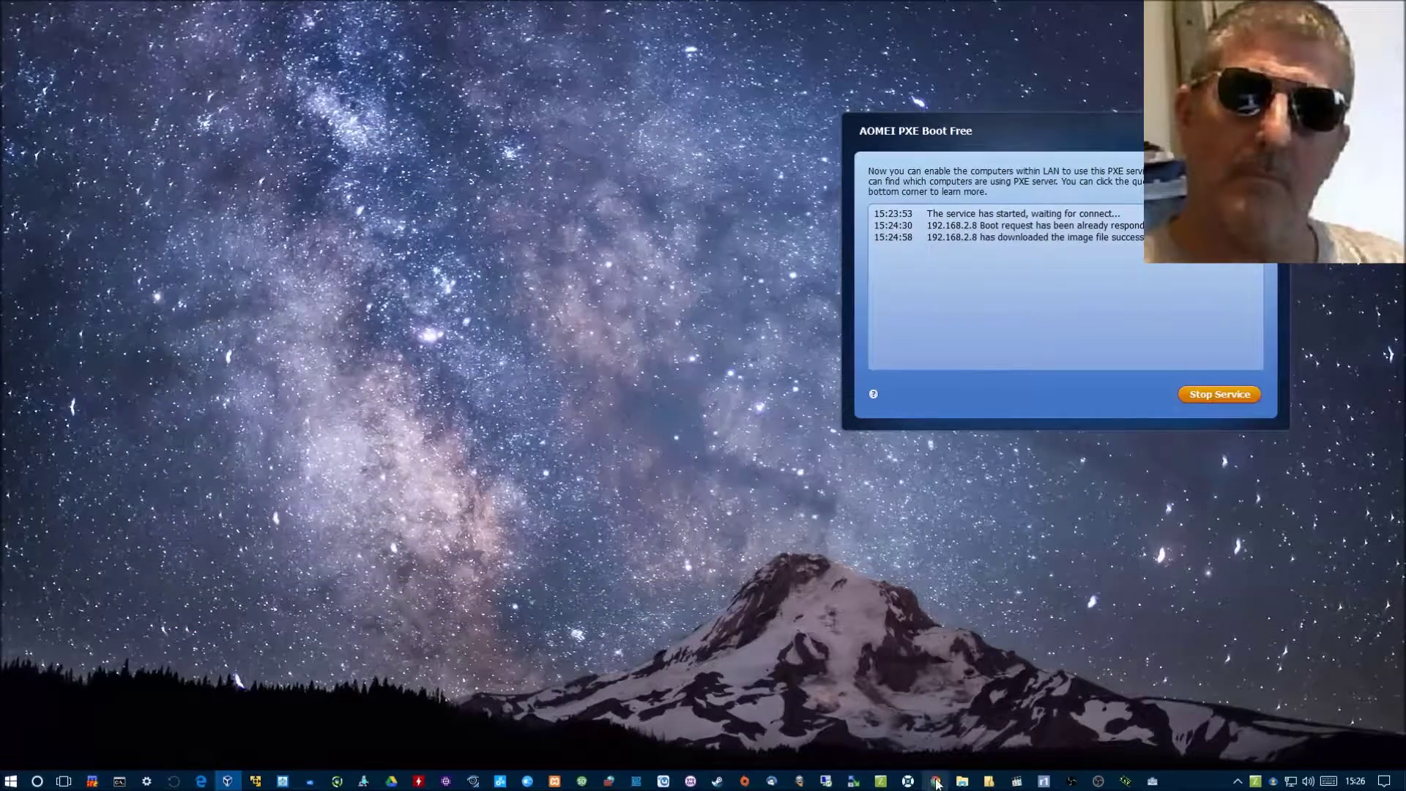
mouse_move(936, 783)
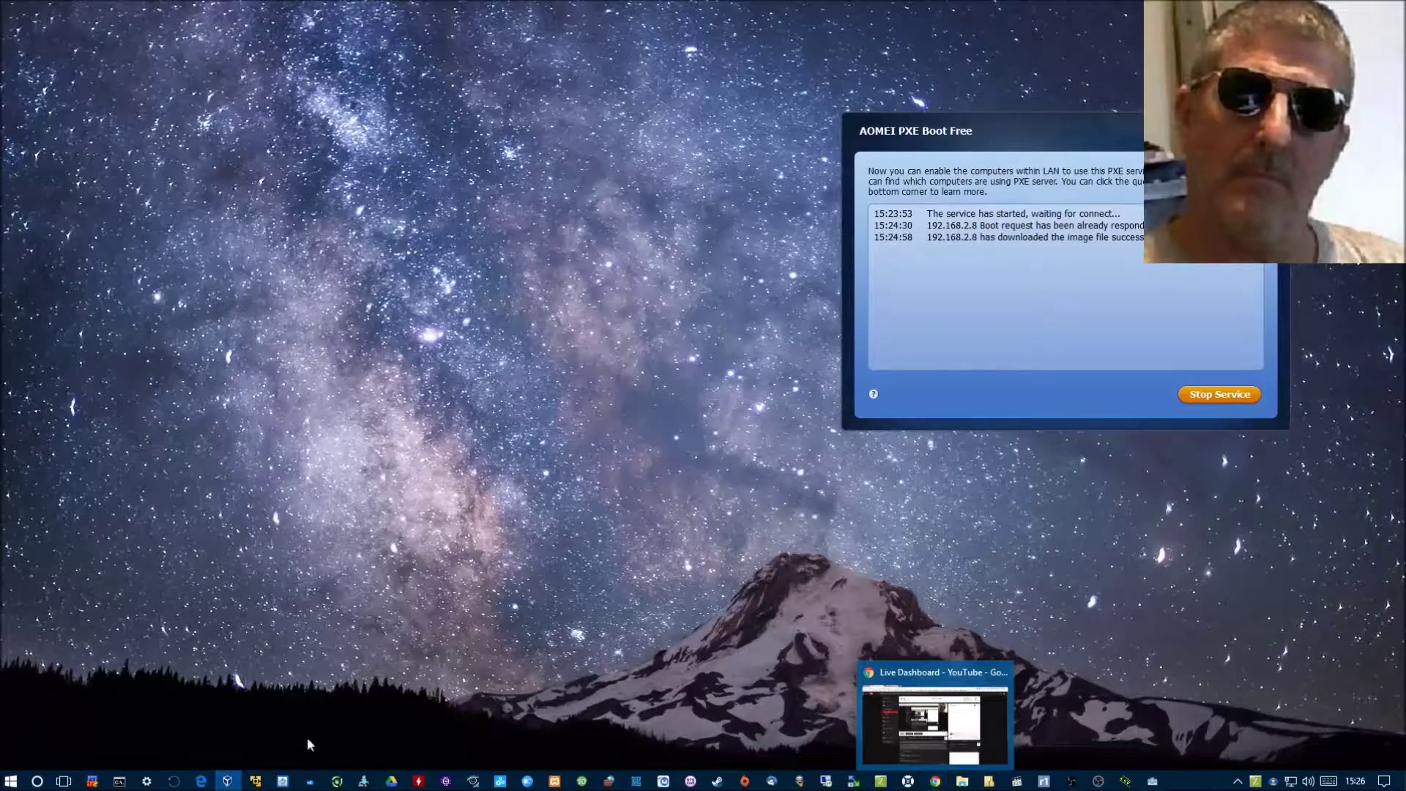
left_click(228, 782)
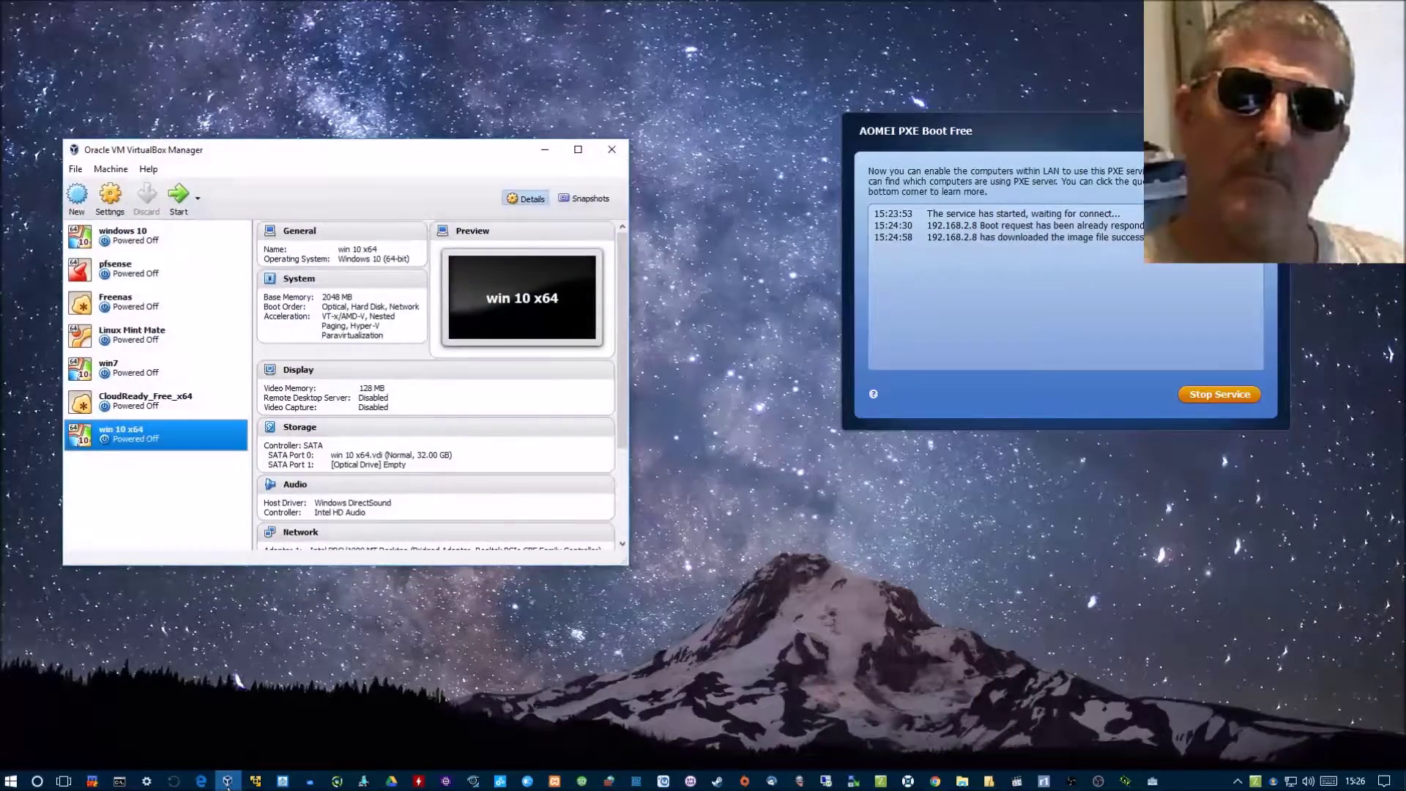
left_click(228, 782)
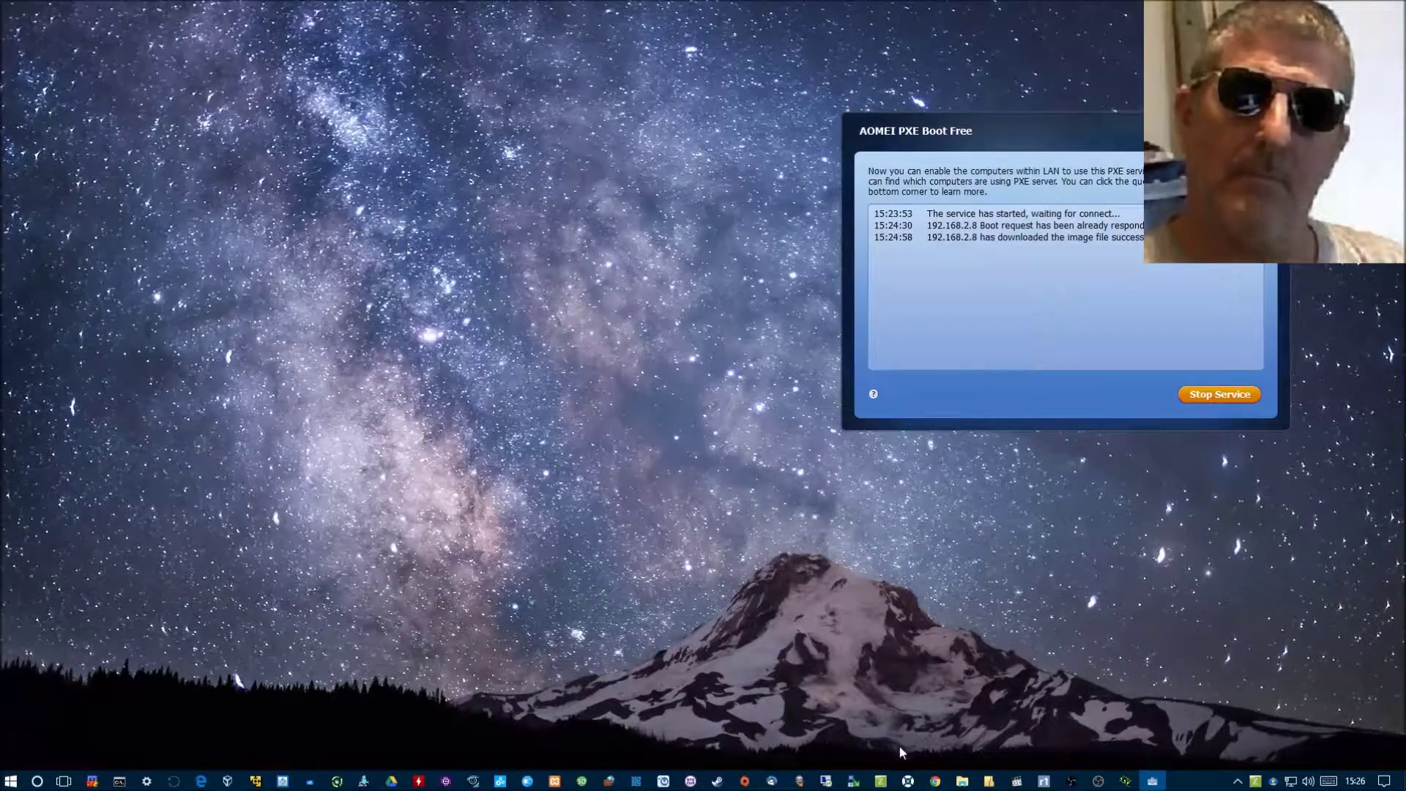
mouse_move(942, 786)
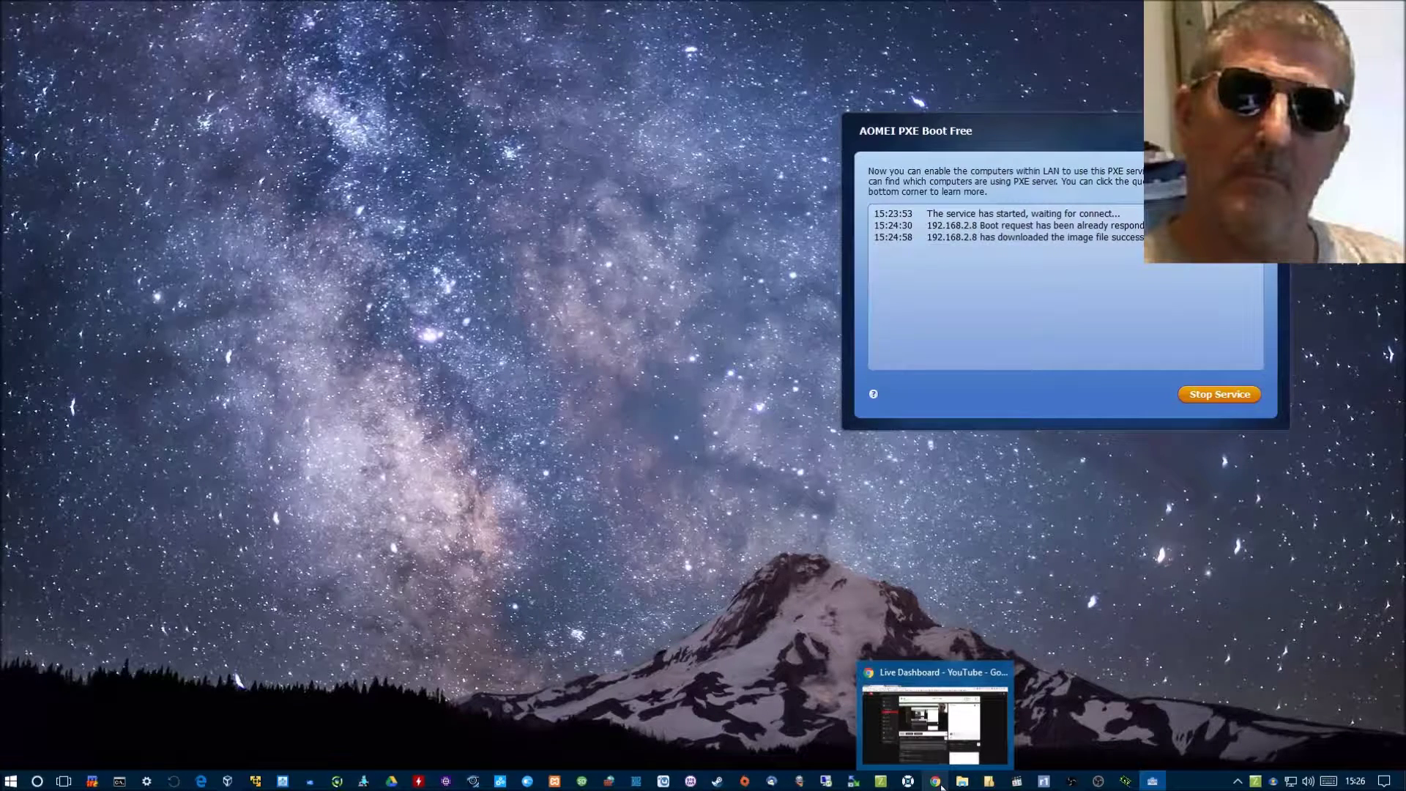
- Stop the AOMEI PXE service and set the custom boot image to MacriumReflectRescue10.iso from E:\ISO
left_click(1219, 396)
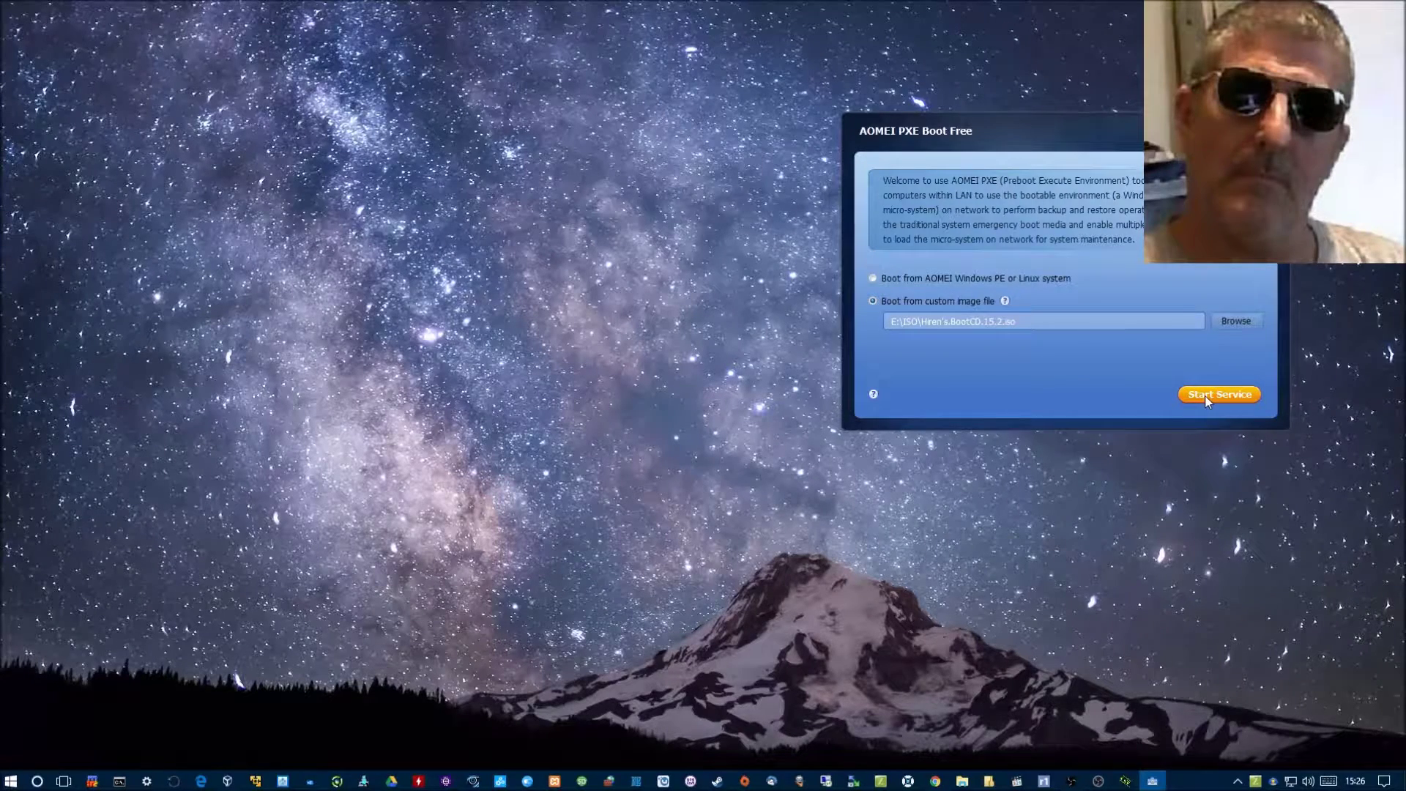
left_click(1230, 322)
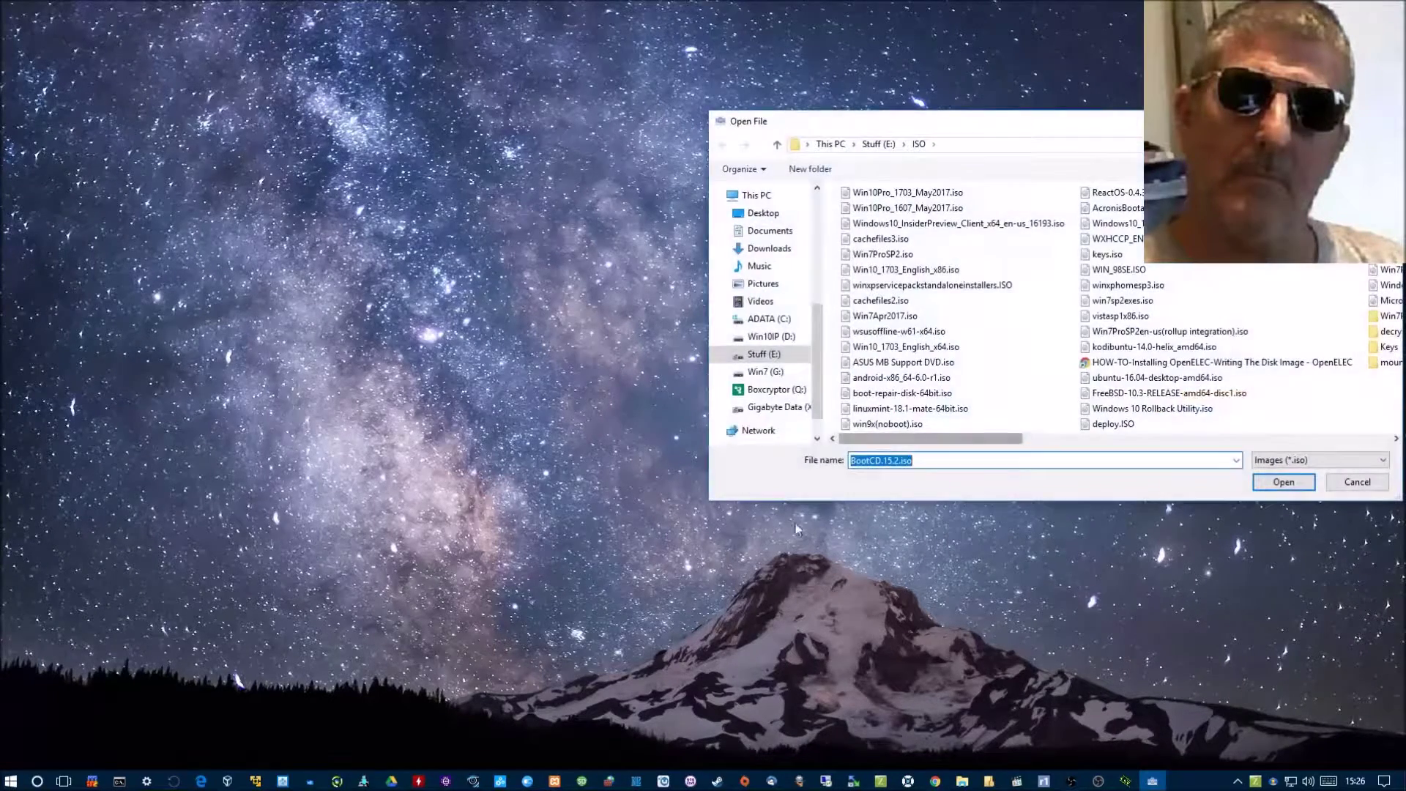
scroll(998, 322, "right", 5)
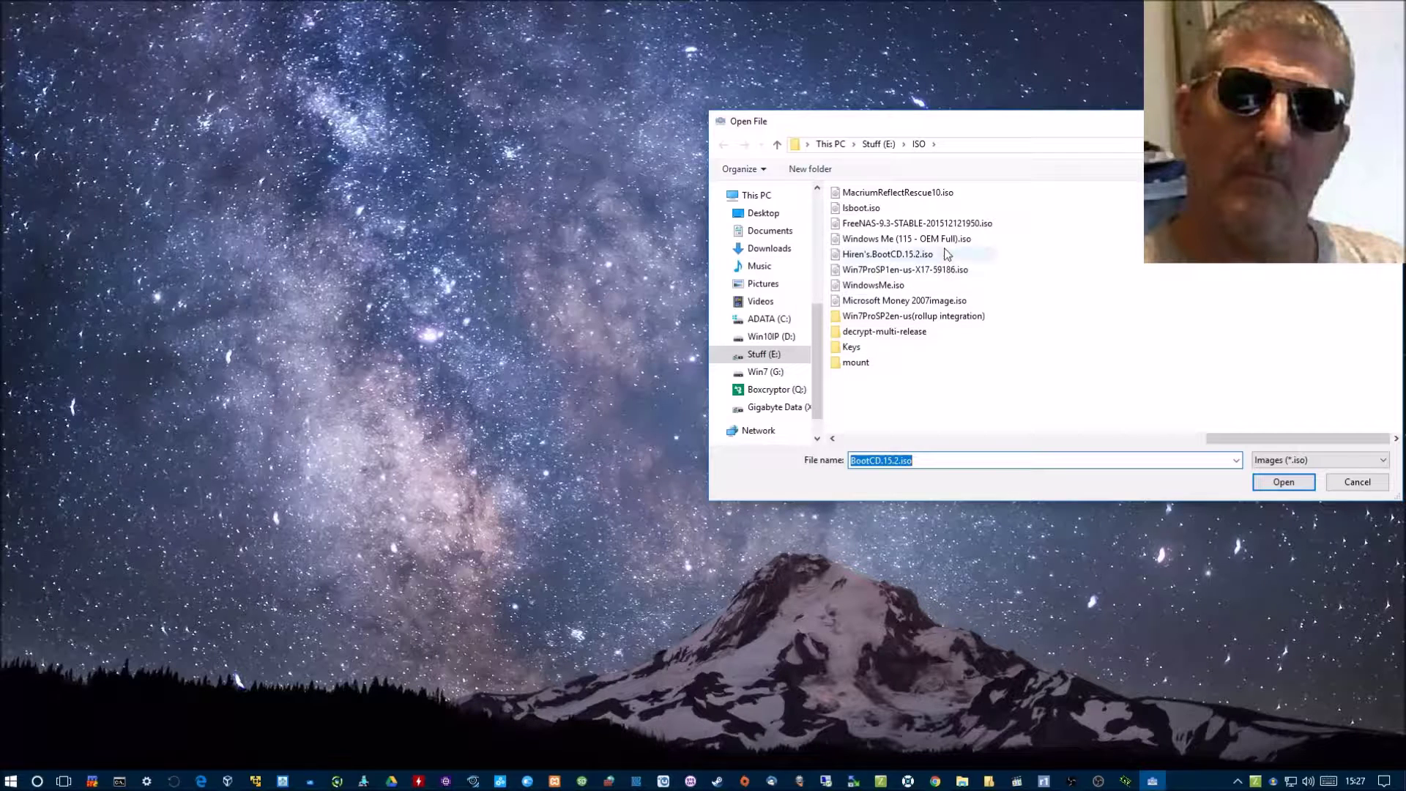
left_click(897, 193)
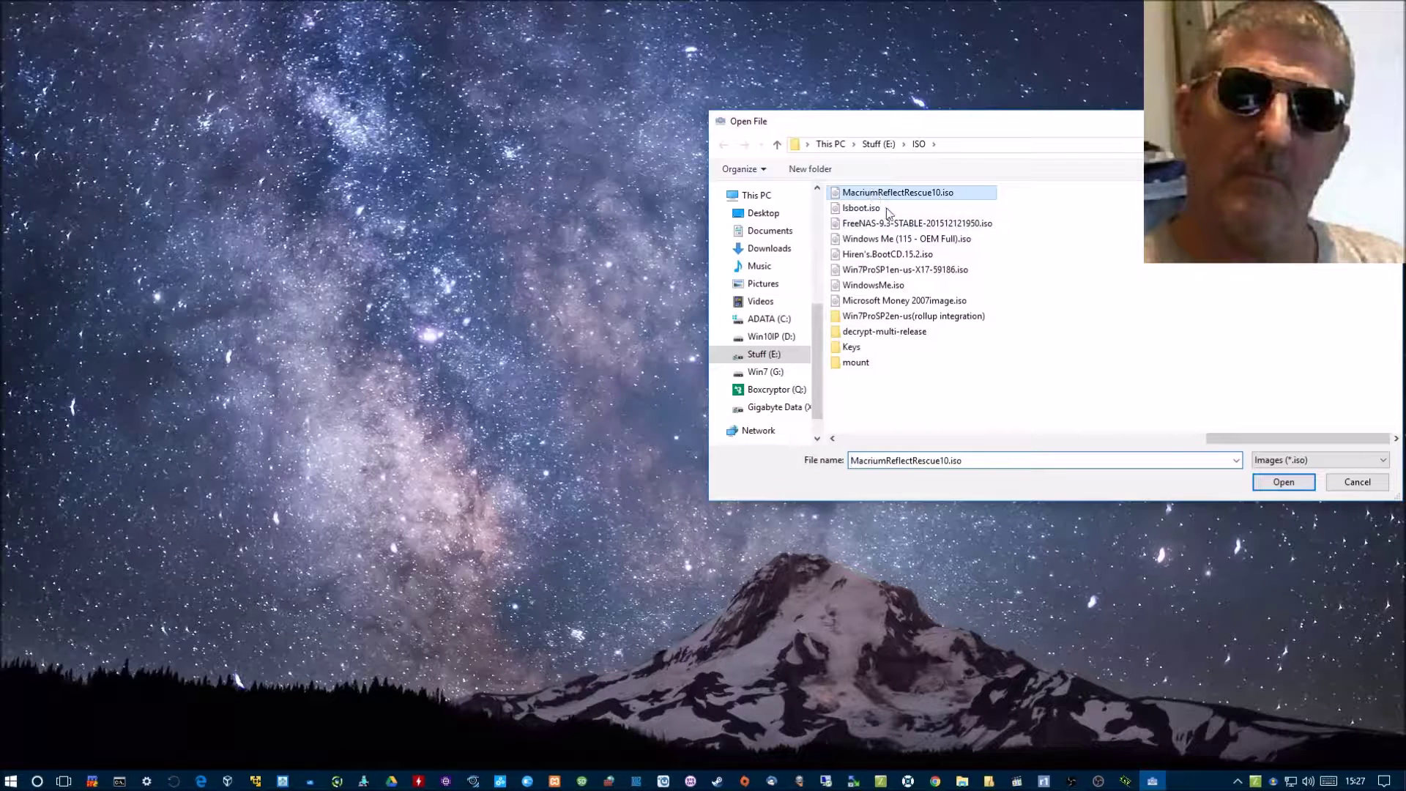
left_click(1272, 488)
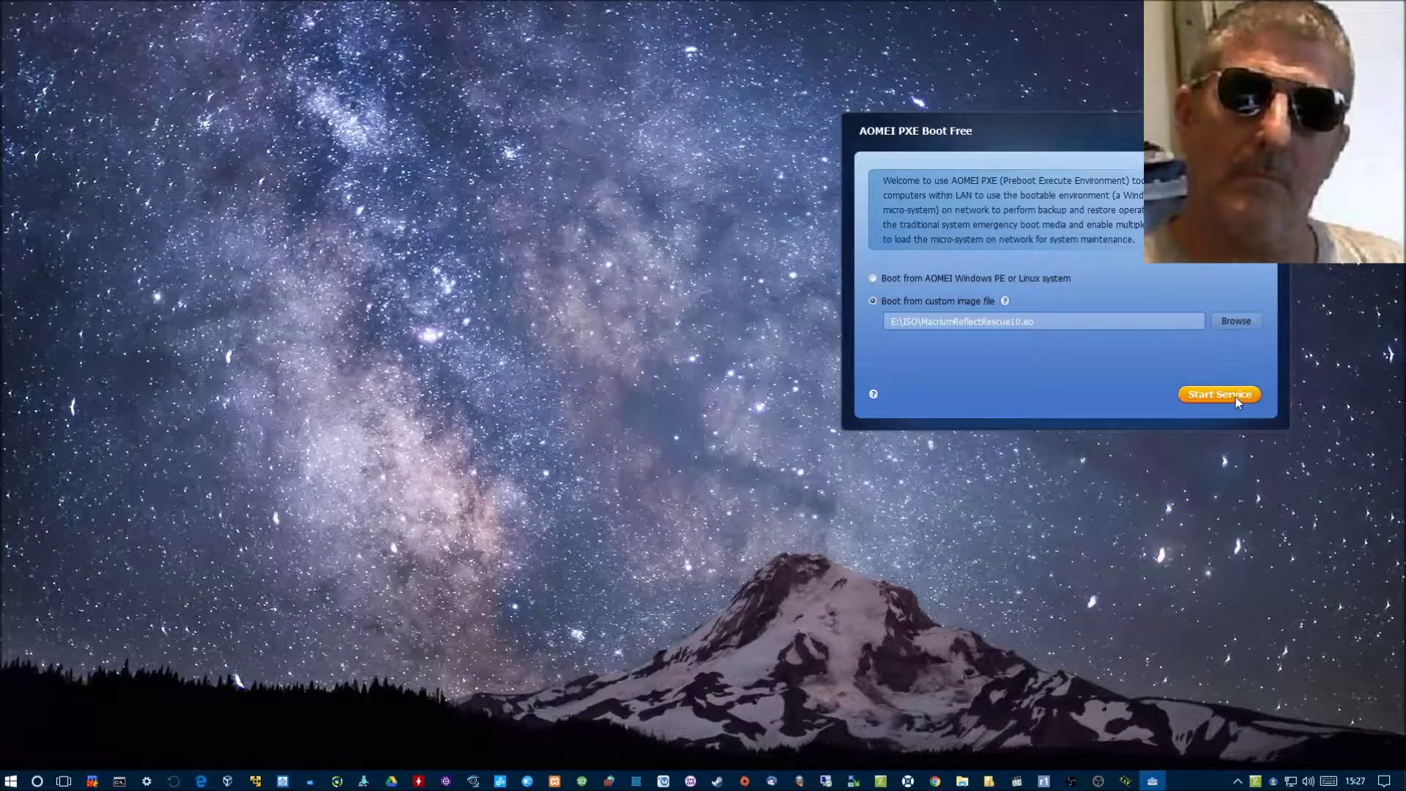
- Start the AOMEI PXE service, network boot the win 10 x64 virtual machine from VirtualBox Manager, and minimize the manager
left_click(1236, 397)
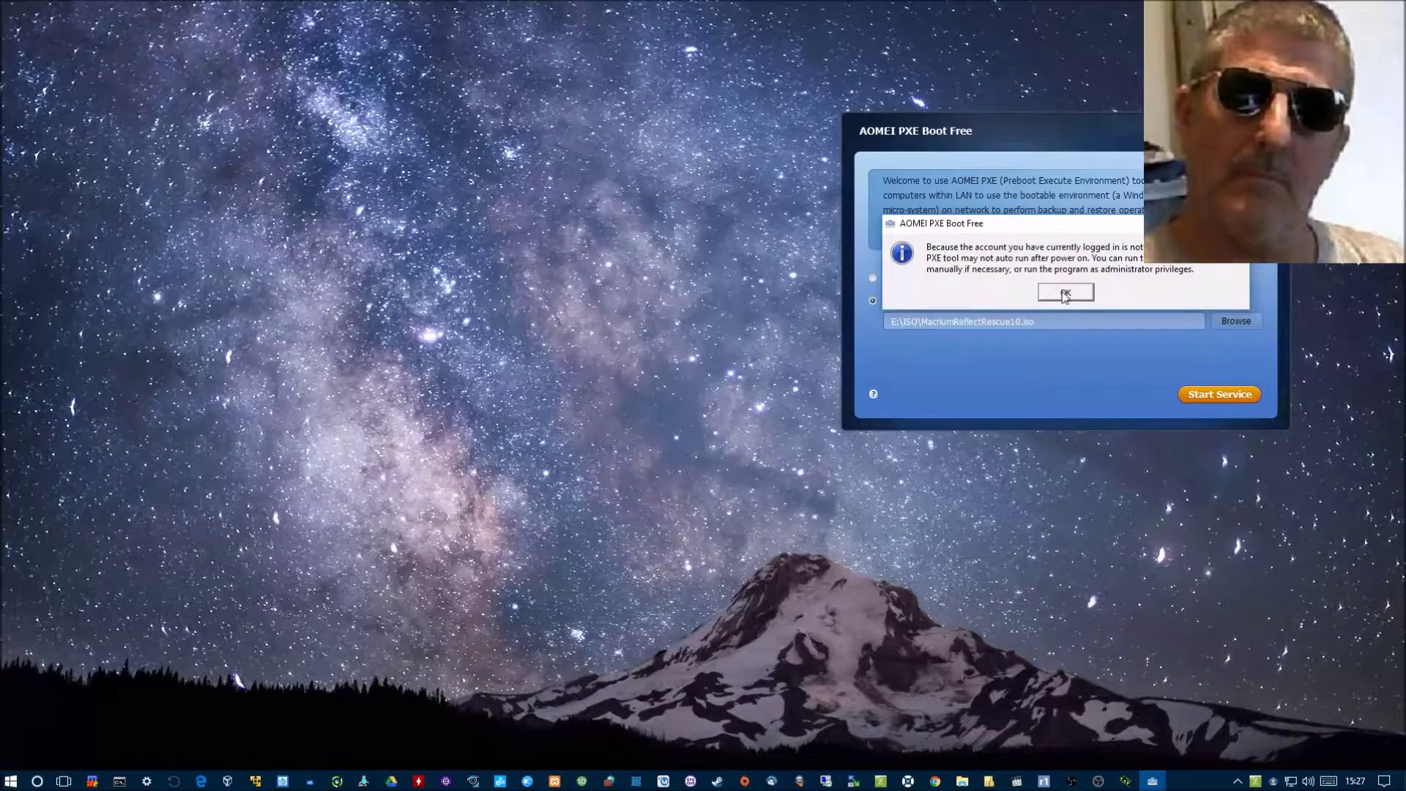
left_click(1063, 290)
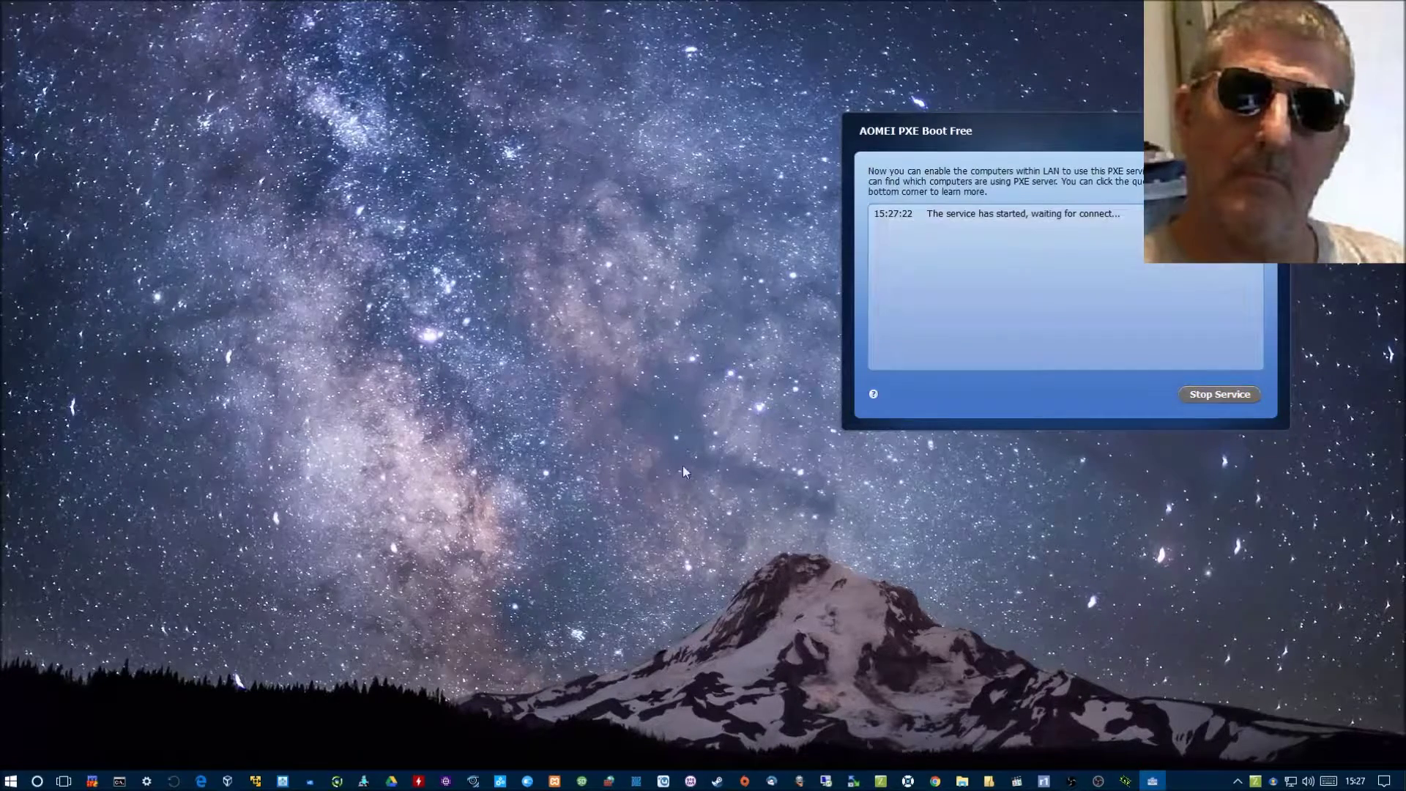
left_click(229, 780)
left_click(192, 205)
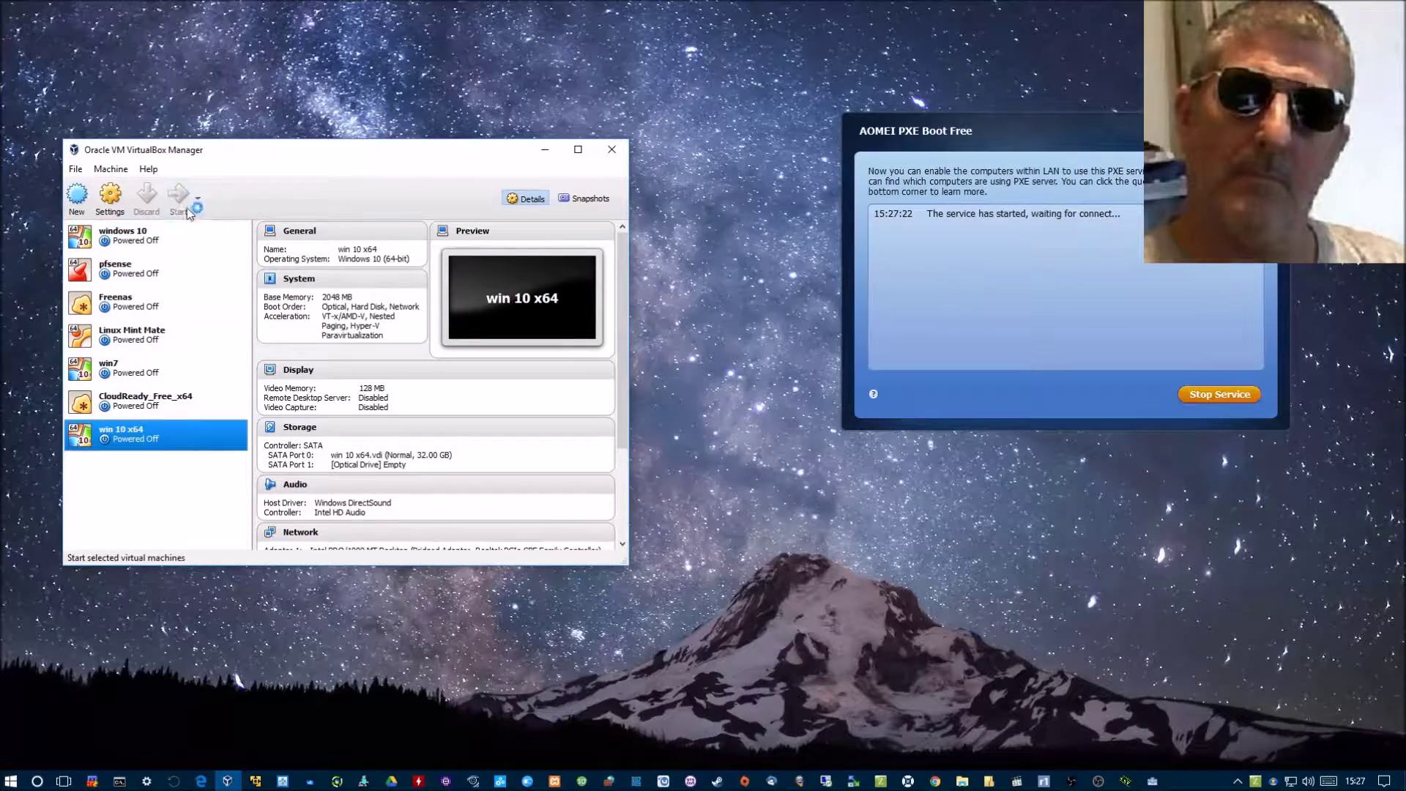
left_click(547, 149)
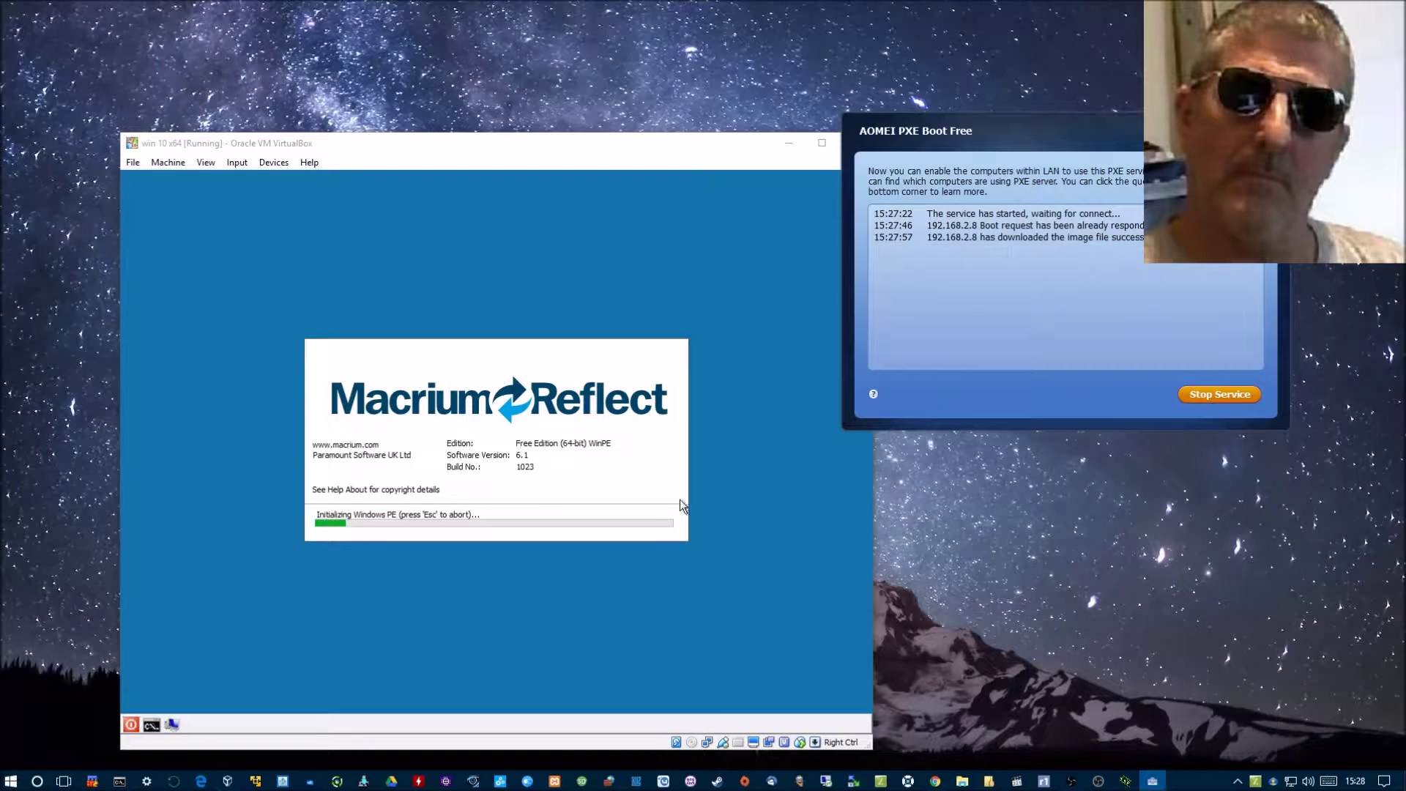
- View the Fix Windows boot problems wizard in Macrium Reflect, cancel it, and close Macrium Reflect
left_click(480, 150)
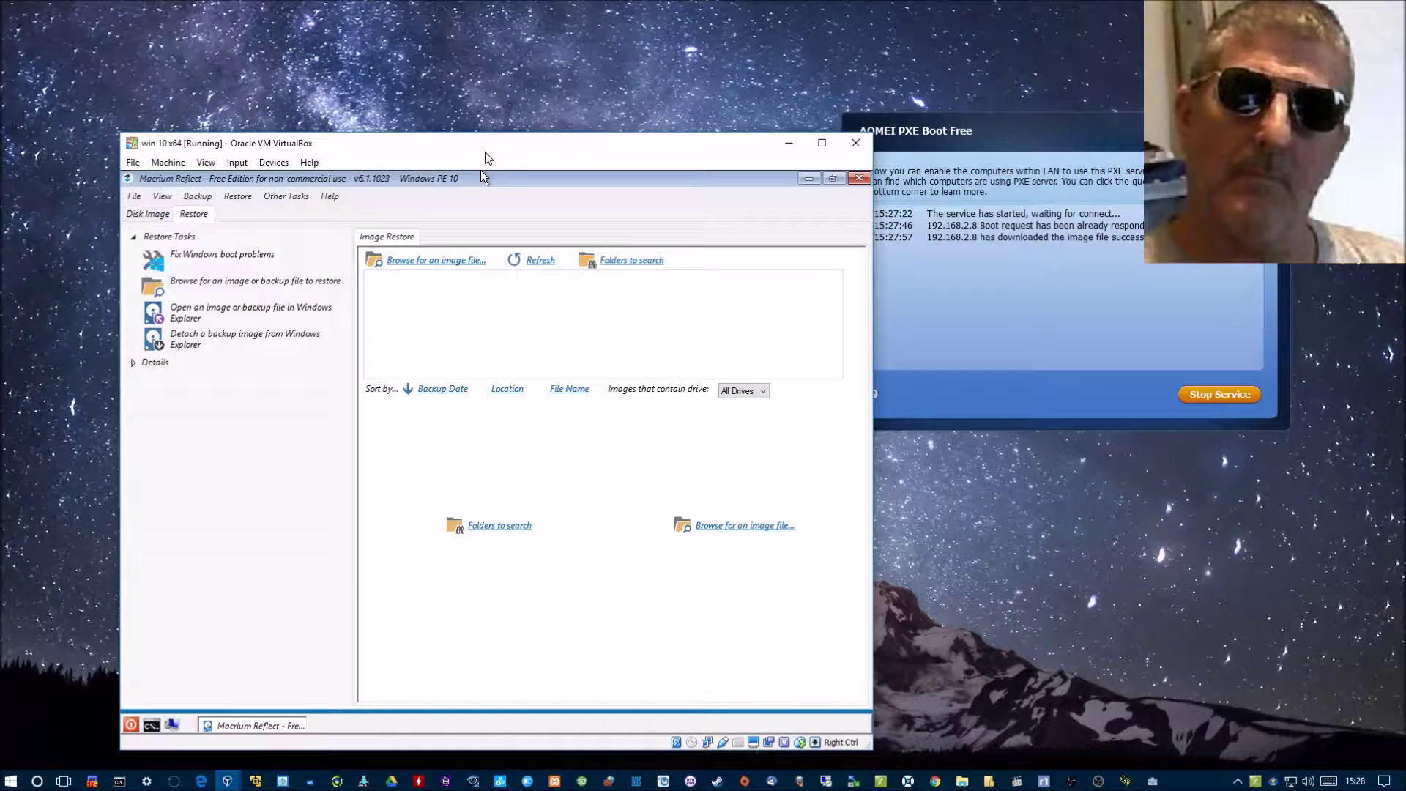
left_click(237, 264)
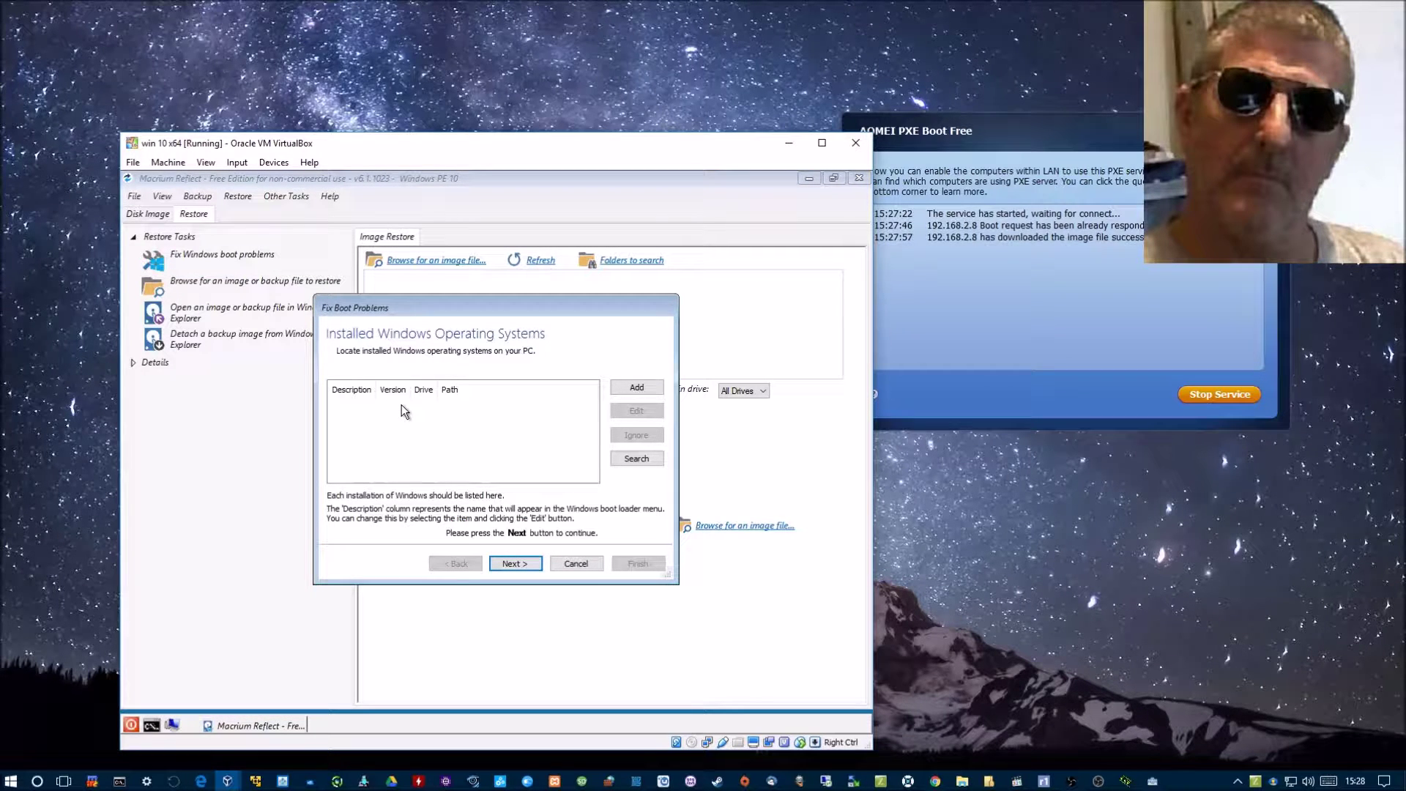
left_click(576, 564)
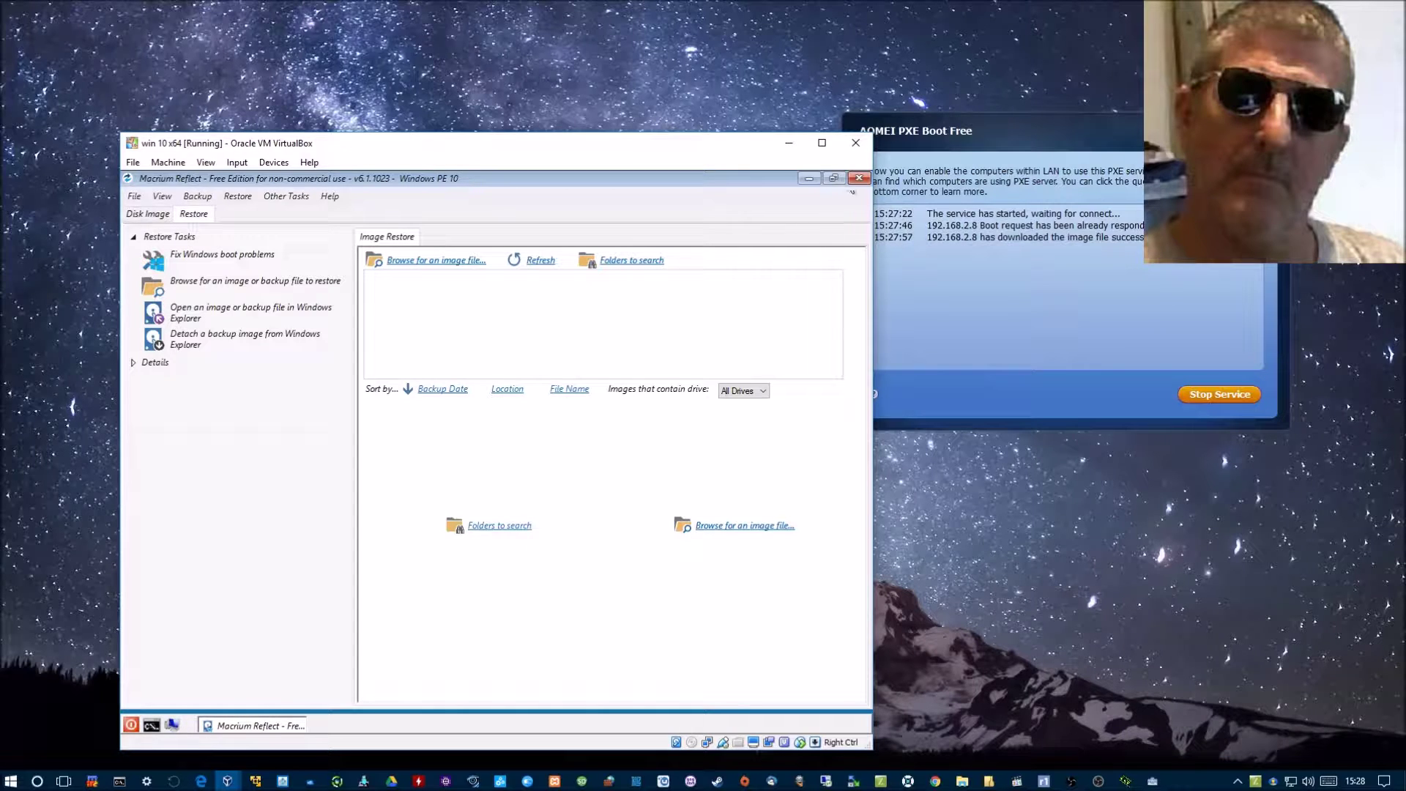
left_click(859, 178)
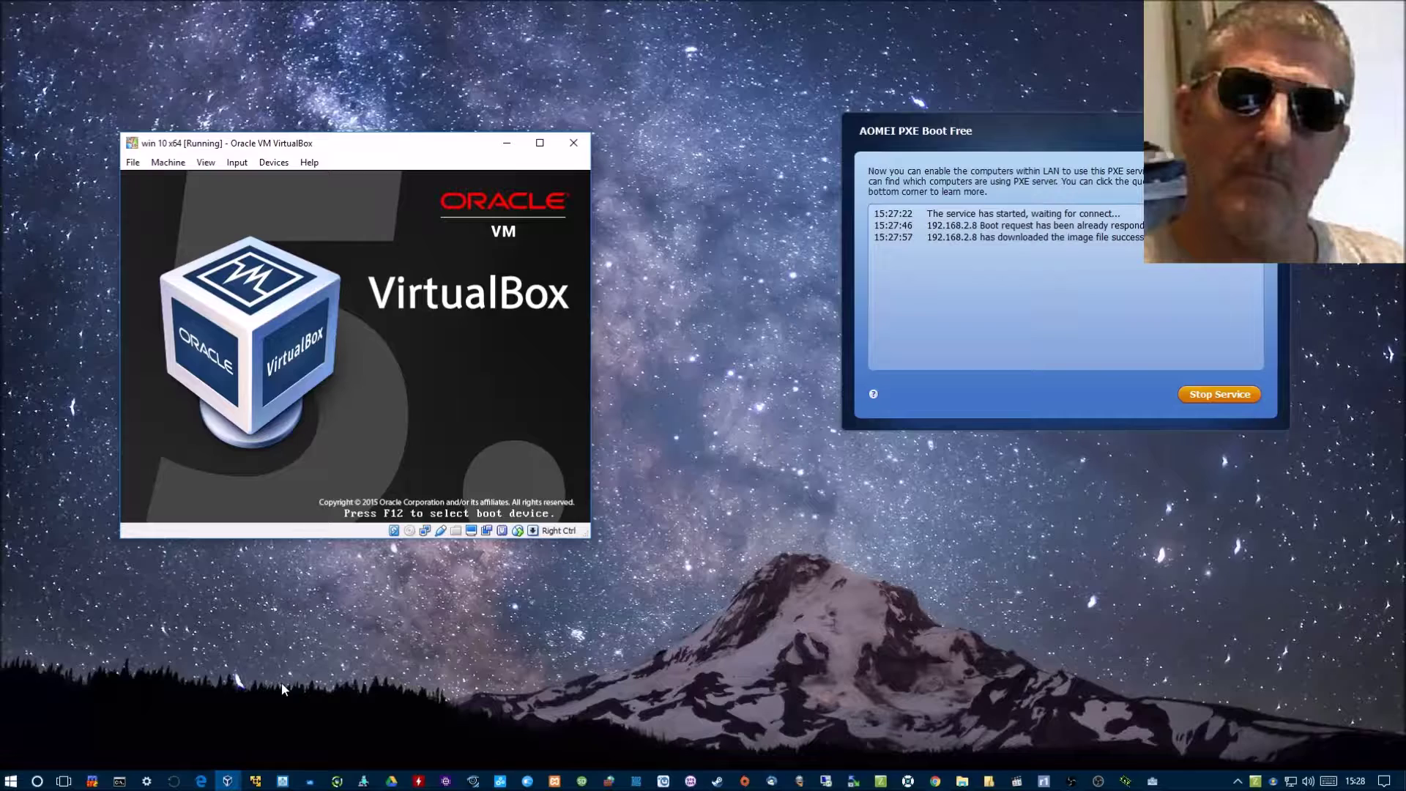
- Stop the AOMEI PXE service and power off the win 10 x64 virtual machine by closing its window
left_click(1213, 396)
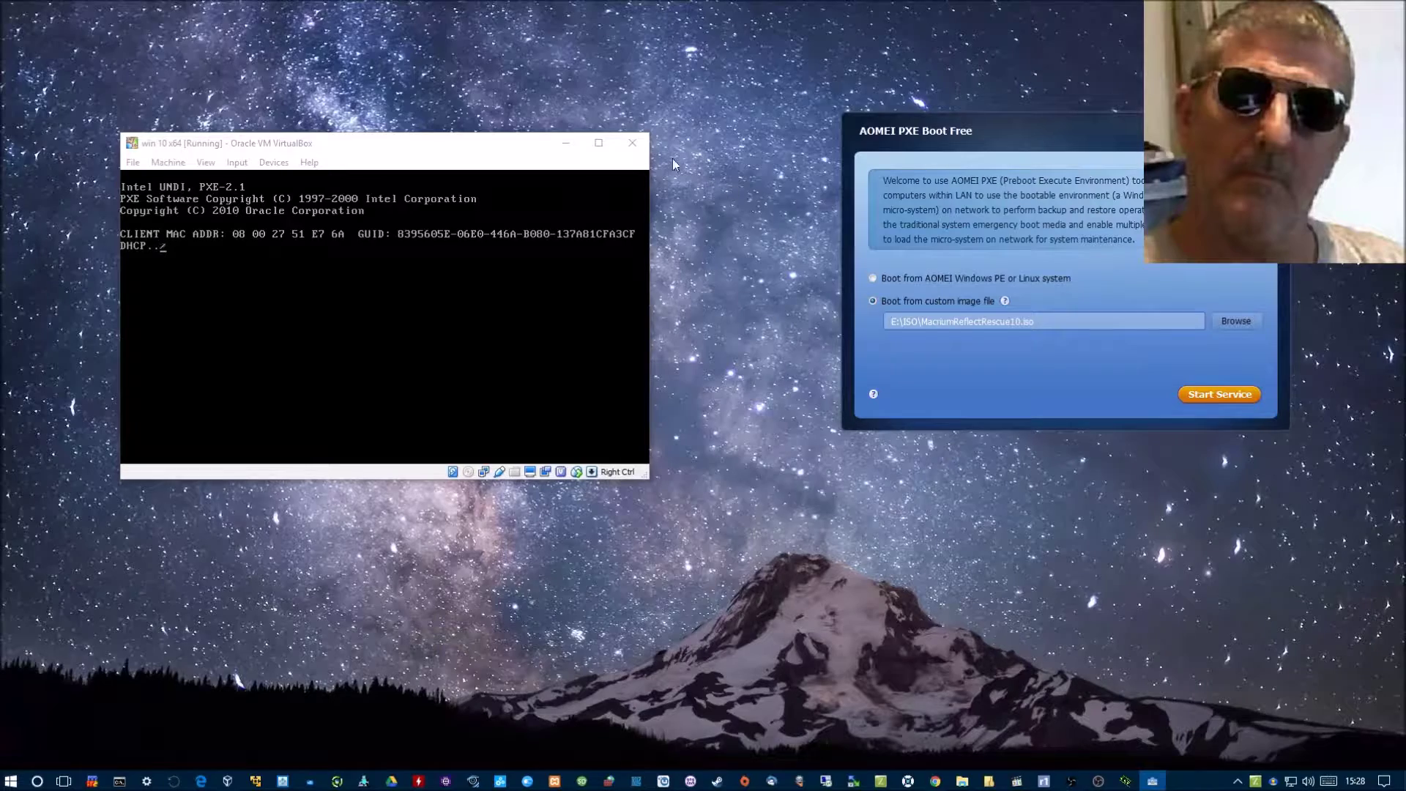
left_click(632, 143)
left_click(325, 355)
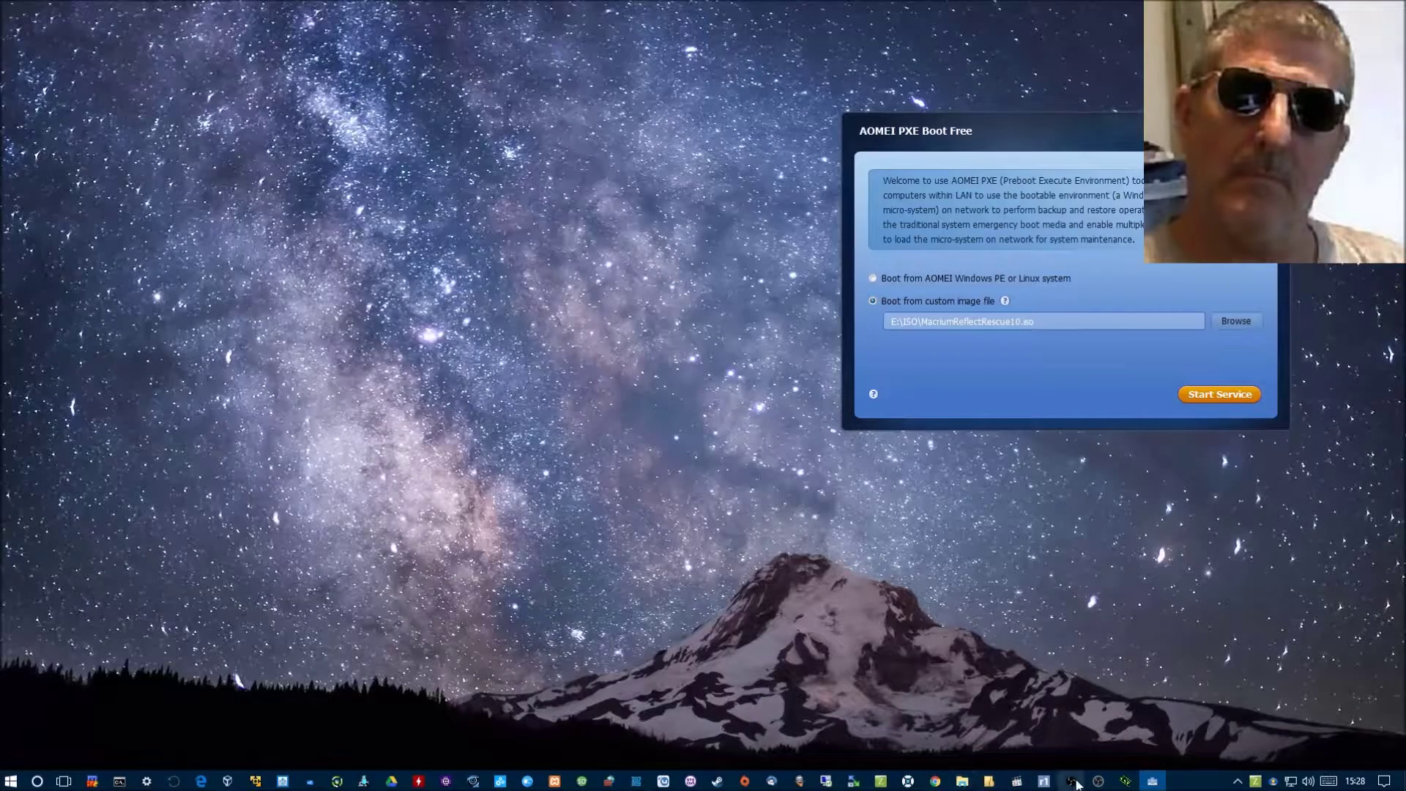
left_click(226, 781)
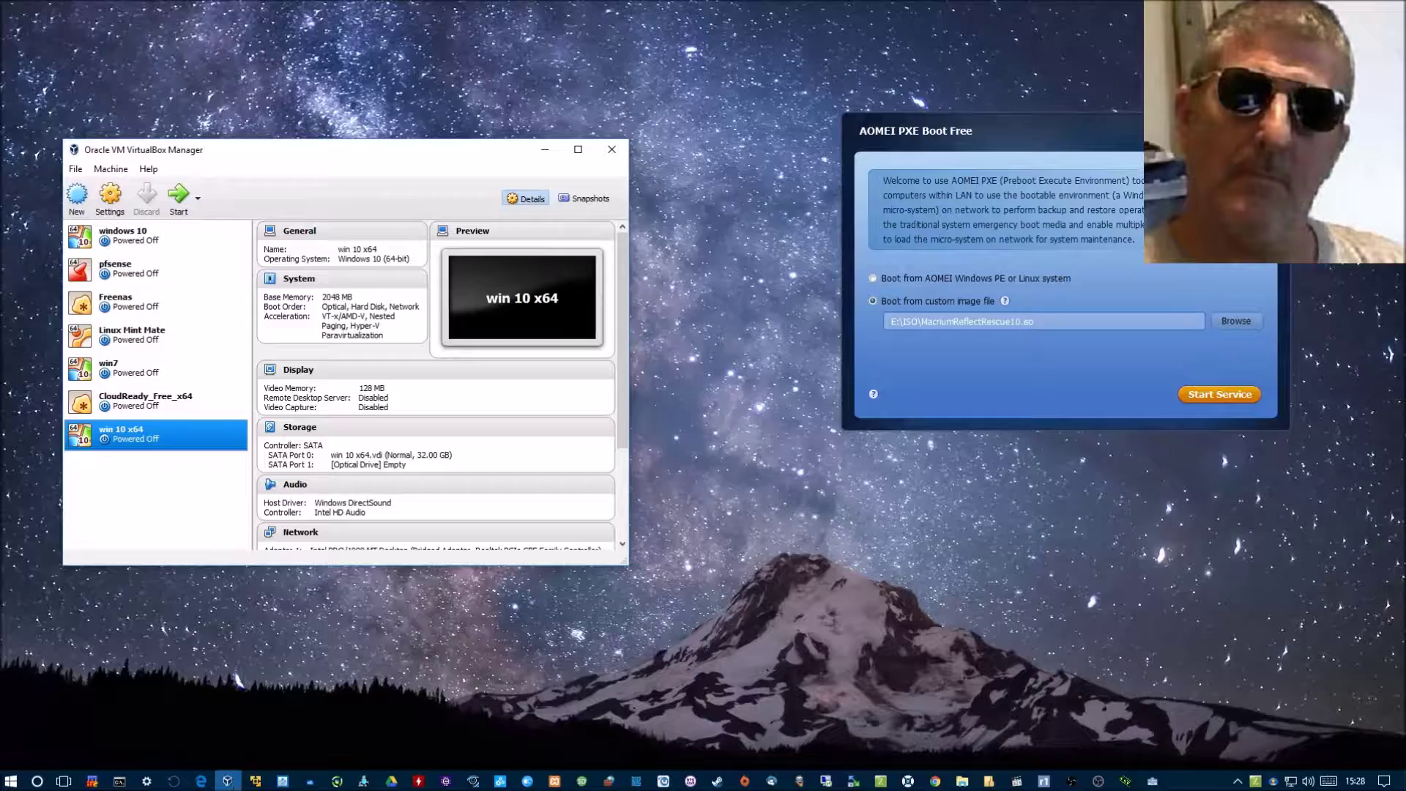
left_click(227, 780)
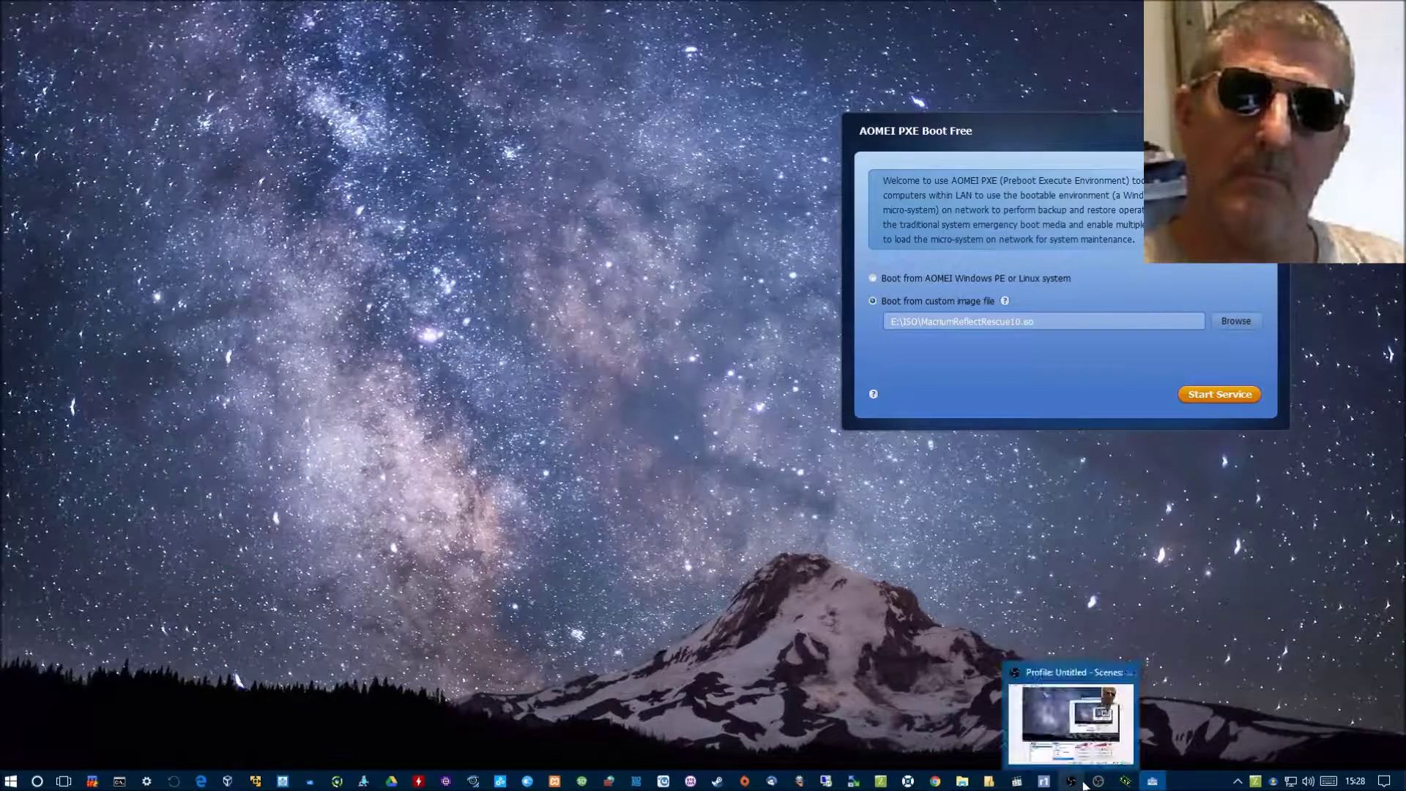
- Close AOMEI PXE Boot Free and switch to the YouTube Live Dashboard in Chrome
mouse_move(1150, 782)
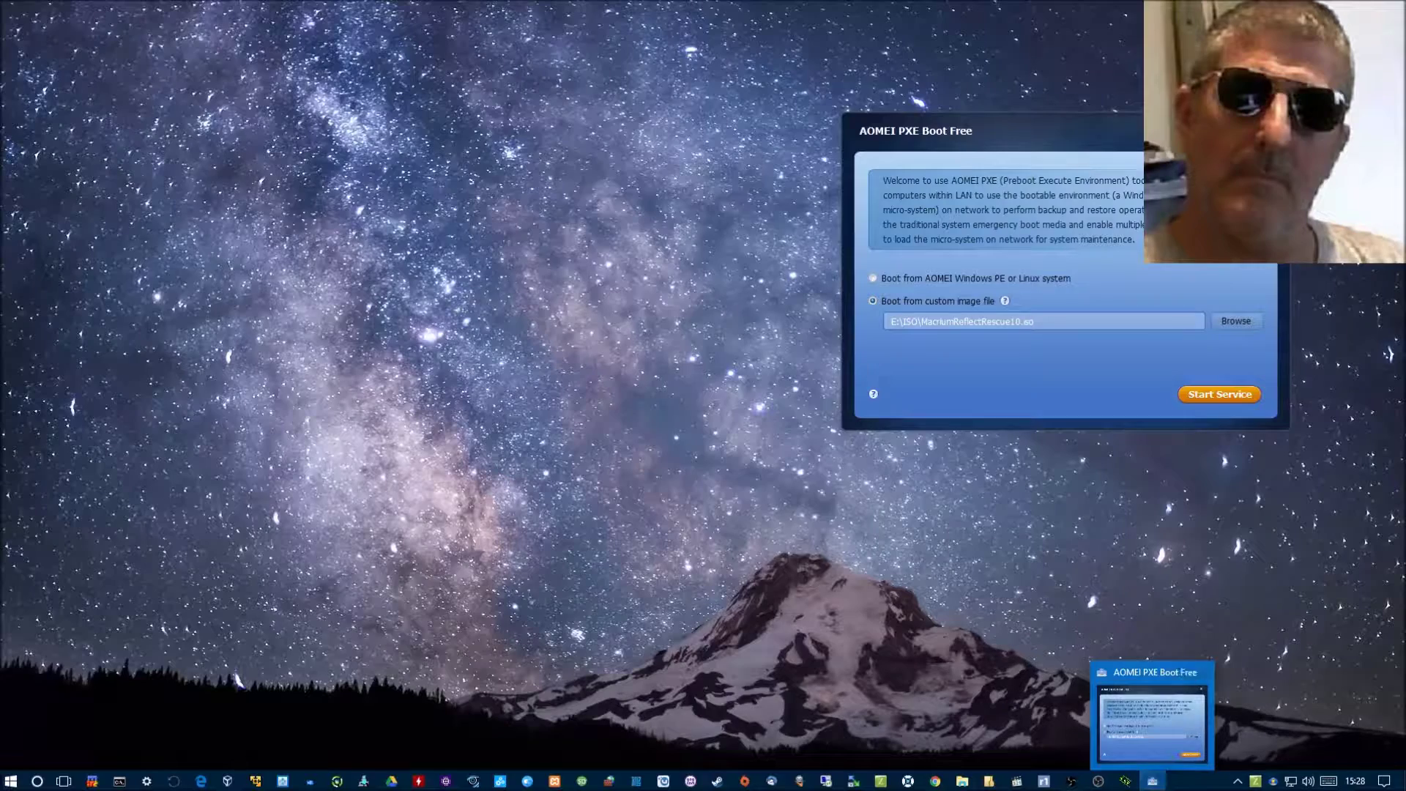
key("alt+F4")
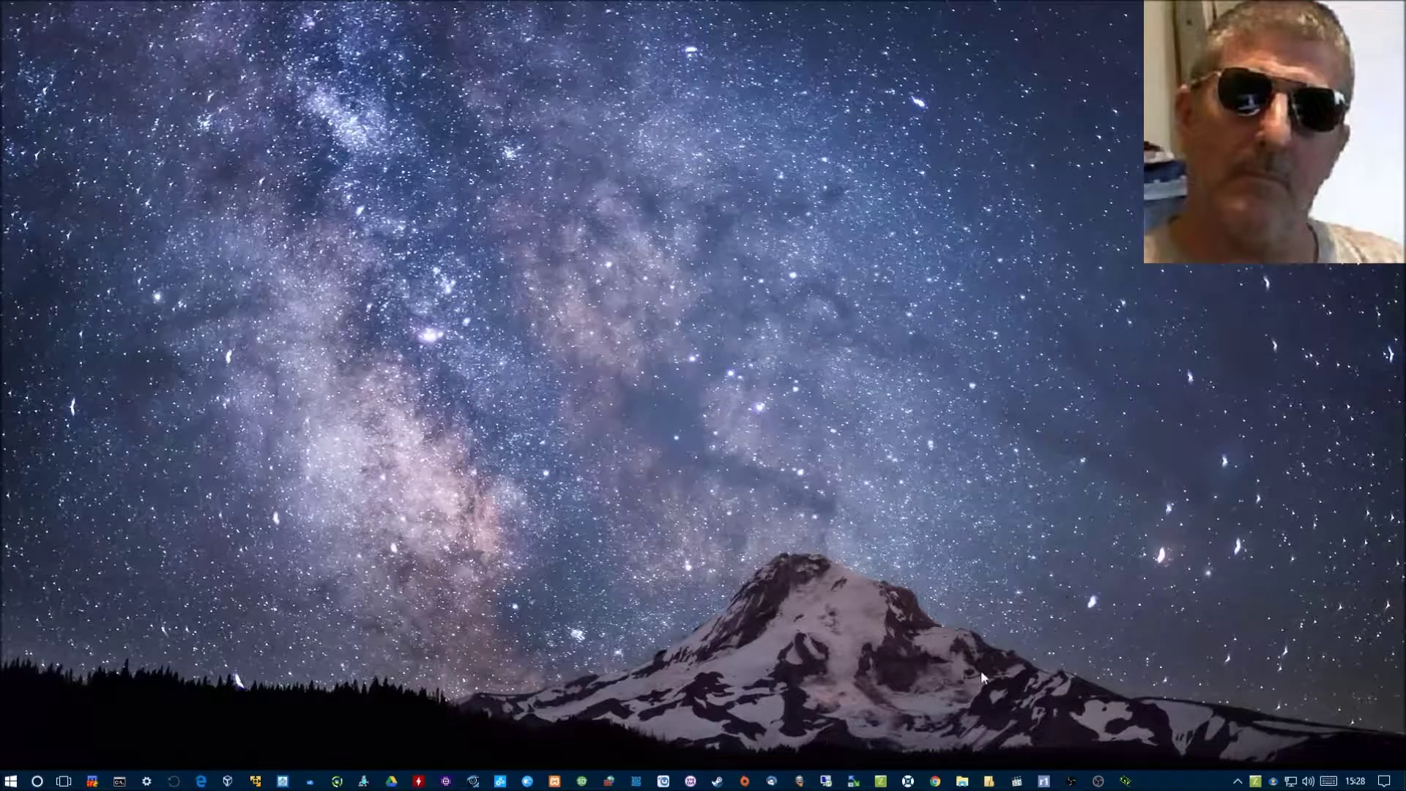
left_click(935, 781)
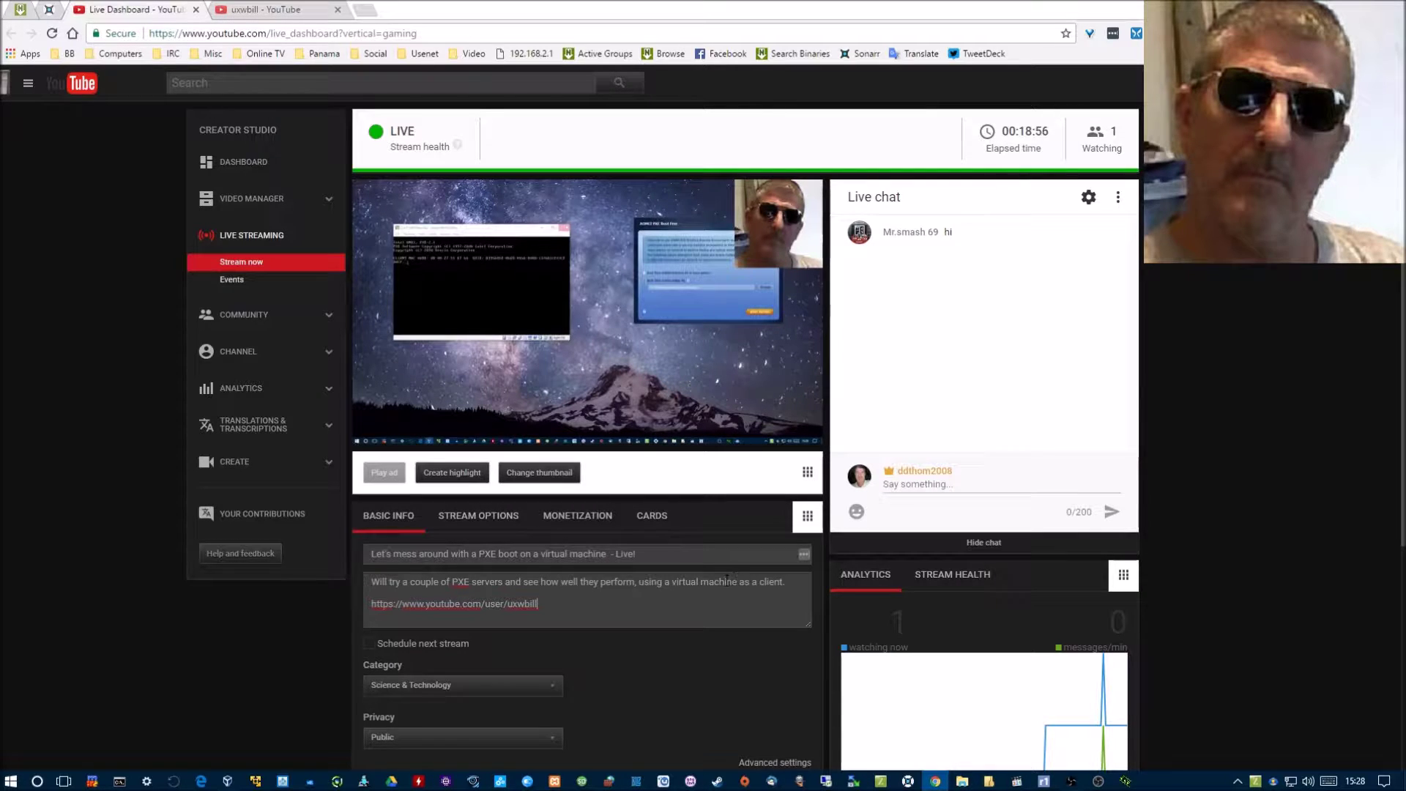
- Look over the live dashboard's basic info, encoder setup, share links, analytics and live chat
scroll(753, 581, "down", 2)
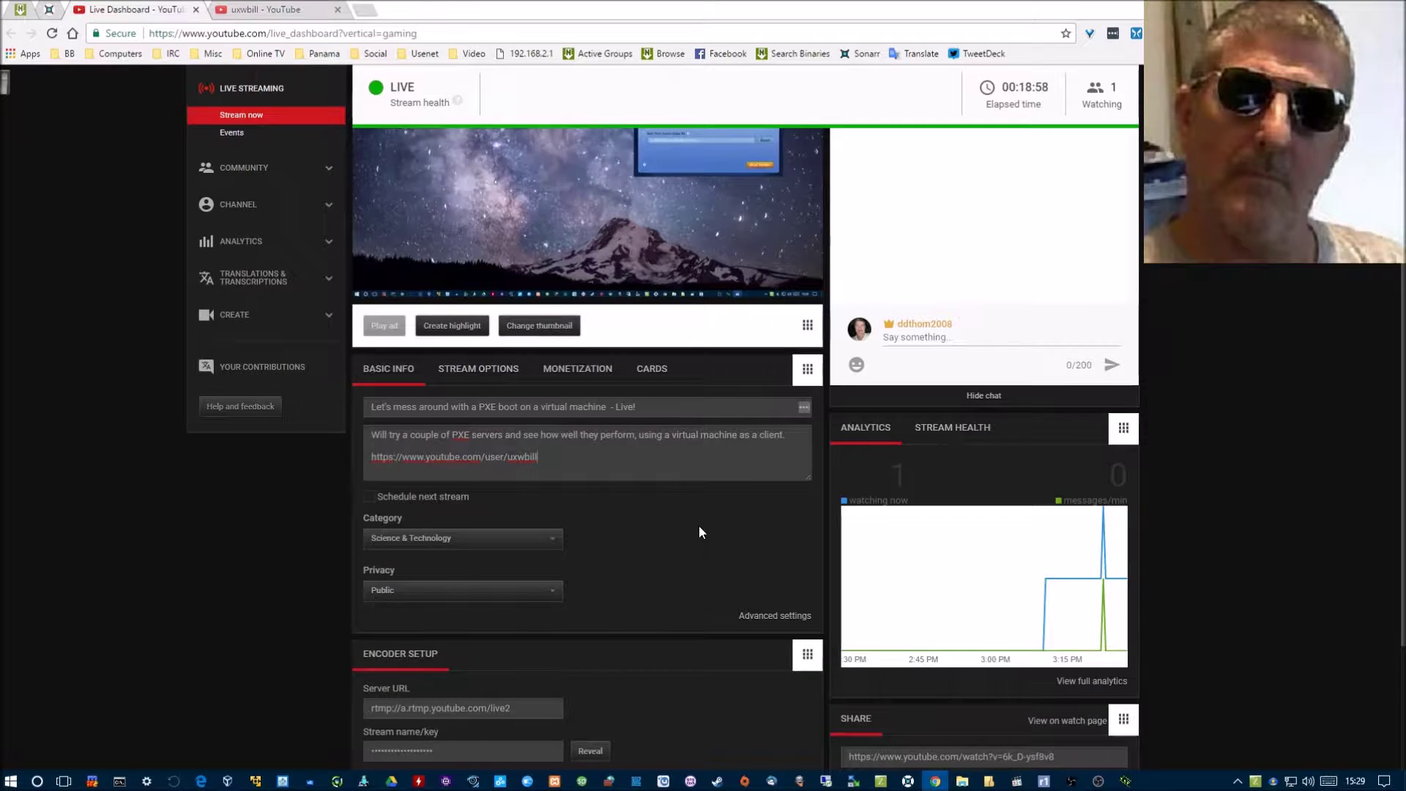
scroll(699, 525, "down", 1)
scroll(709, 537, "up", 3)
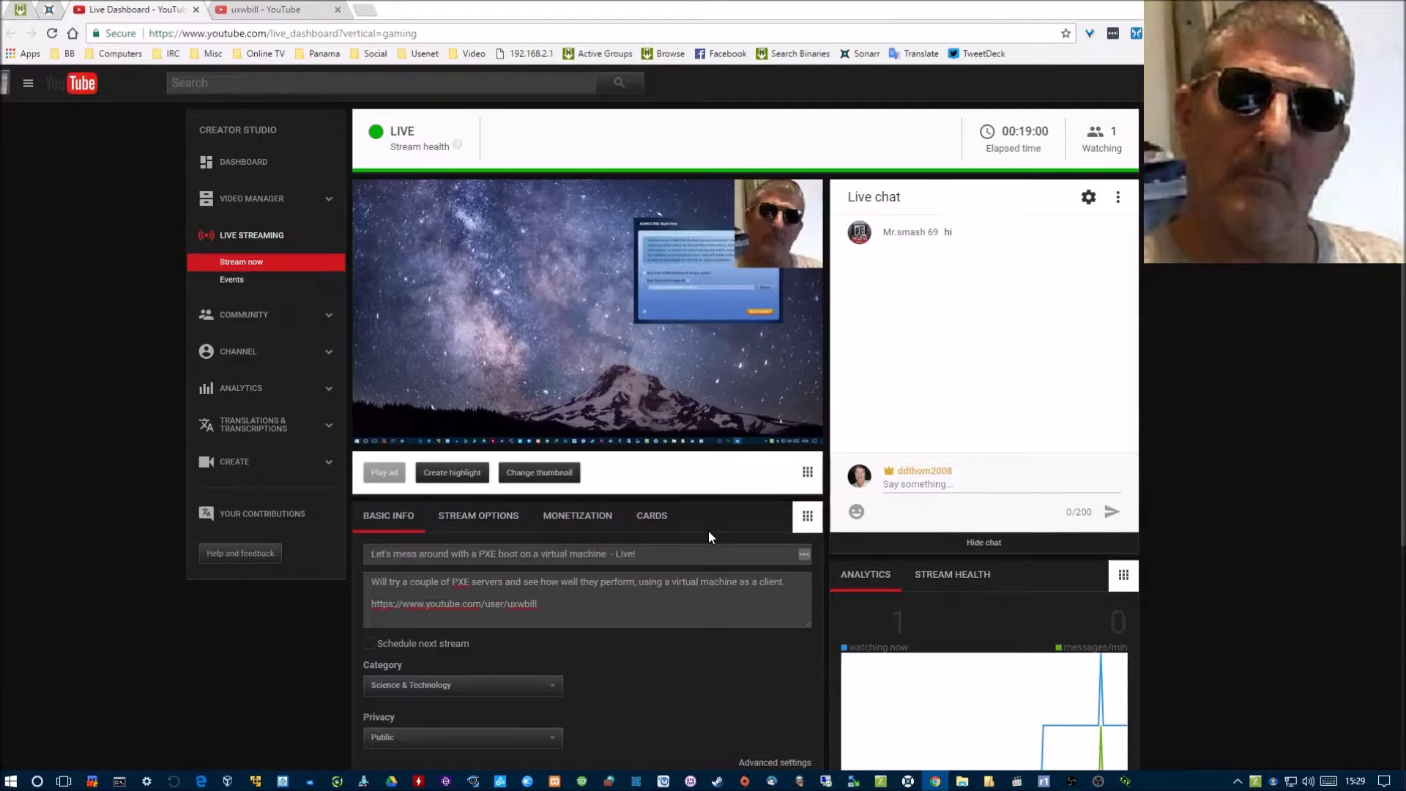
scroll(709, 537, "down", 2)
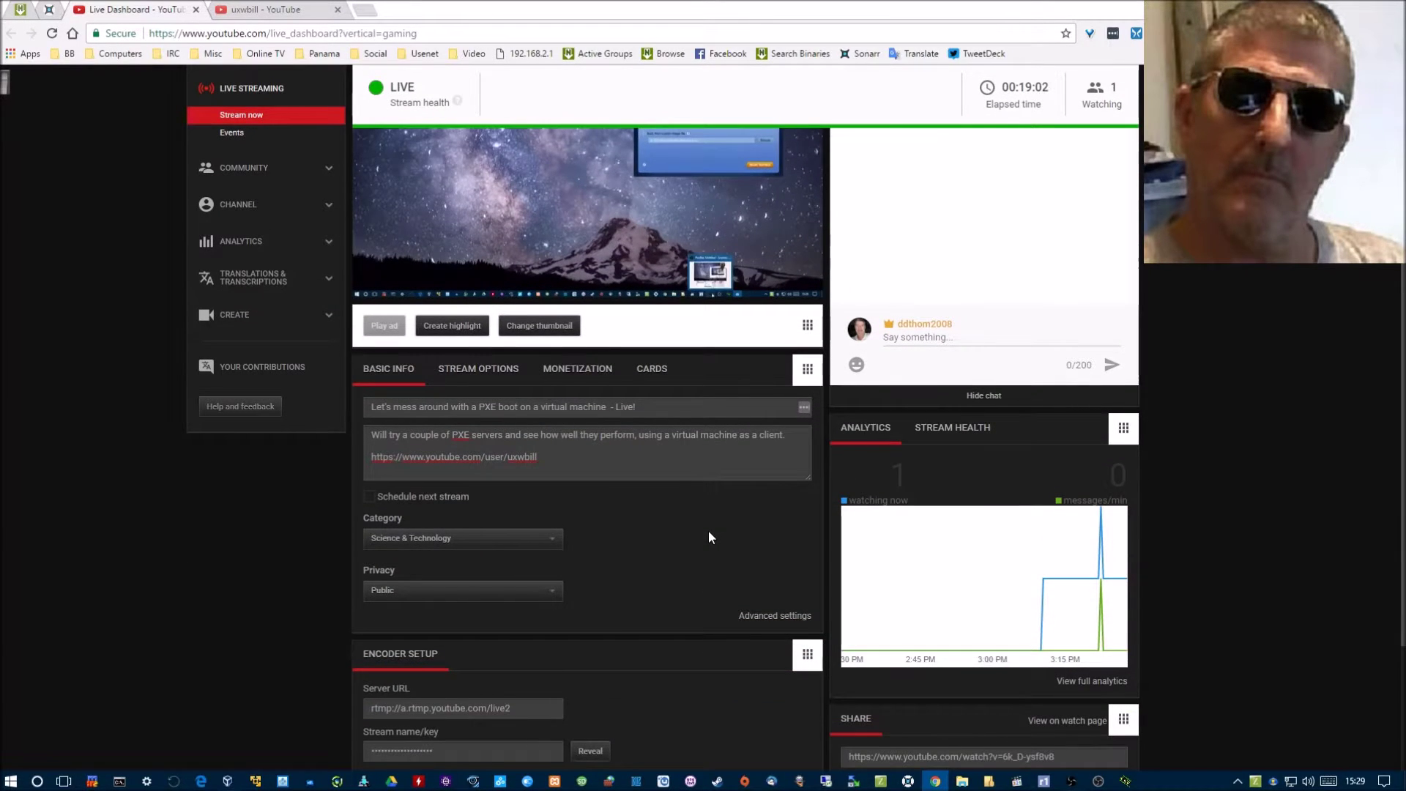
scroll(709, 533, "up", 2)
scroll(708, 534, "up", 1)
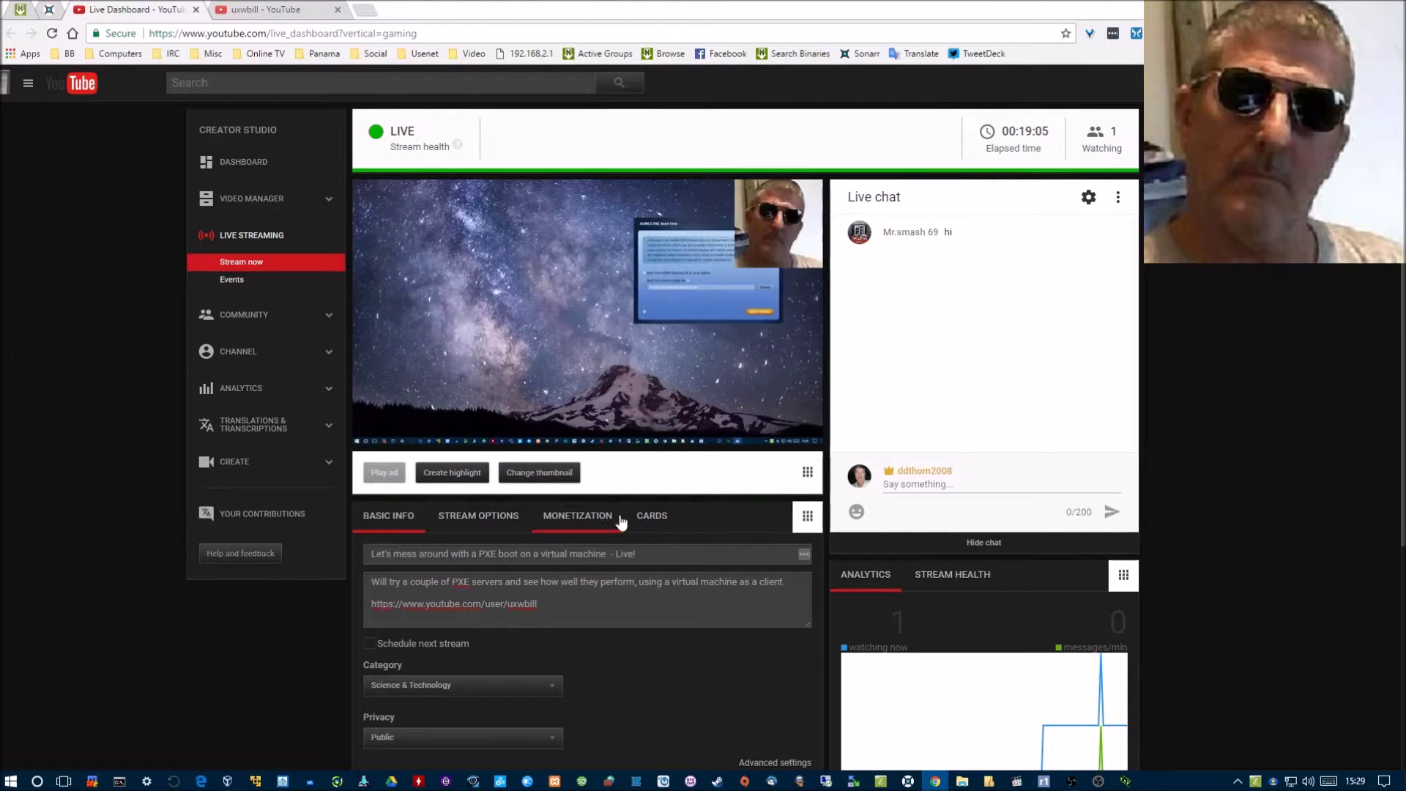
scroll(613, 520, "down", 3)
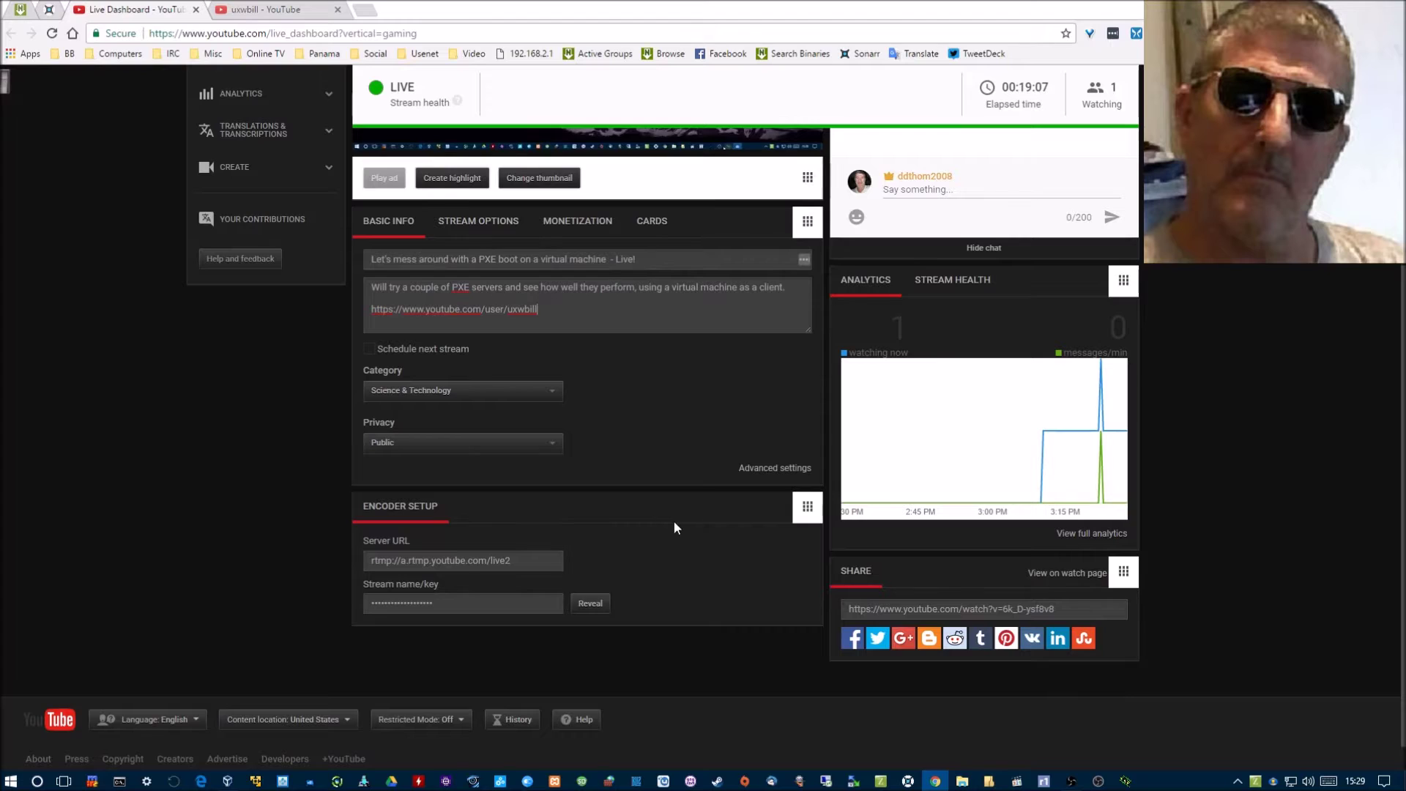
scroll(663, 421, "up", 3)
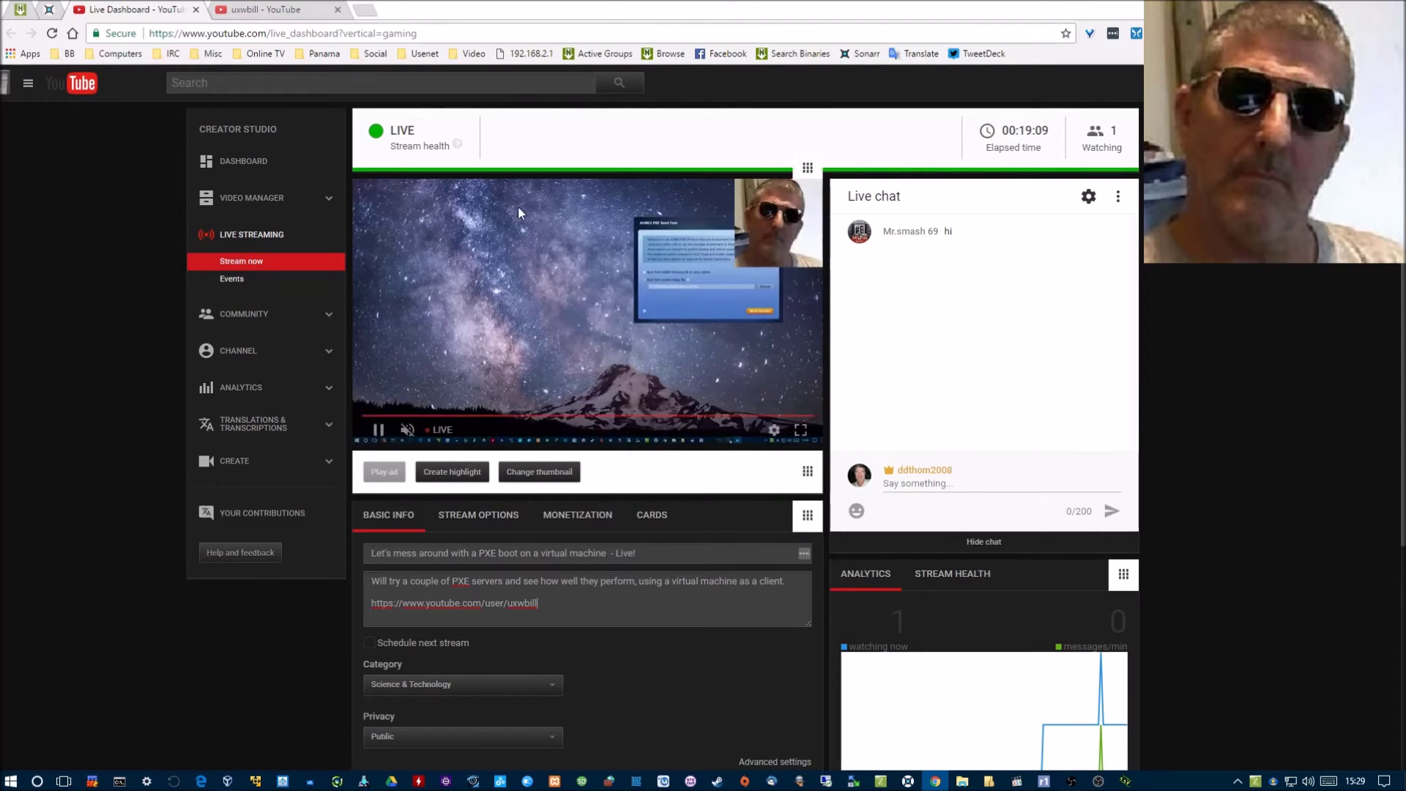
- Switch to the Open Broadcaster Software window
left_click(1069, 782)
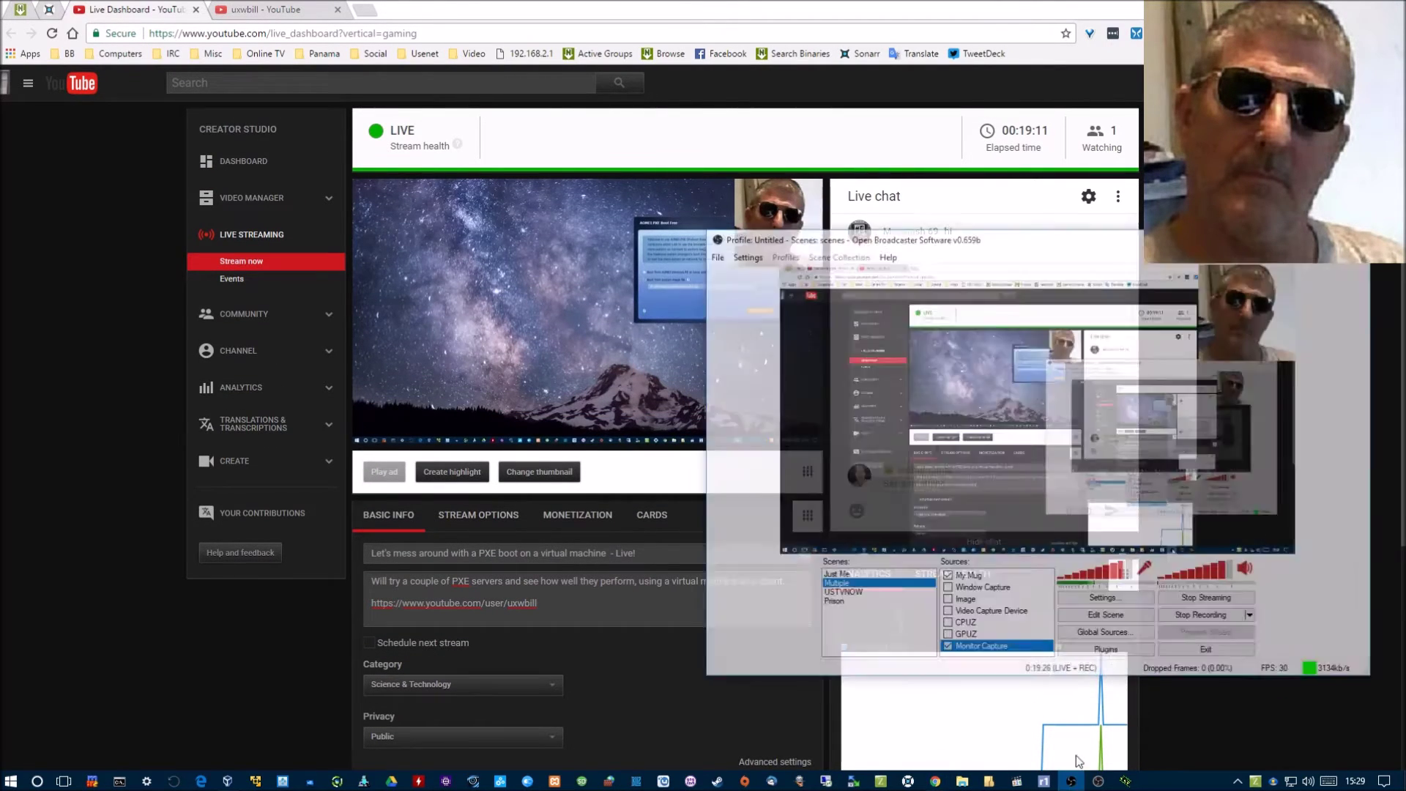